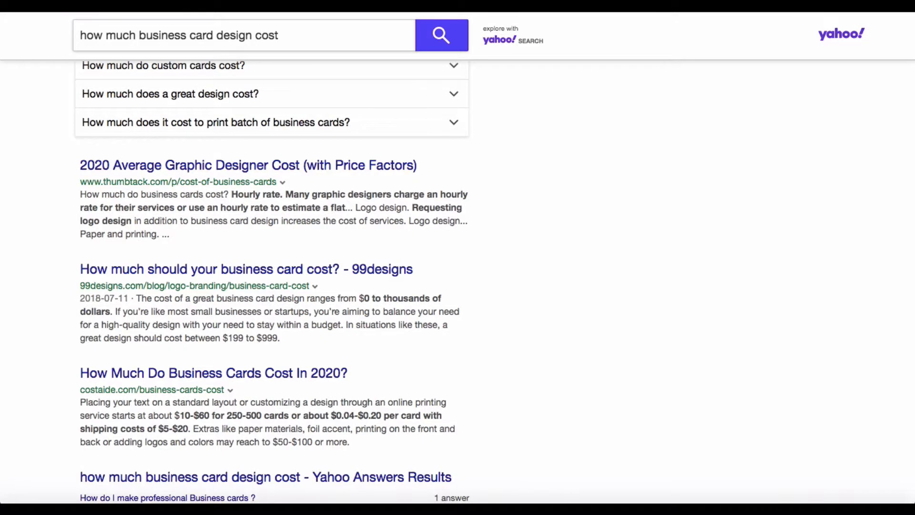
Scroll through the Yahoo results on how much business card design costs.
scroll(672, 197, down, 3)
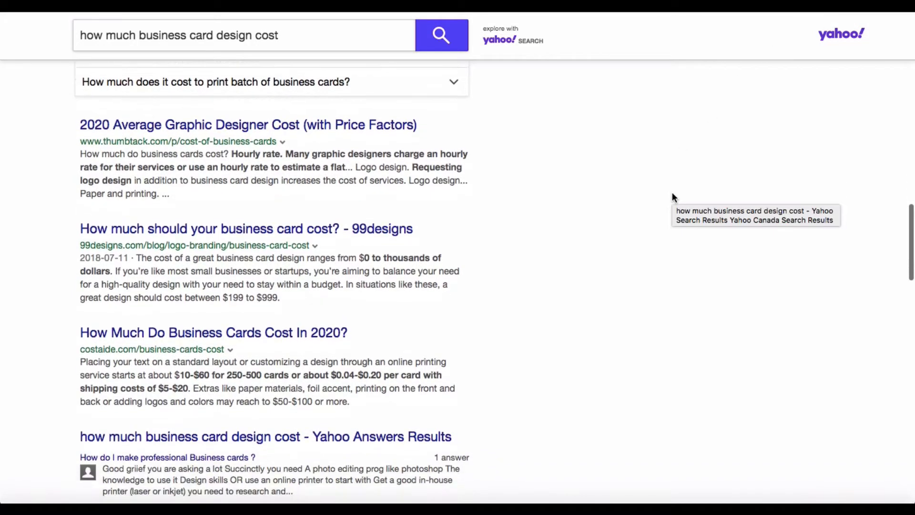
scroll(672, 197, up, 1)
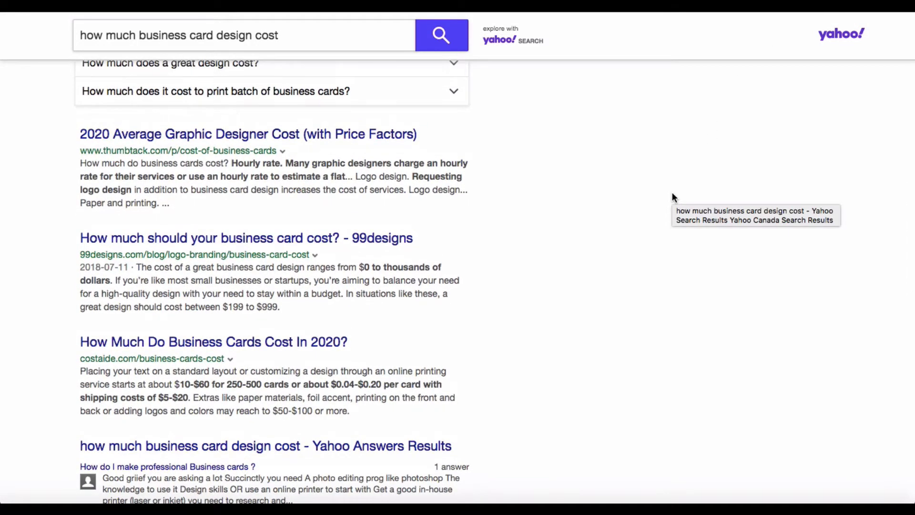
scroll(673, 194, up, 5)
scroll(672, 197, up, 6)
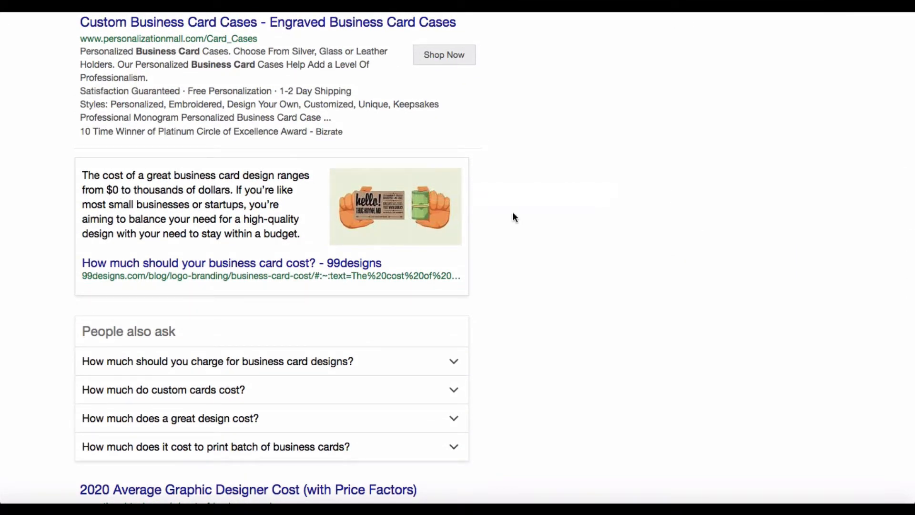
scroll(573, 250, down, 8)
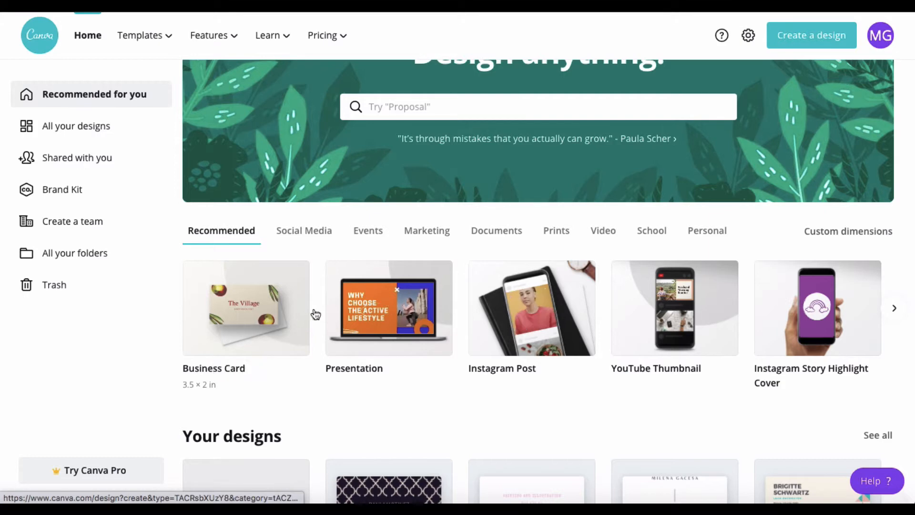
Create a new 3.5 × 2 in Business Card design from the Recommended thumbnails.
mouse_move(266, 313)
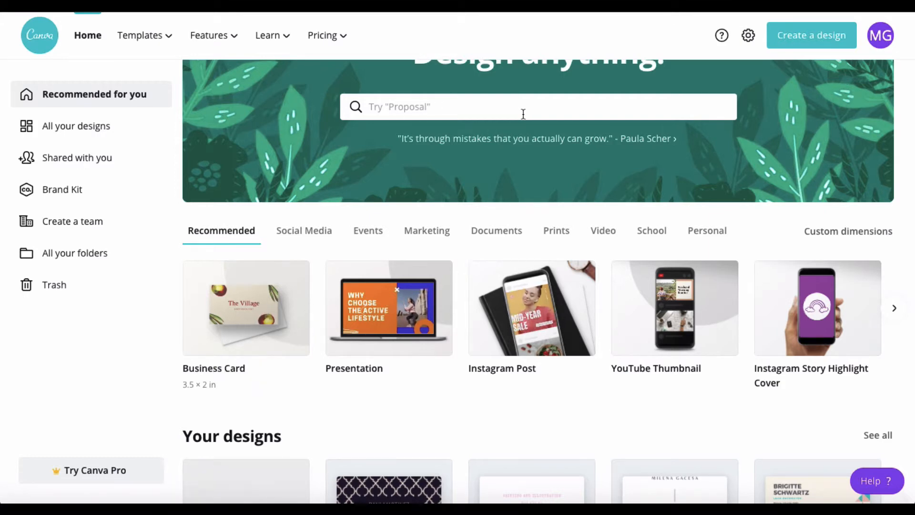
click(242, 312)
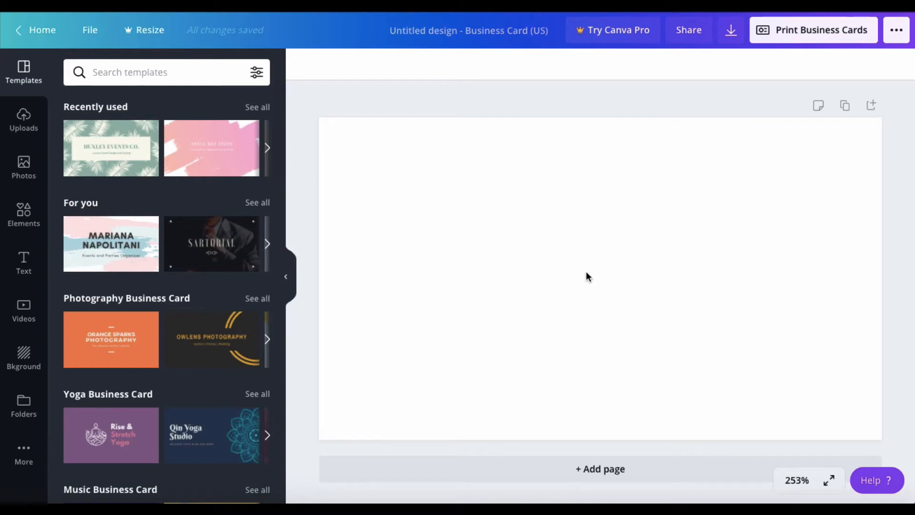
Add a blank Page 2 below the business card.
click(584, 467)
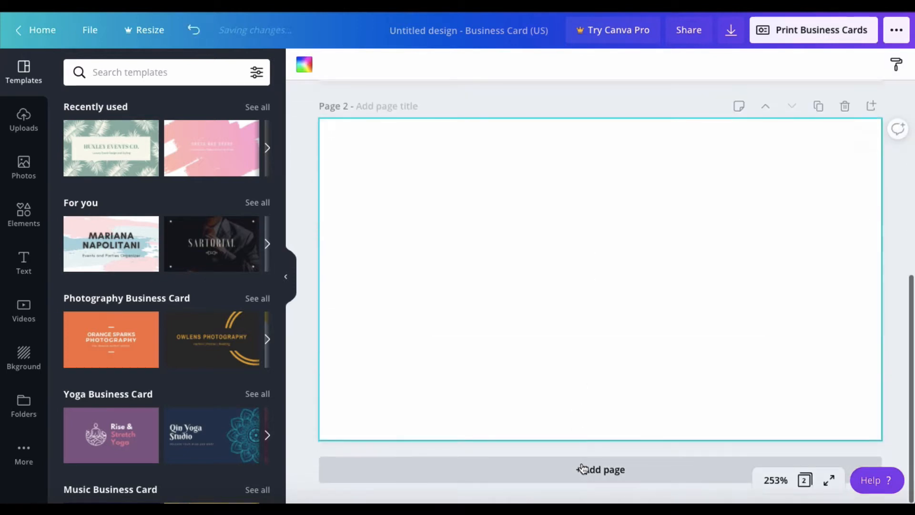
scroll(585, 230, up, 6)
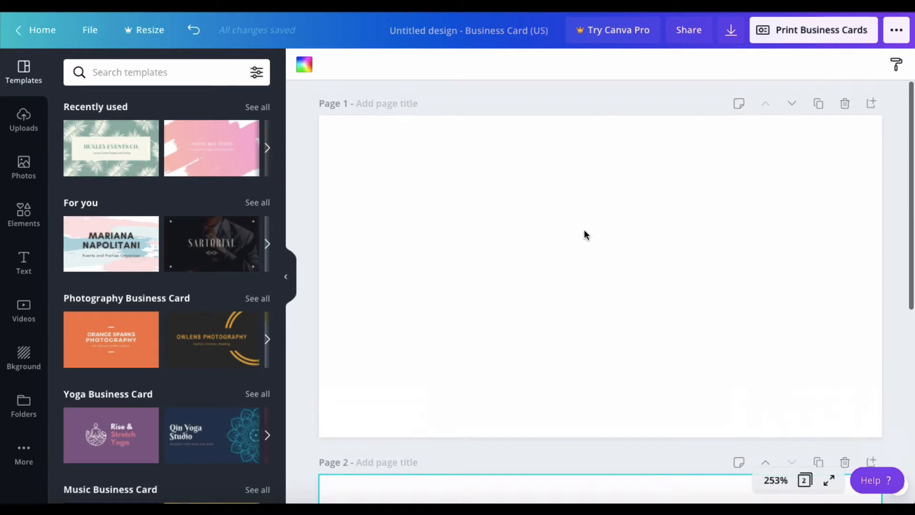
scroll(577, 230, down, 6)
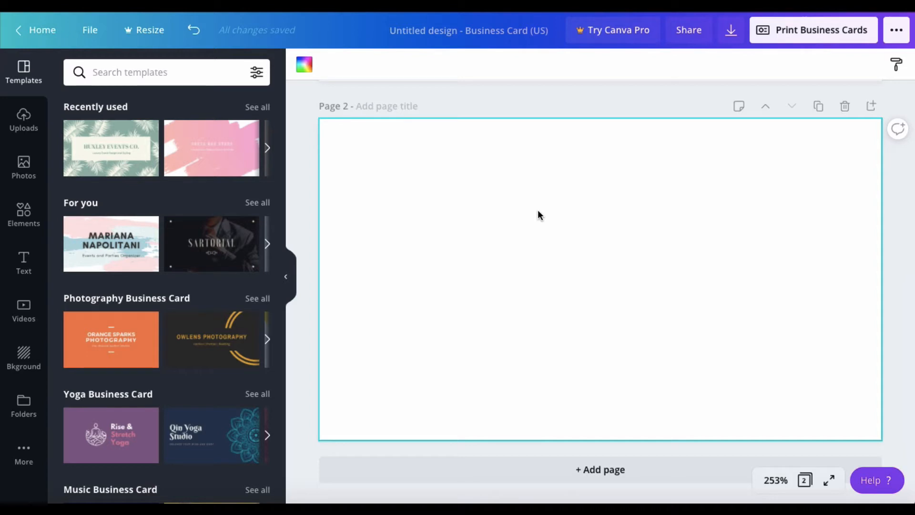
Add the name-and-job-title font combination from the Text panel to page 2.
click(23, 262)
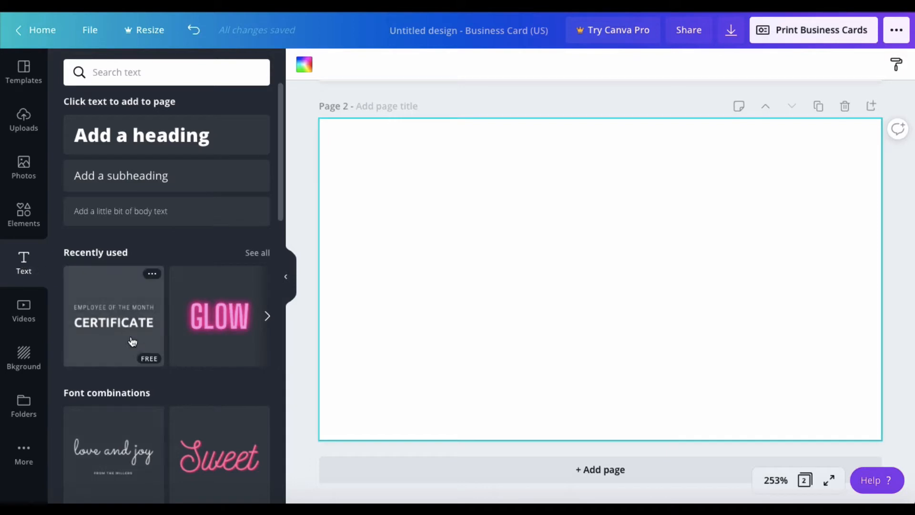
scroll(132, 341, down, 1)
scroll(133, 340, down, 9)
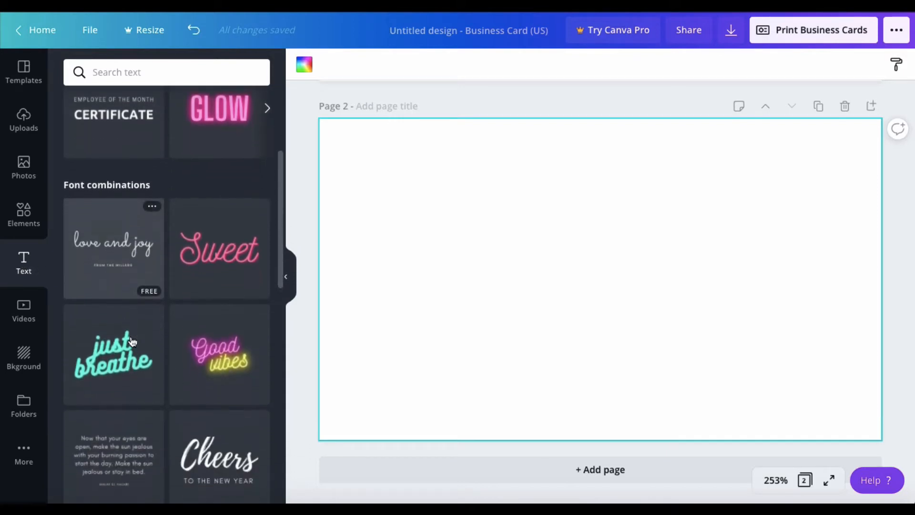
scroll(133, 341, down, 8)
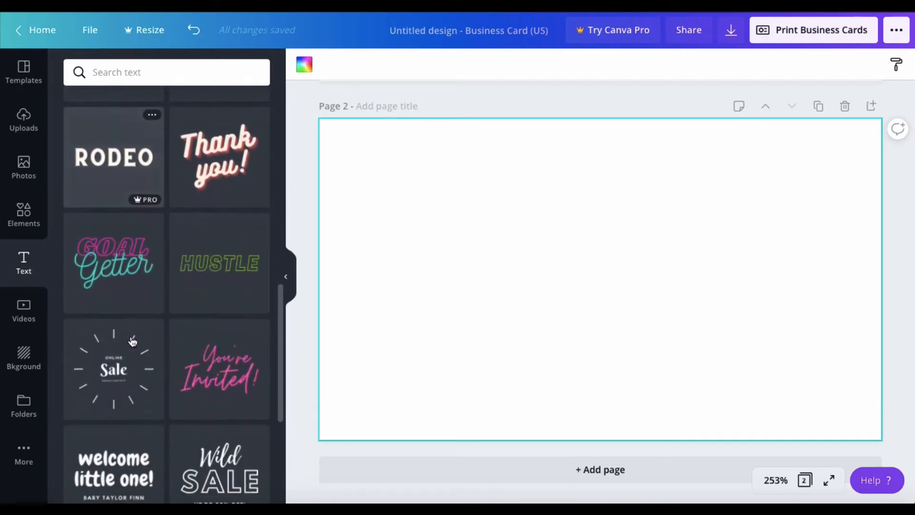
scroll(132, 341, down, 9)
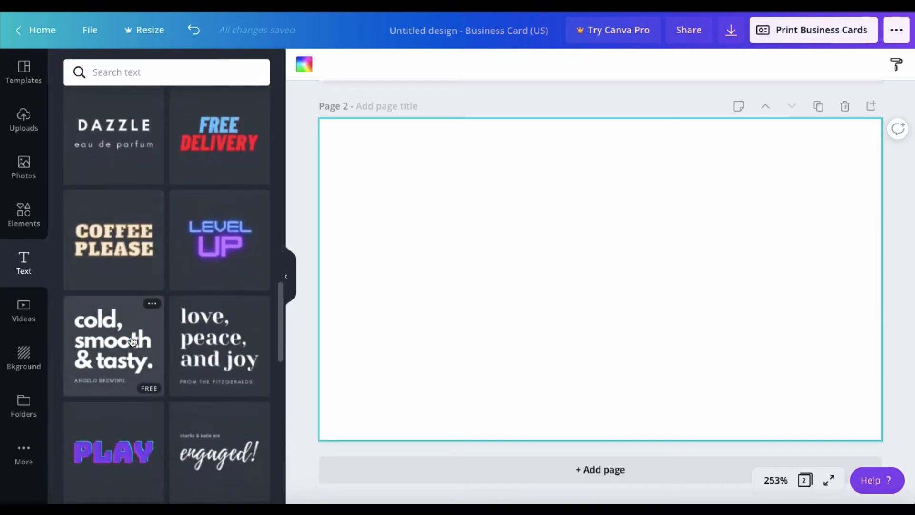
scroll(132, 341, down, 5)
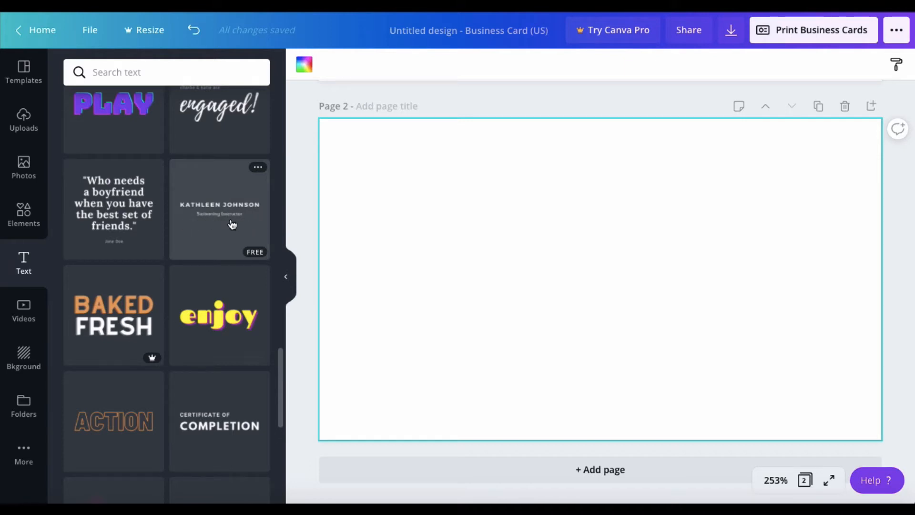
scroll(232, 224, down, 6)
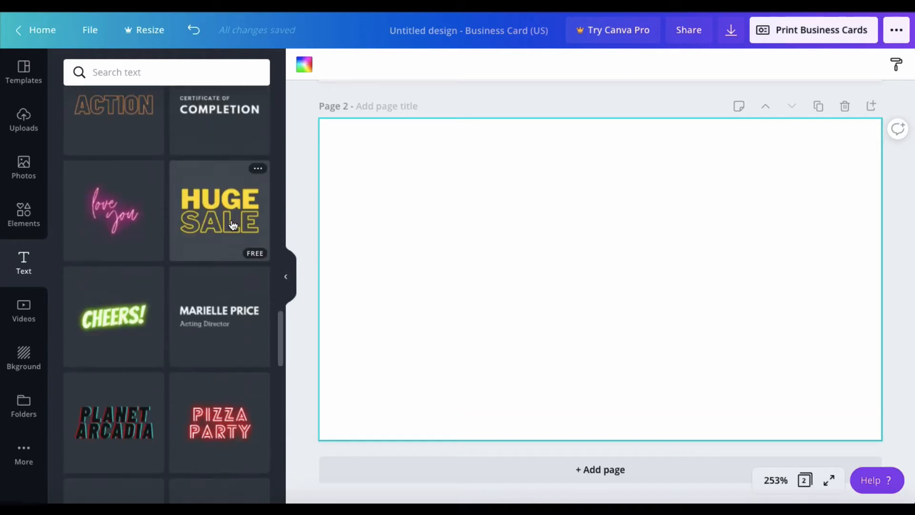
scroll(232, 224, up, 6)
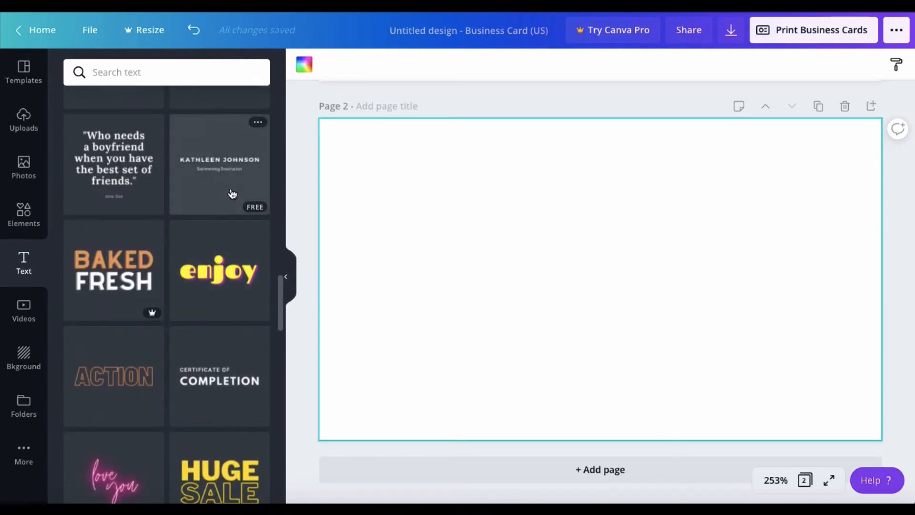
click(232, 193)
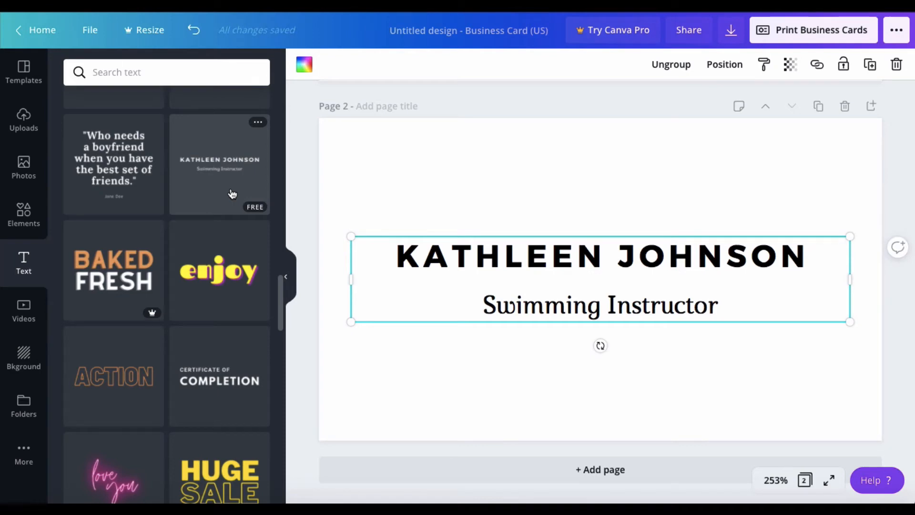
Set the name heading's text colour to a custom dark grey.
click(591, 260)
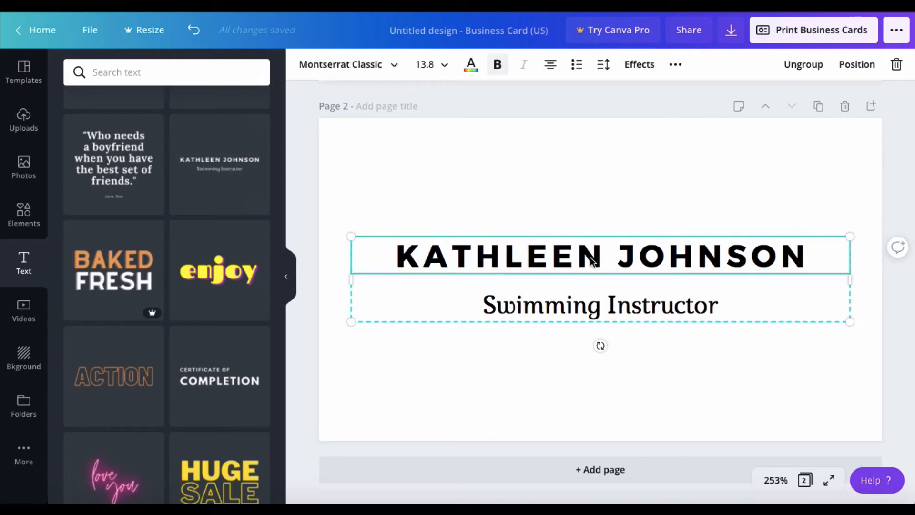
click(472, 69)
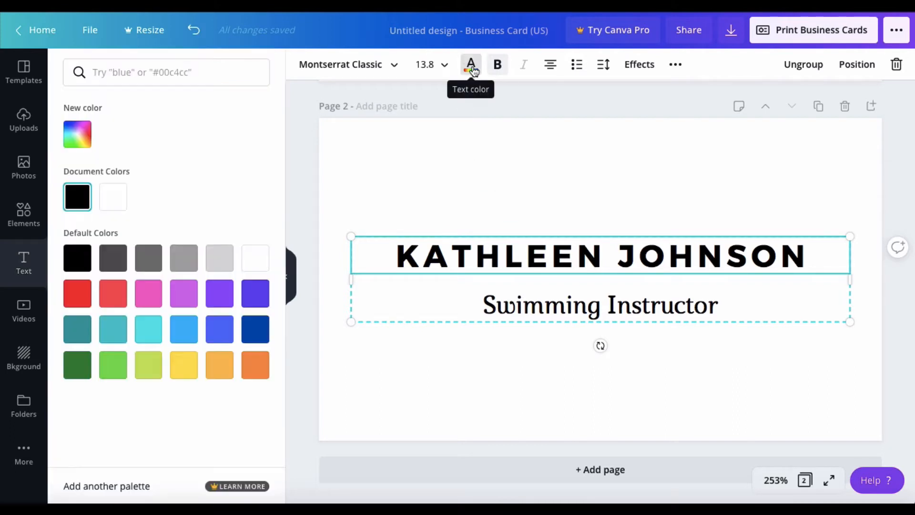
click(113, 259)
click(149, 266)
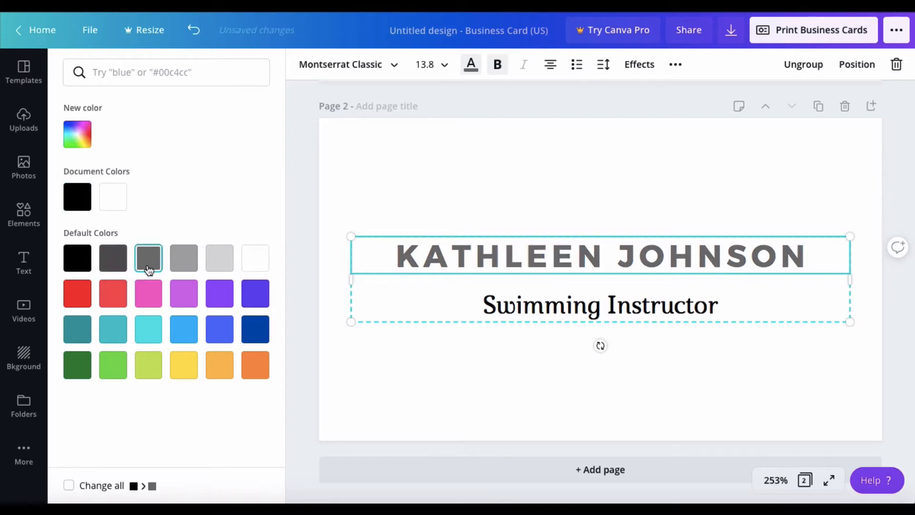
click(150, 293)
click(195, 303)
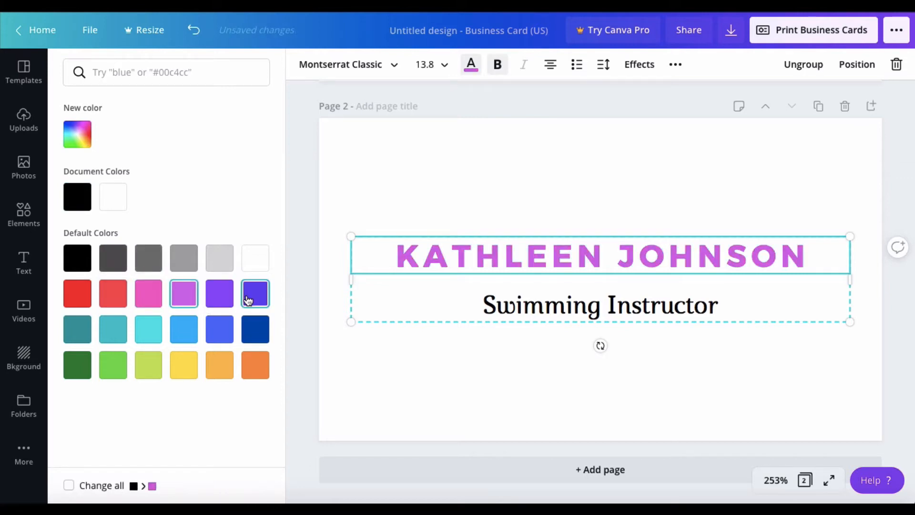
click(76, 197)
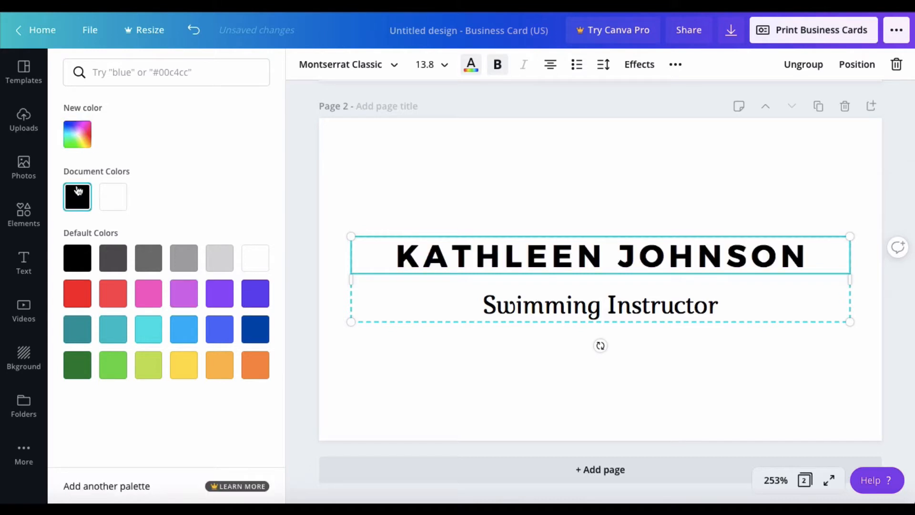
click(77, 136)
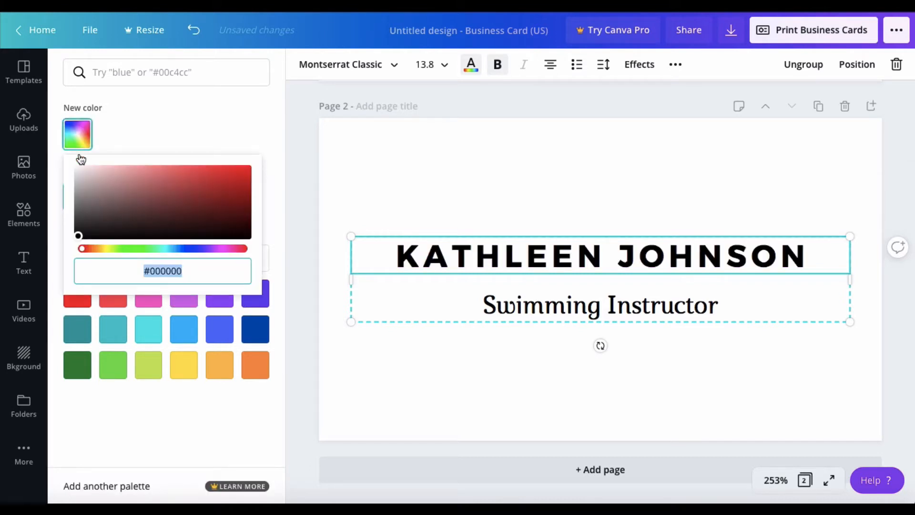
click(78, 232)
drag(79, 230, 79, 220)
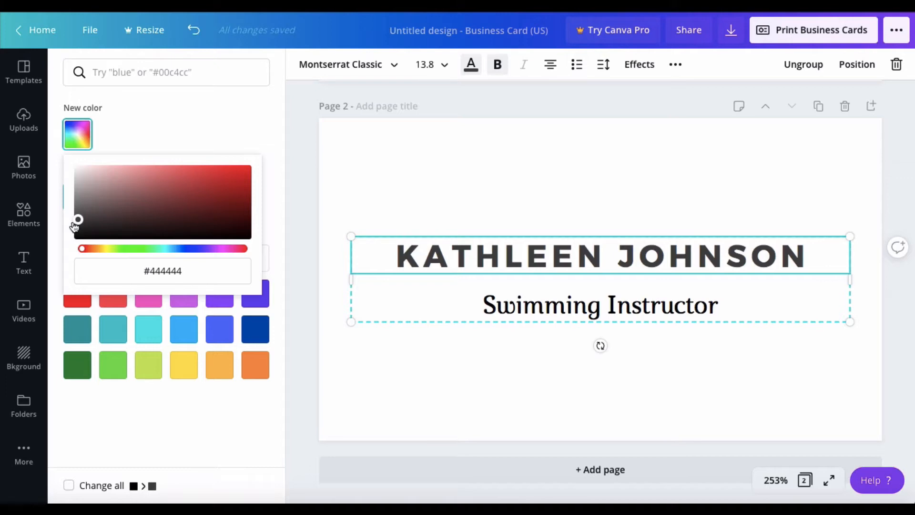
Make the Swimming Instructor subtitle a lighter custom grey, #7B7B7B.
click(563, 311)
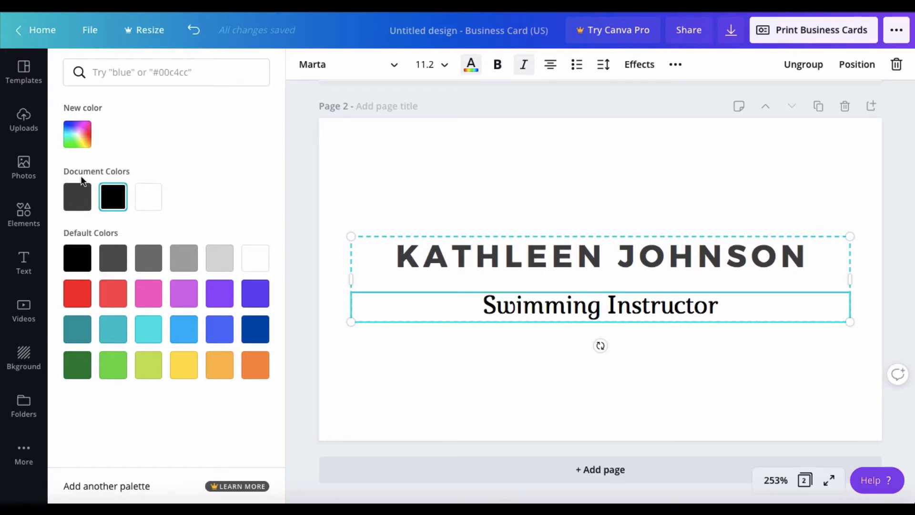
click(79, 203)
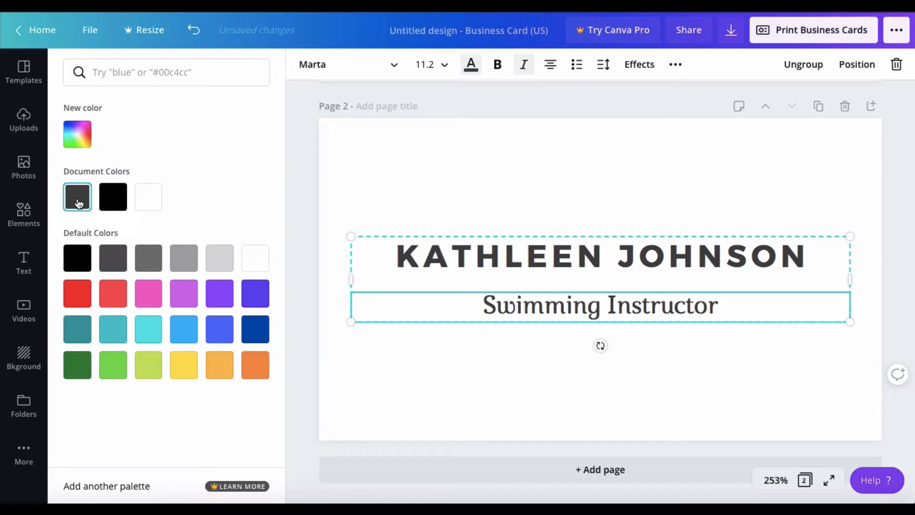
click(78, 140)
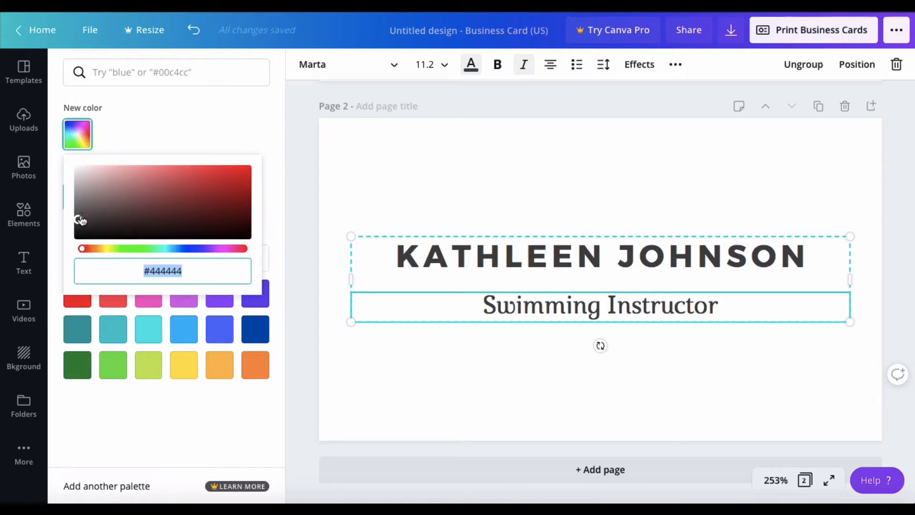
mouse_move(79, 221)
mouse_down()
mouse_move(78, 234)
mouse_move(78, 198)
mouse_move(70, 204)
mouse_up()
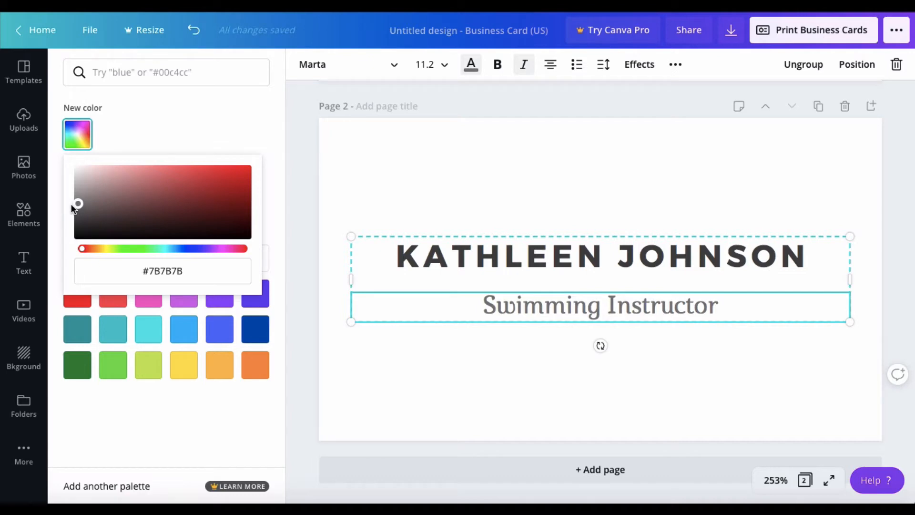
Replace the placeholder heading with the card owner's full name.
click(631, 263)
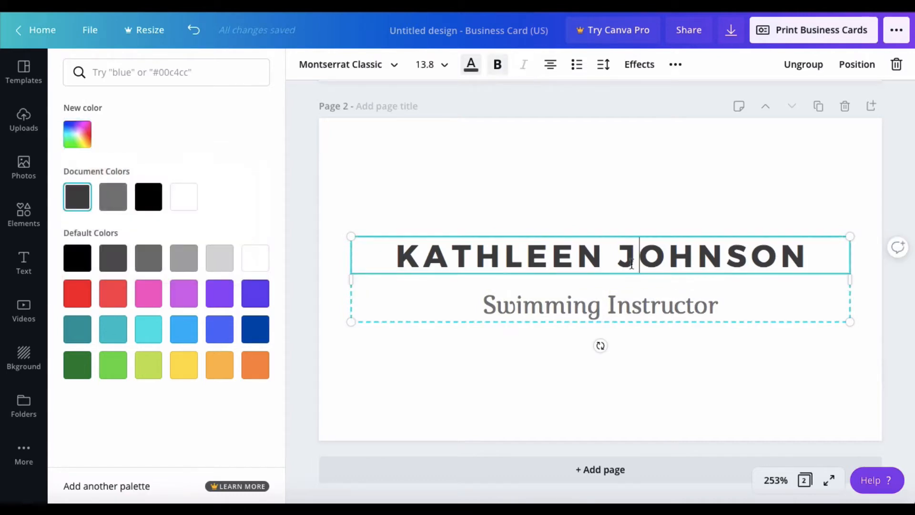
click(631, 263)
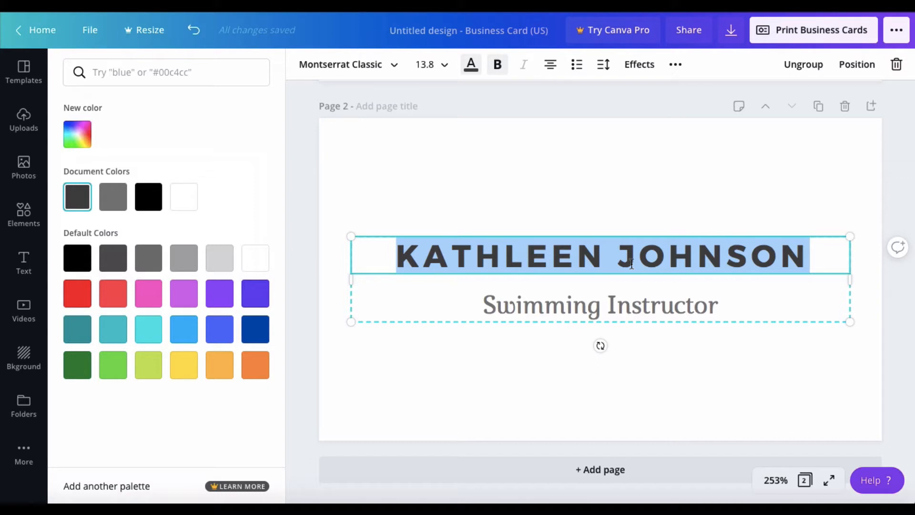
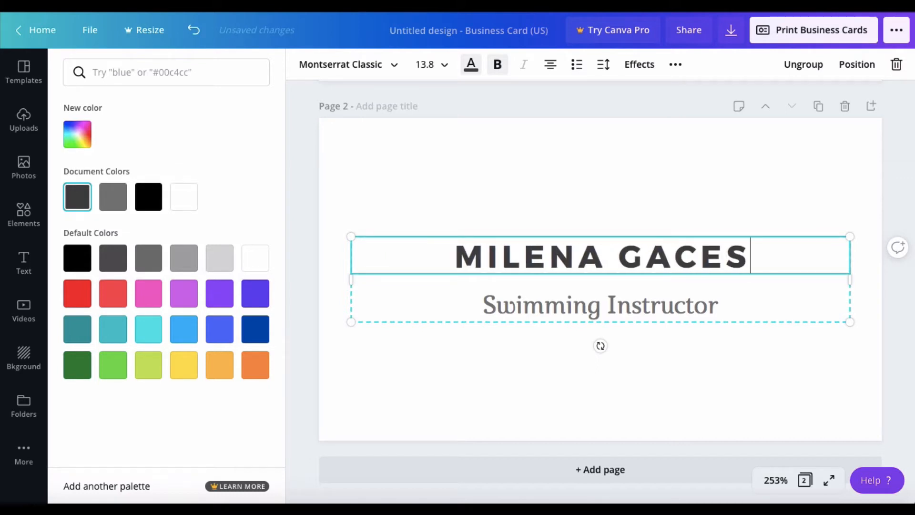
Change the subtitle text to 'Social Media Strategist'.
click(612, 308)
click(612, 305)
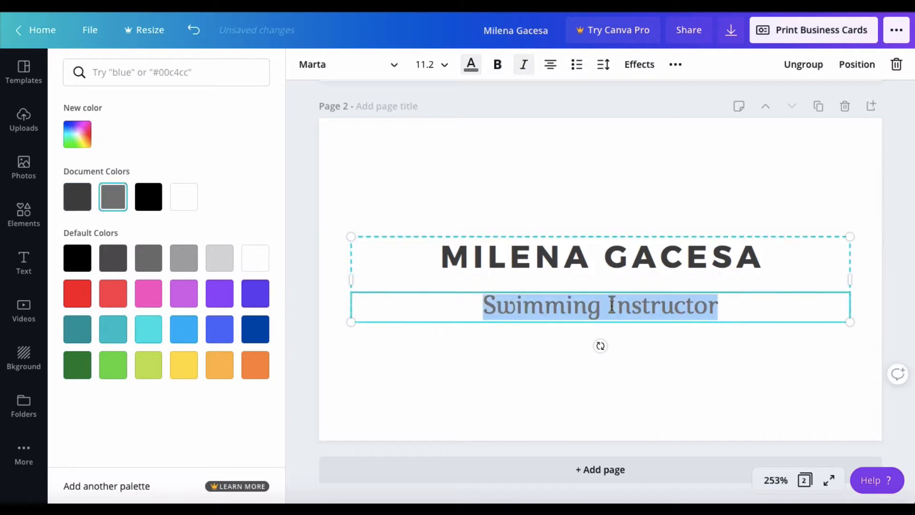
text(Soc)
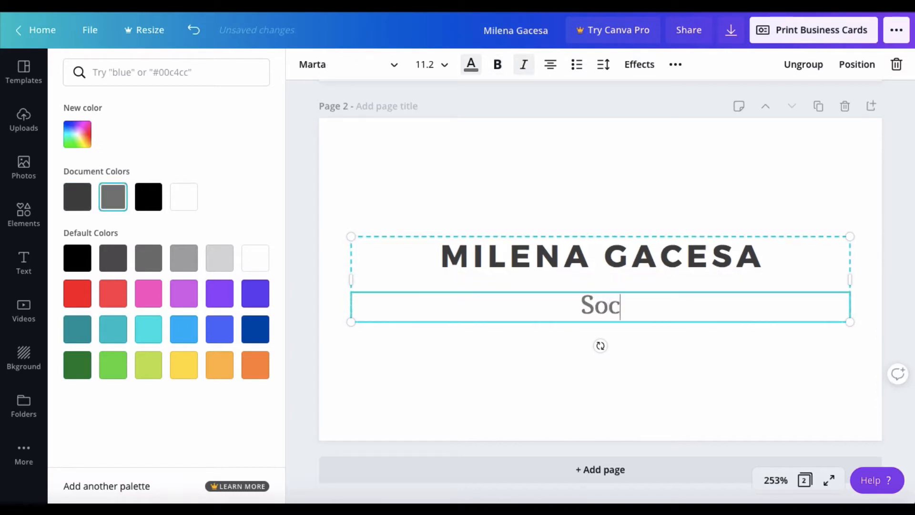
text(ial Media)
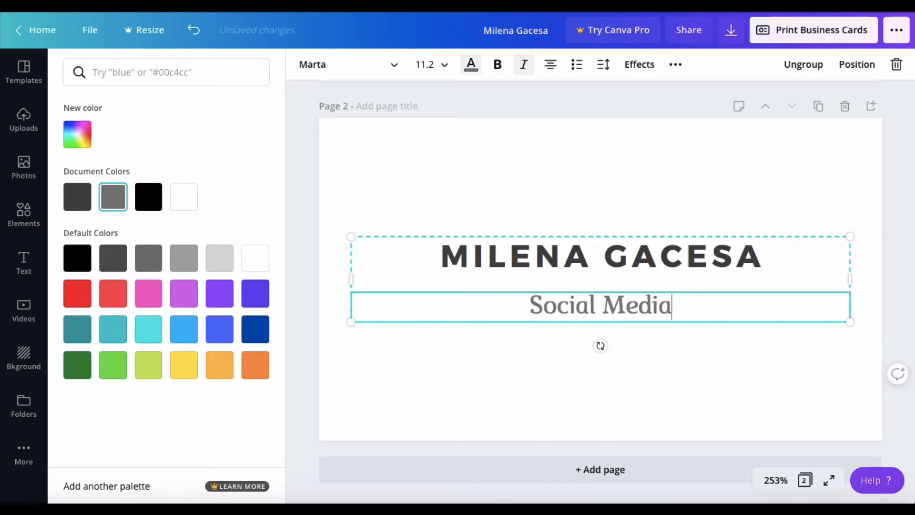
text( Strategist)
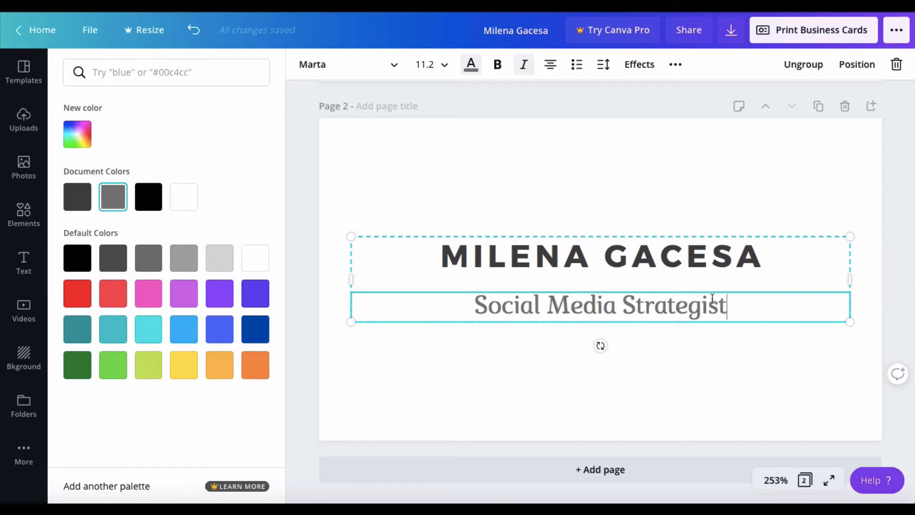
Set the subtitle to the Arapey font at size 10.
click(437, 72)
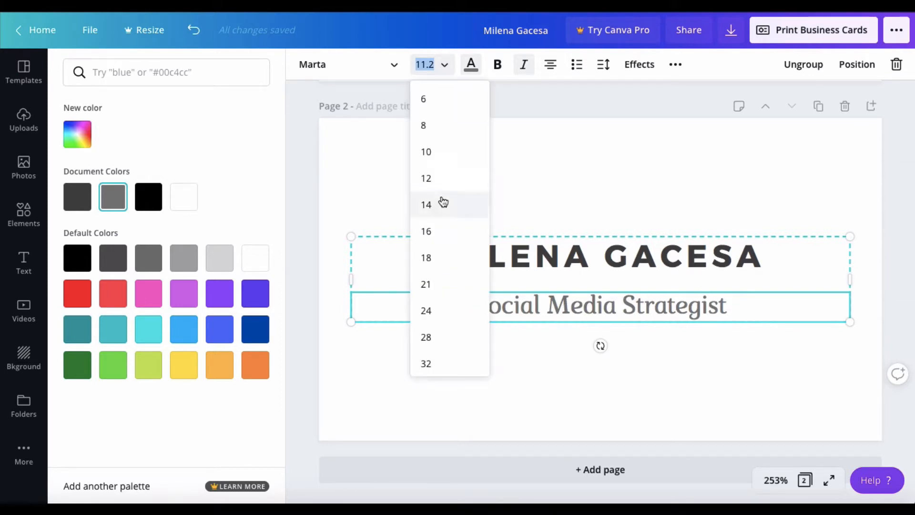
click(439, 151)
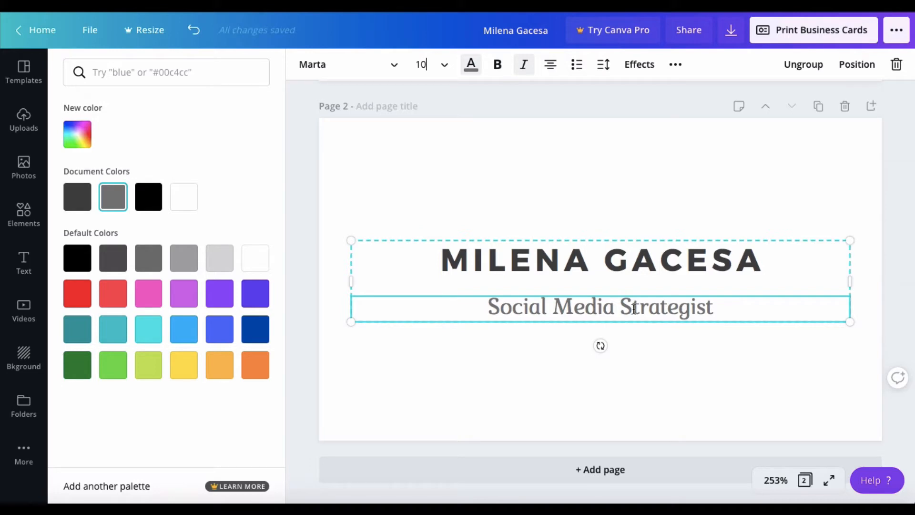
click(323, 74)
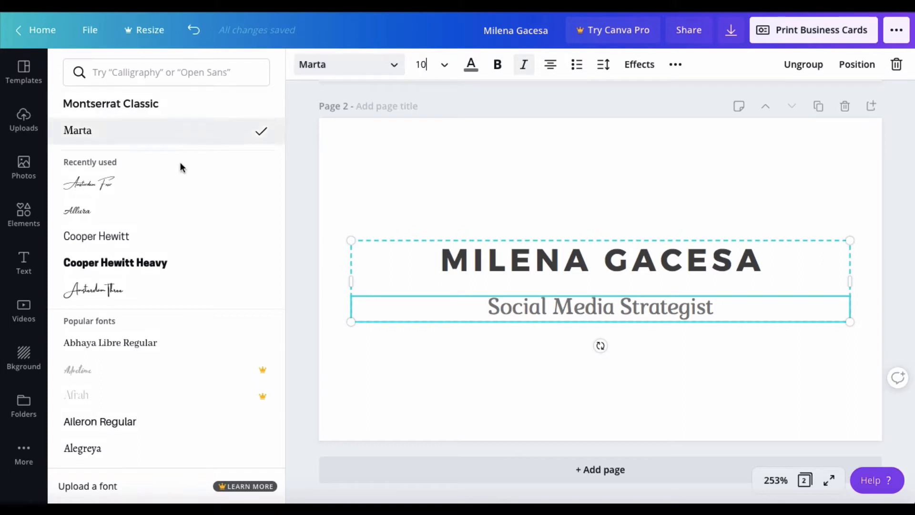
click(145, 215)
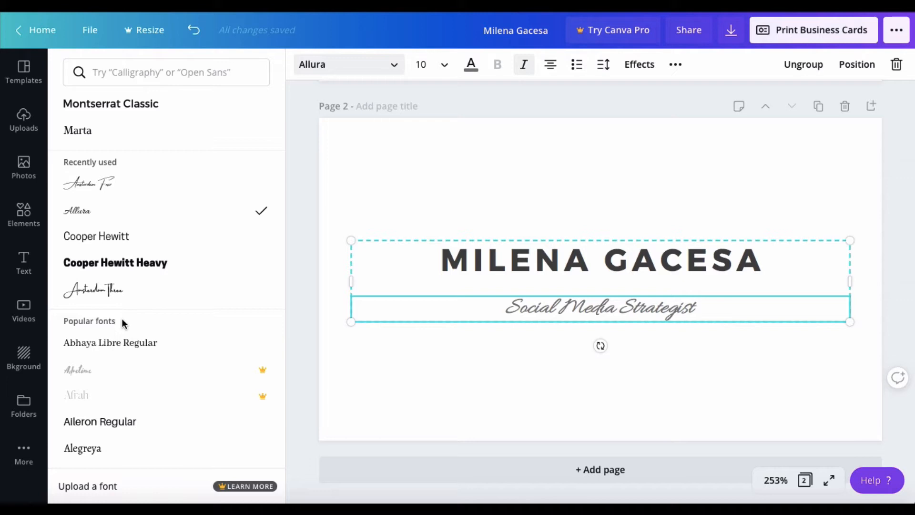
scroll(137, 405, down, 4)
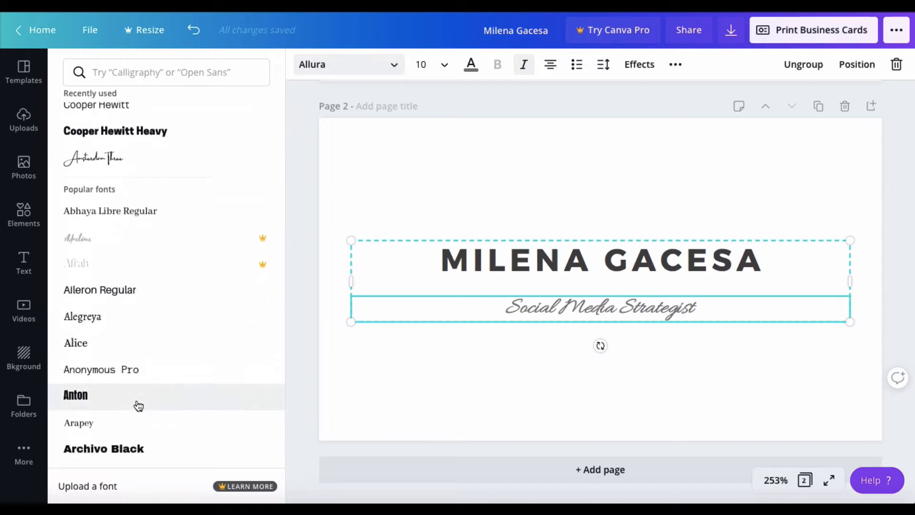
click(117, 276)
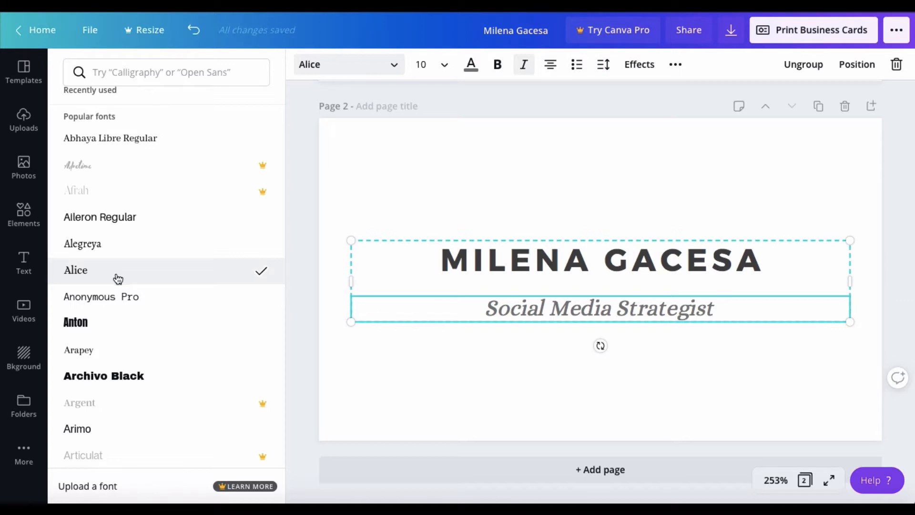
click(111, 354)
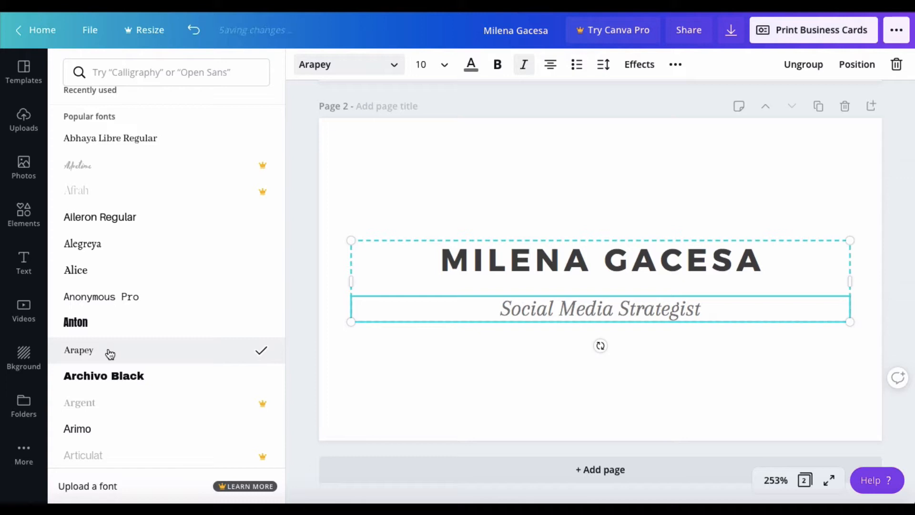
click(383, 361)
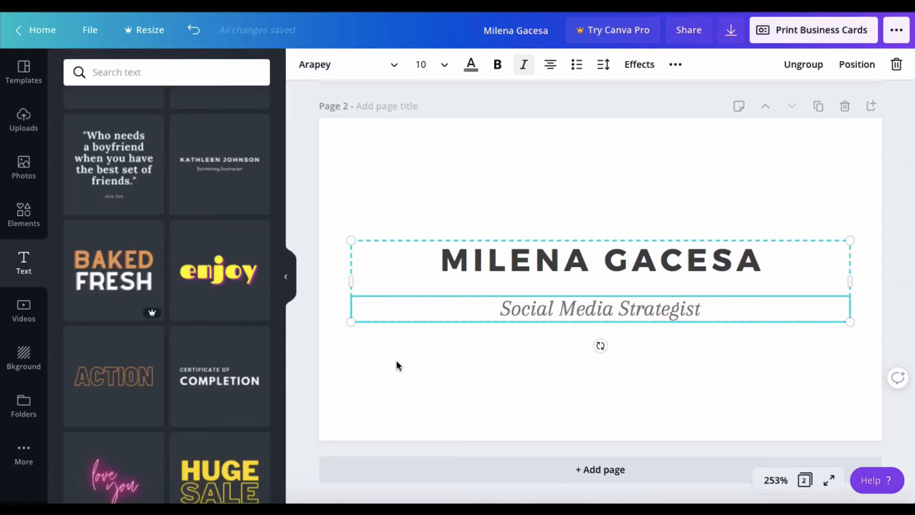
Move the name-and-subtitle block slightly higher on page 2.
click(396, 364)
click(577, 280)
mouse_move(577, 280)
mouse_down()
mouse_move(576, 257)
mouse_move(575, 268)
mouse_up()
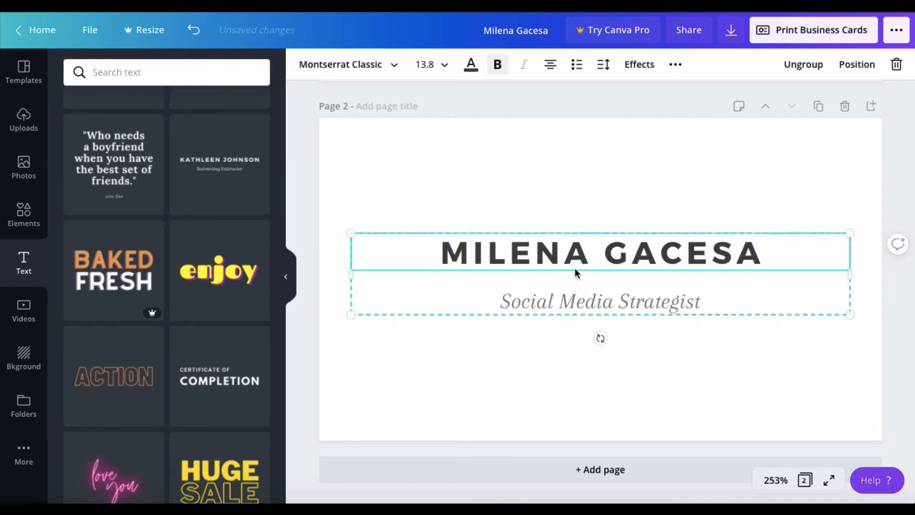
click(682, 379)
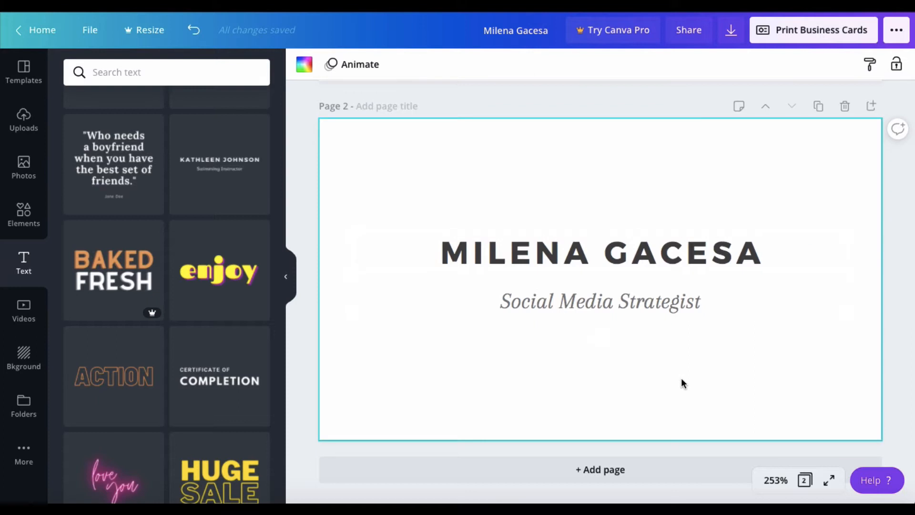
scroll(677, 385, up, 3)
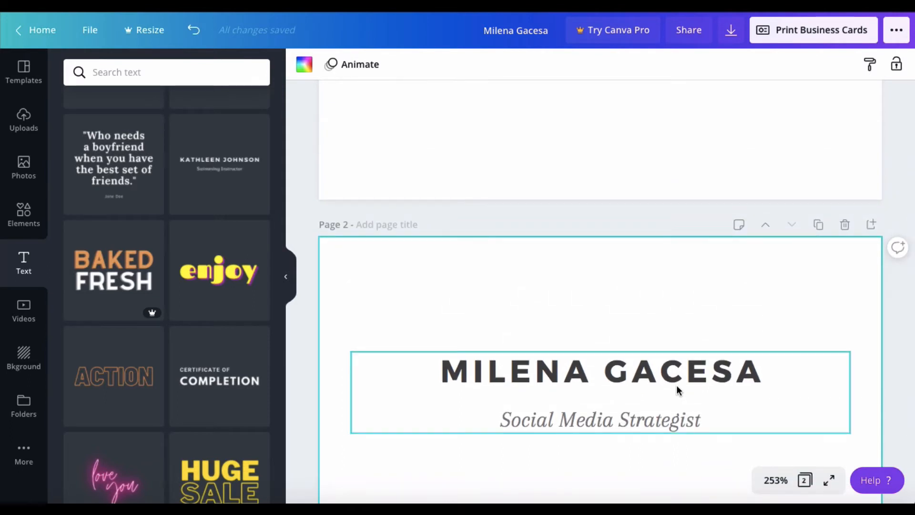
scroll(677, 386, up, 5)
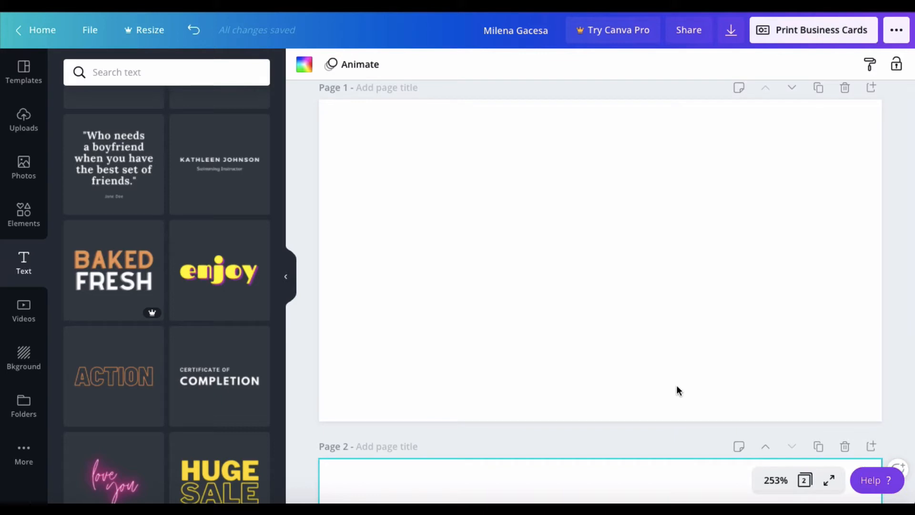
scroll(677, 386, down, 7)
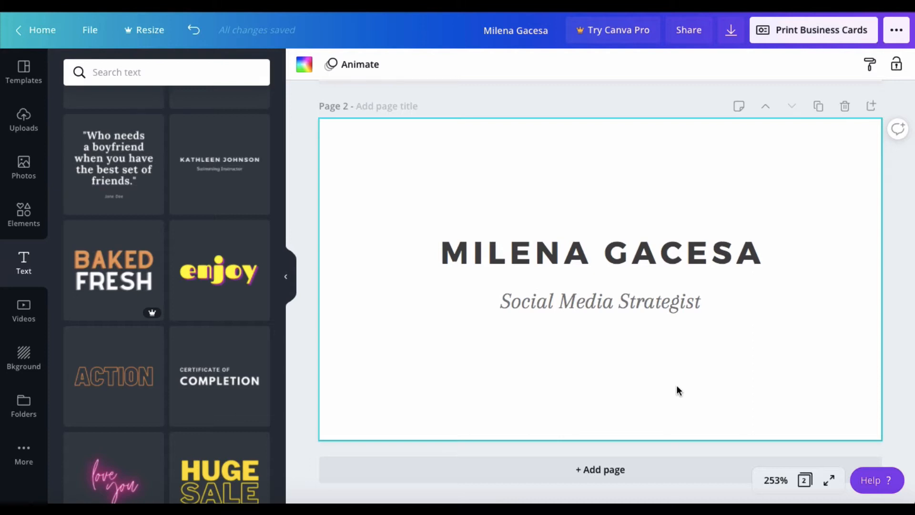
Left-align the Social Media Strategist subtitle and the name heading.
double_click(646, 305)
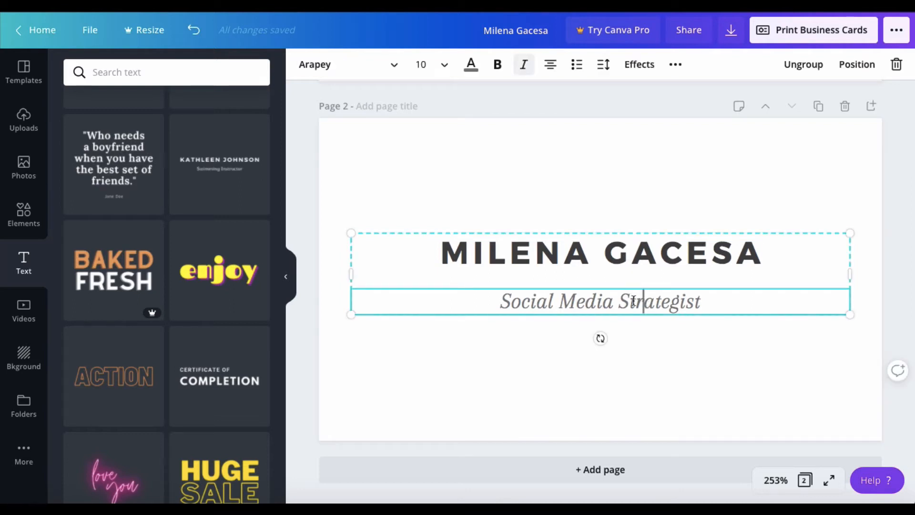
click(549, 71)
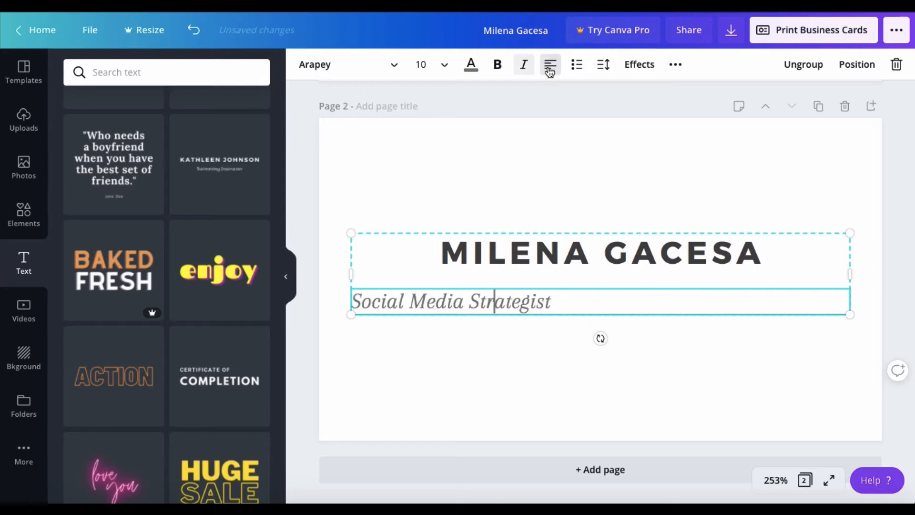
click(542, 249)
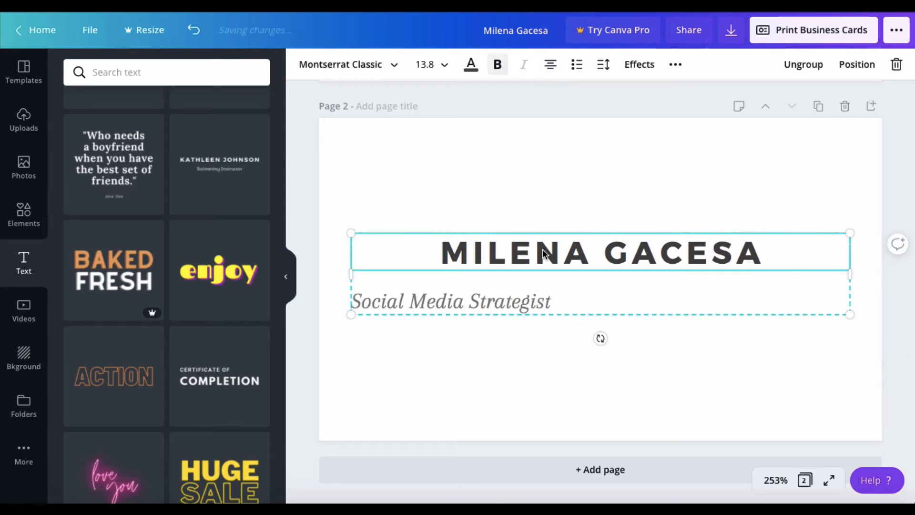
click(550, 71)
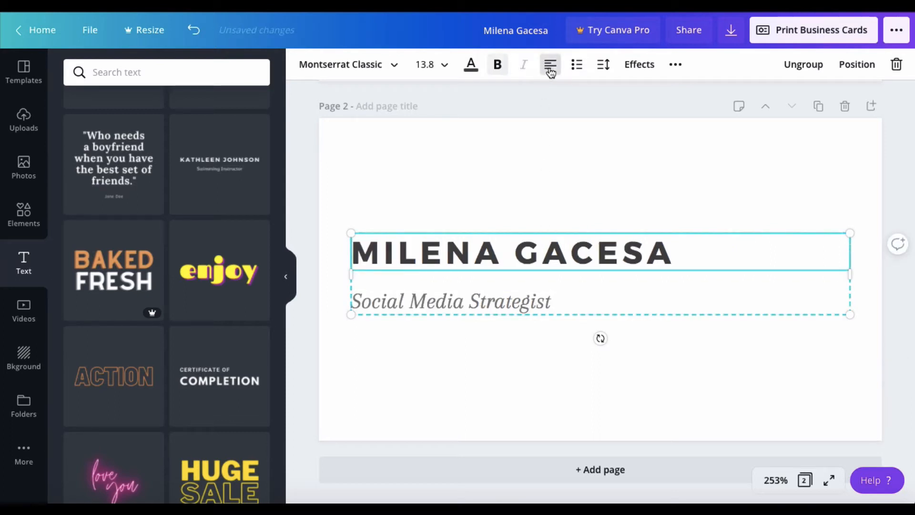
click(556, 310)
double_click(556, 310)
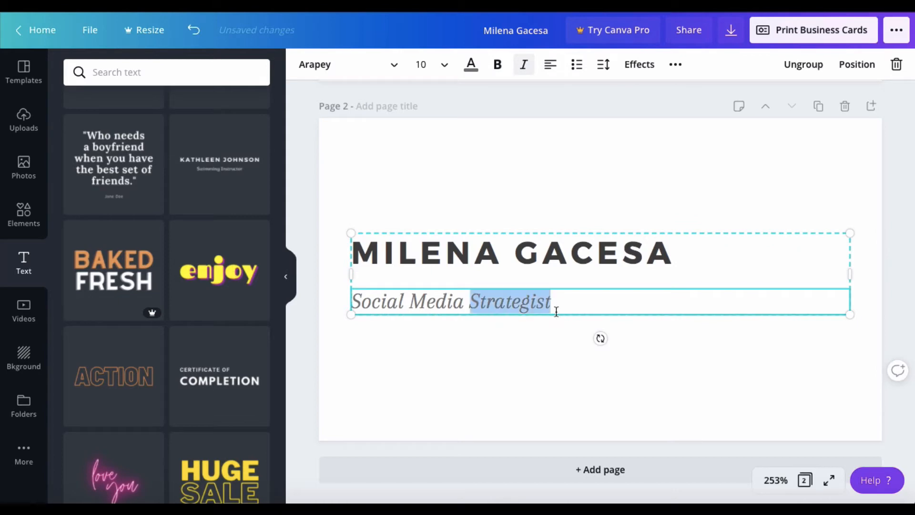
click(556, 310)
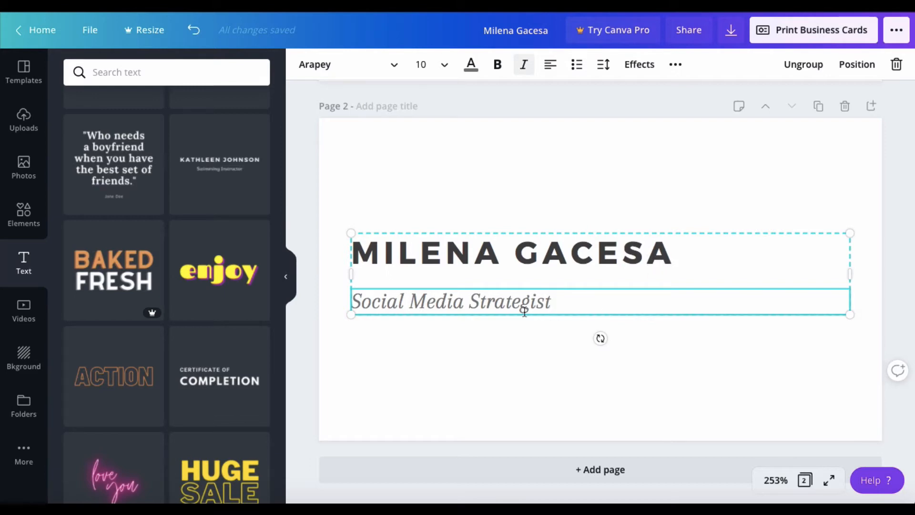
Retype the heading as 'THE ART OF SOFT SELLING' at font size 12.
click(681, 252)
click(680, 251)
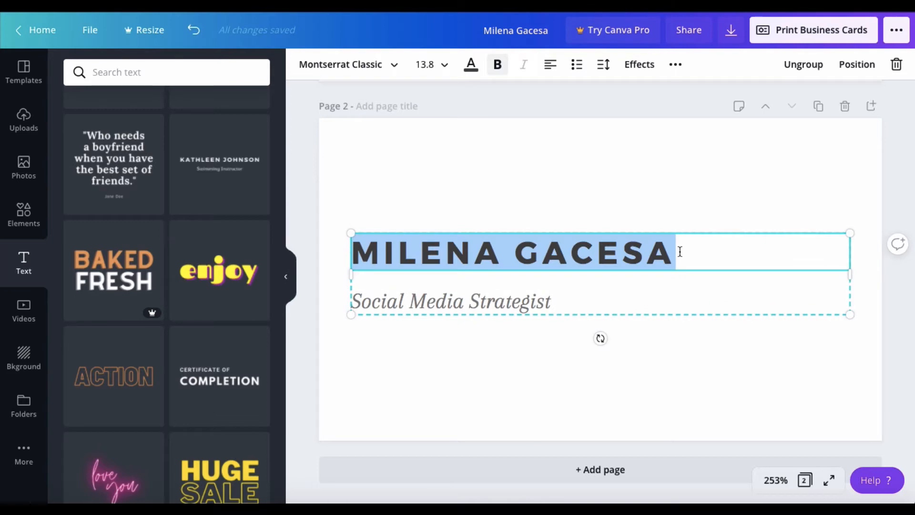
text(THE A)
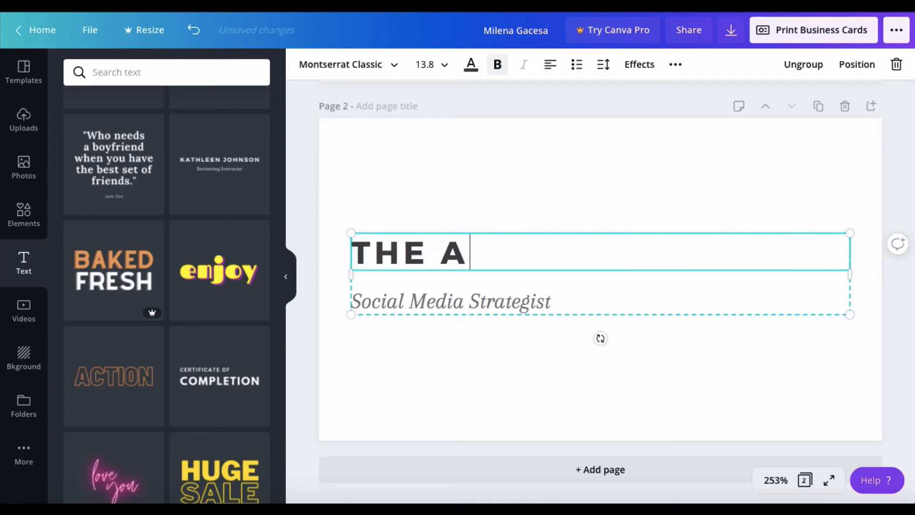
text(RT OF S)
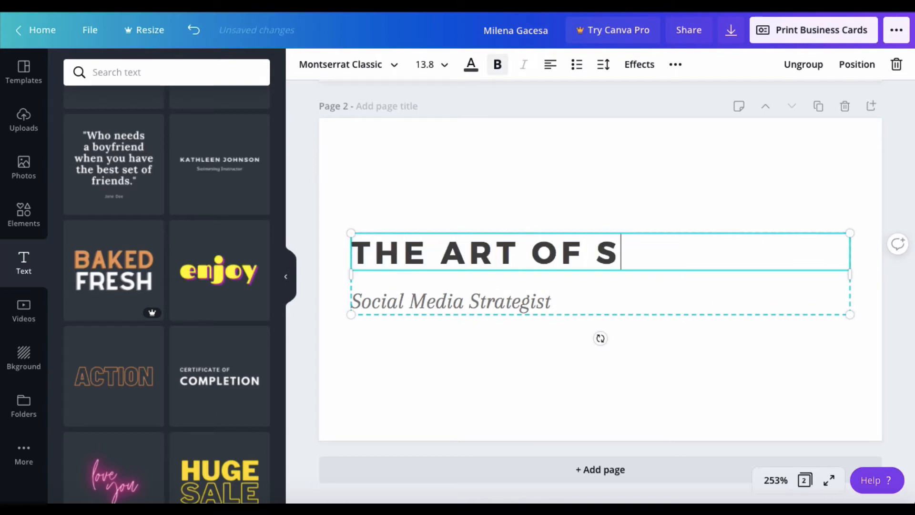
text(OFT SE)
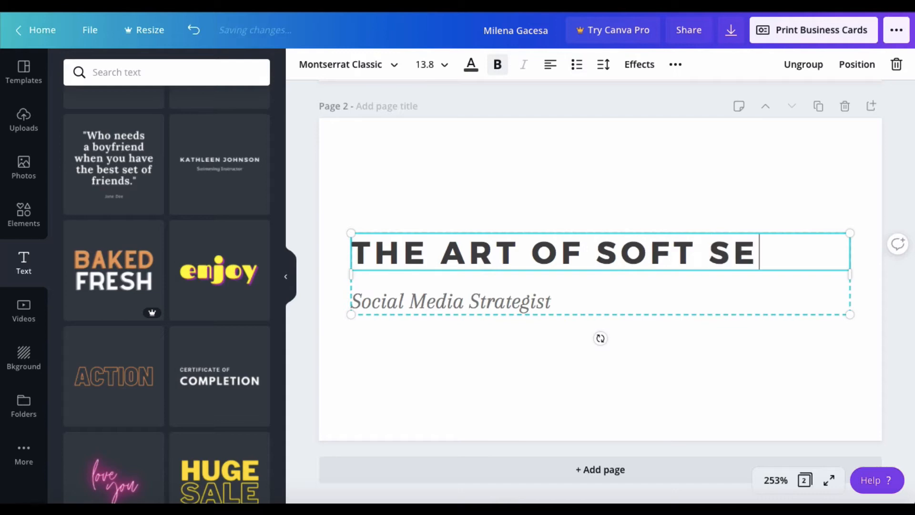
text(LLING)
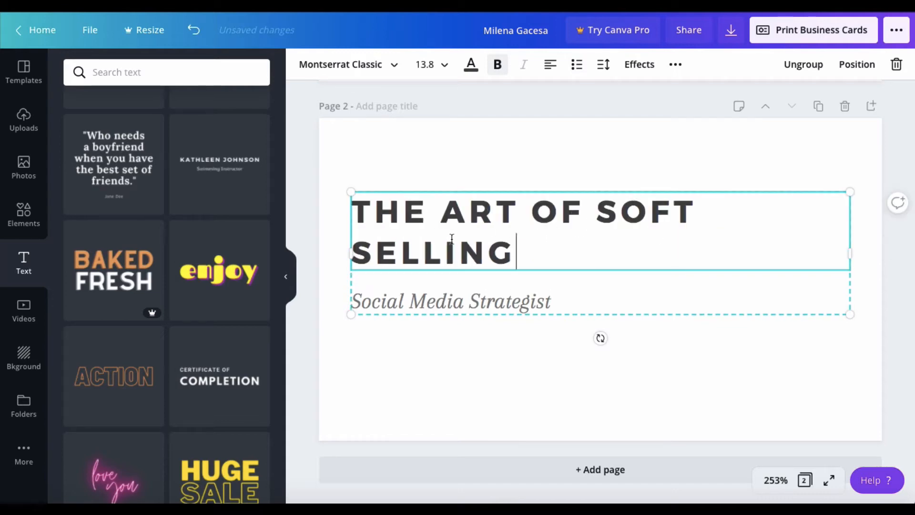
click(443, 72)
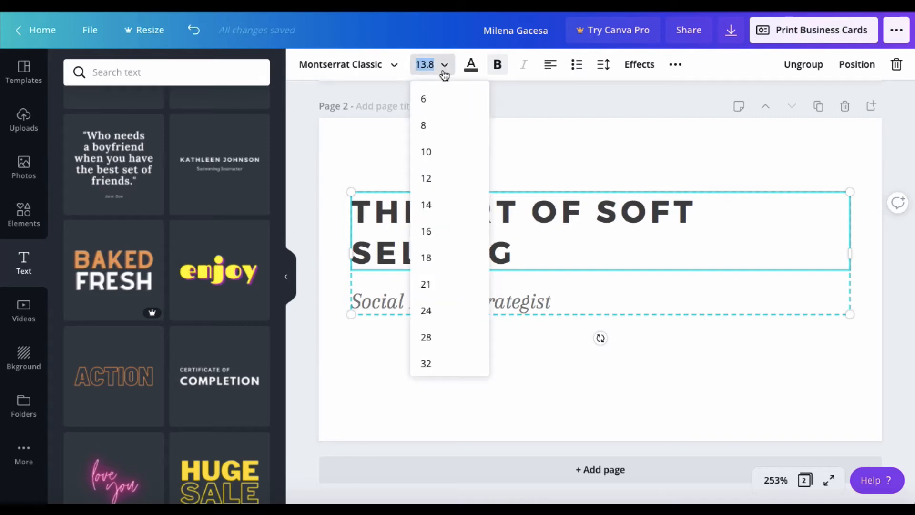
click(435, 181)
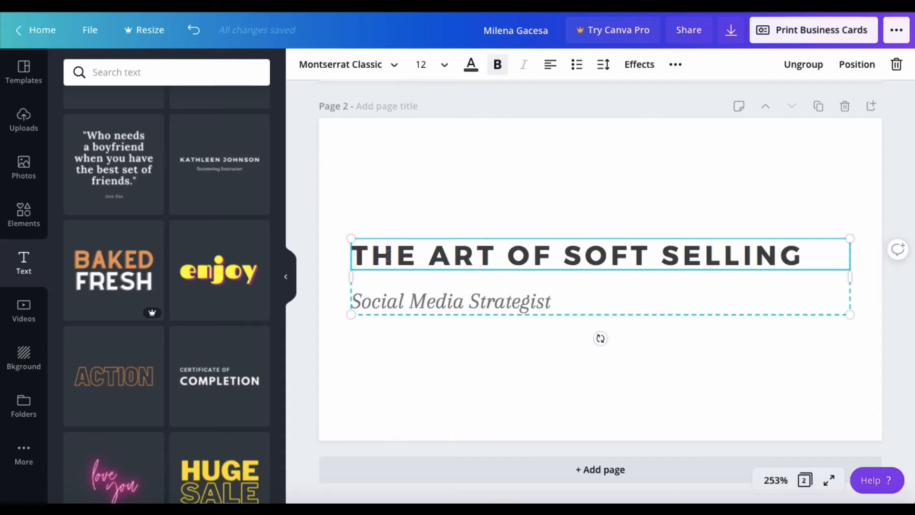
Nudge the heading and subtitle group into position on page 2.
mouse_move(554, 260)
mouse_down()
mouse_move(564, 259)
mouse_move(539, 251)
mouse_move(549, 251)
mouse_up()
click(545, 223)
click(533, 258)
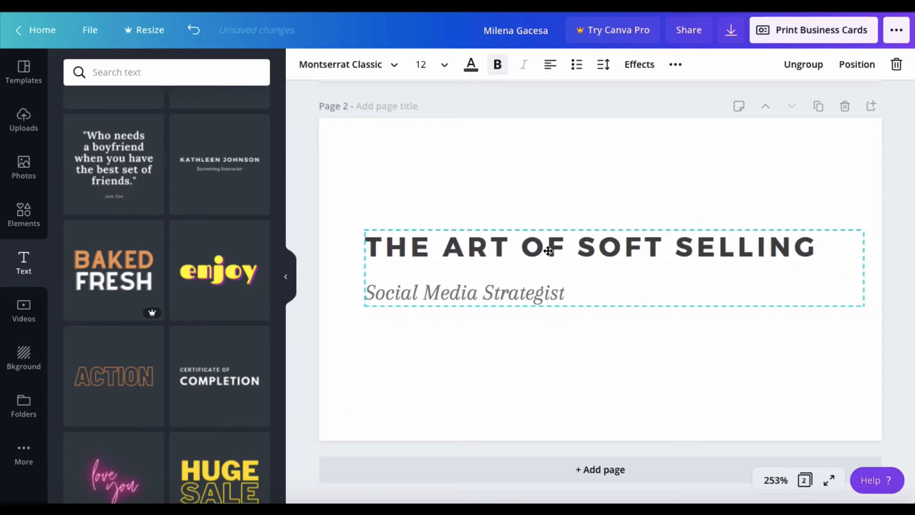
click(550, 296)
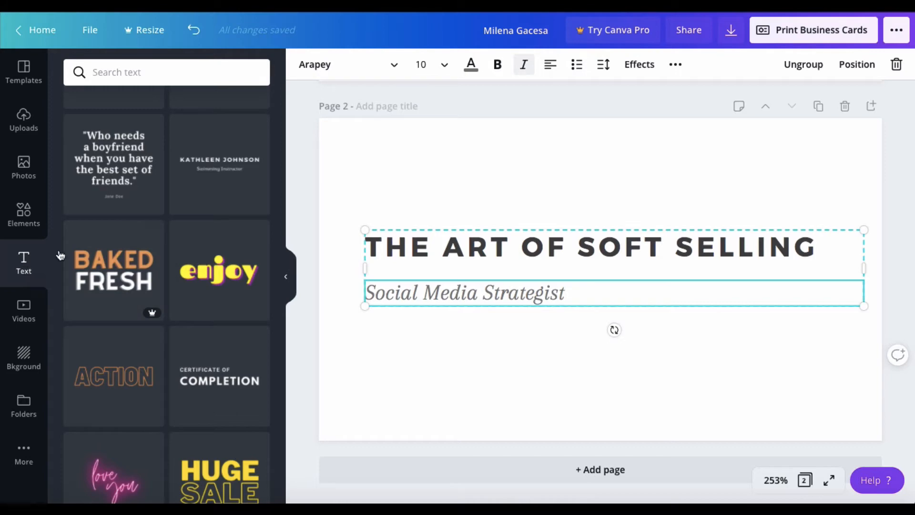
Add a new subheading text box below the Social Media Strategist subtitle.
click(398, 382)
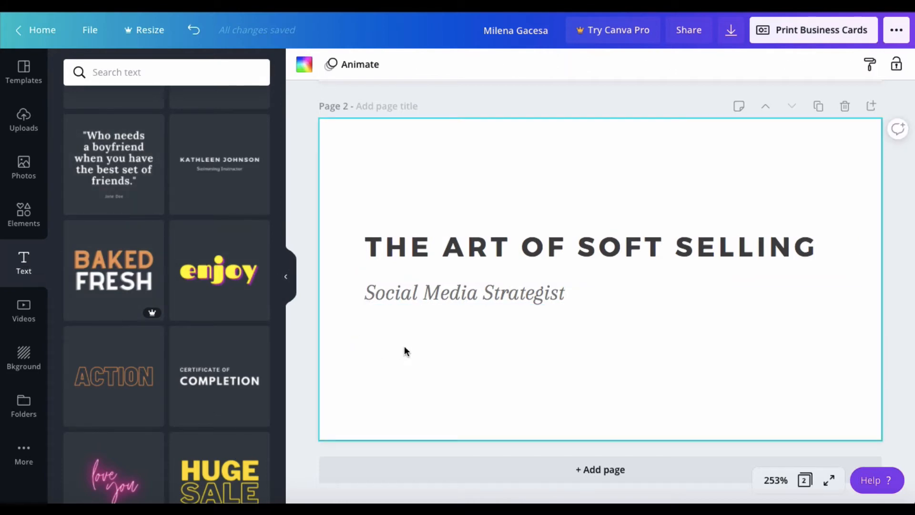
scroll(143, 193, down, 5)
scroll(145, 193, up, 15)
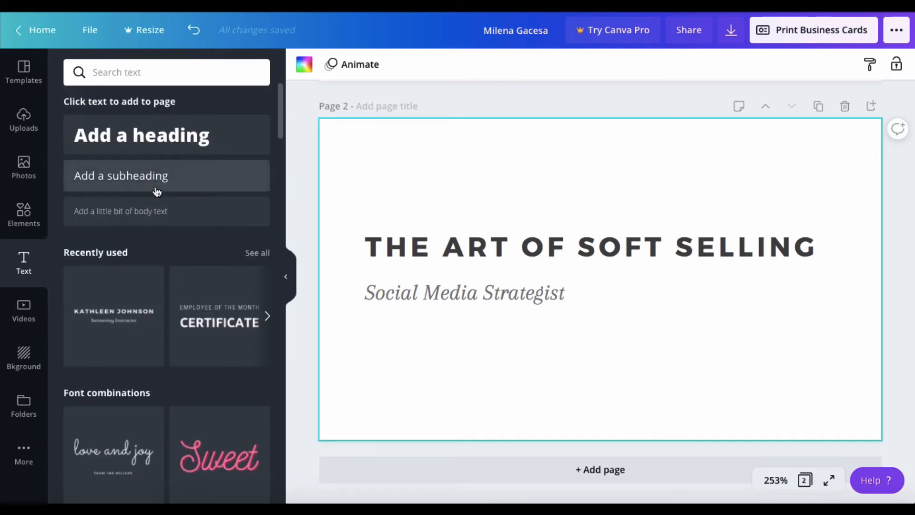
click(156, 189)
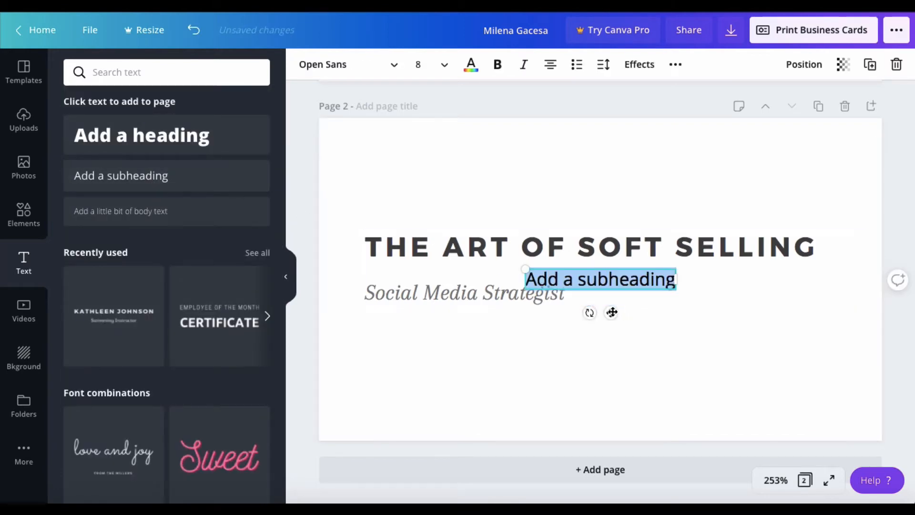
drag(611, 313, 454, 366)
click(448, 341)
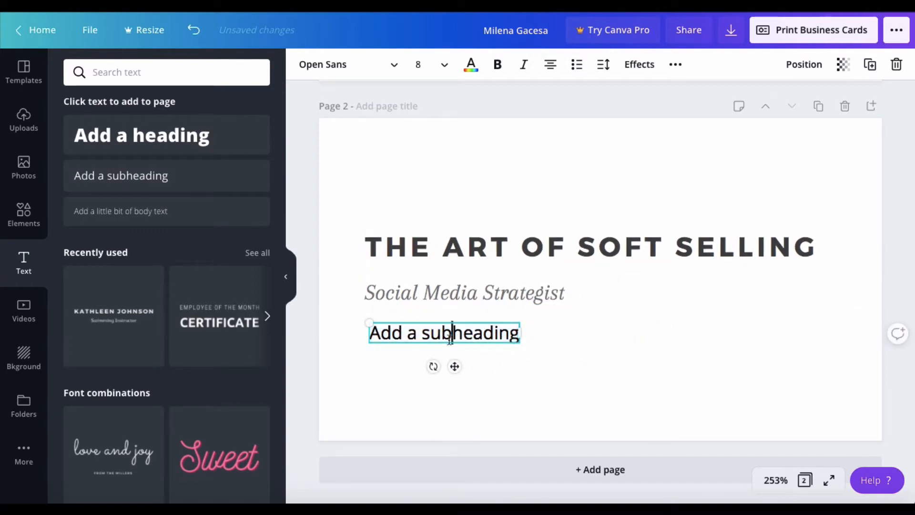
double_click(449, 341)
click(449, 341)
triple_click(437, 337)
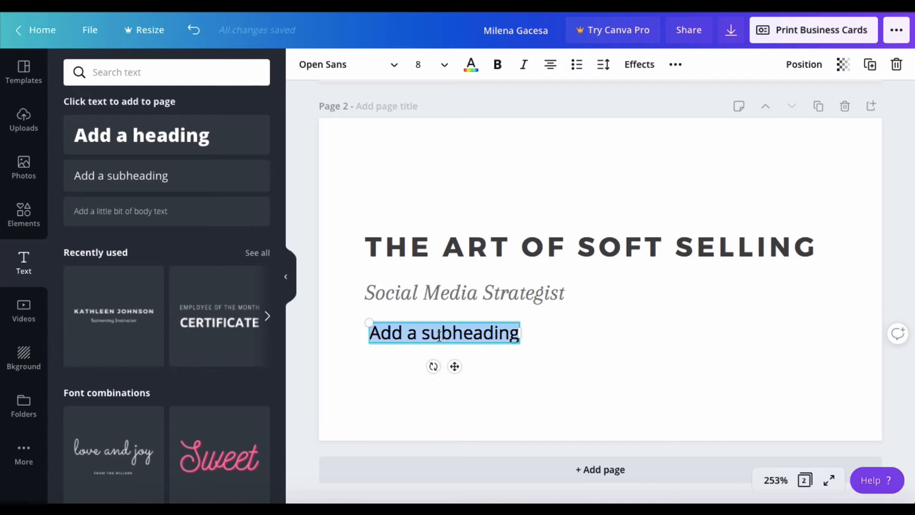
text(www.)
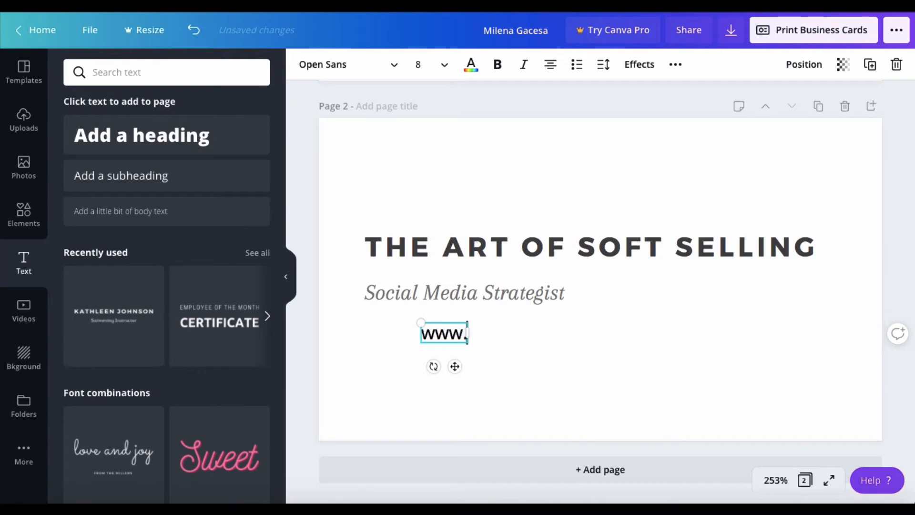
text(theartofs)
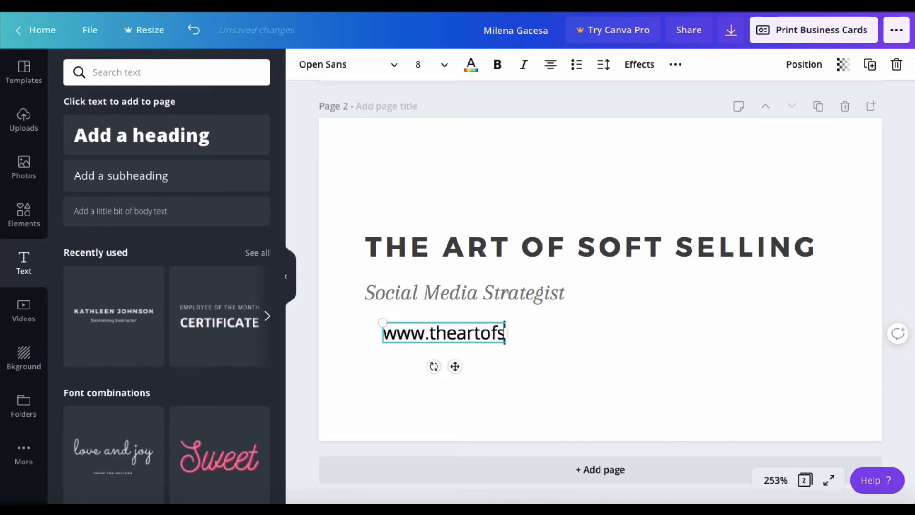
text(oftsellin)
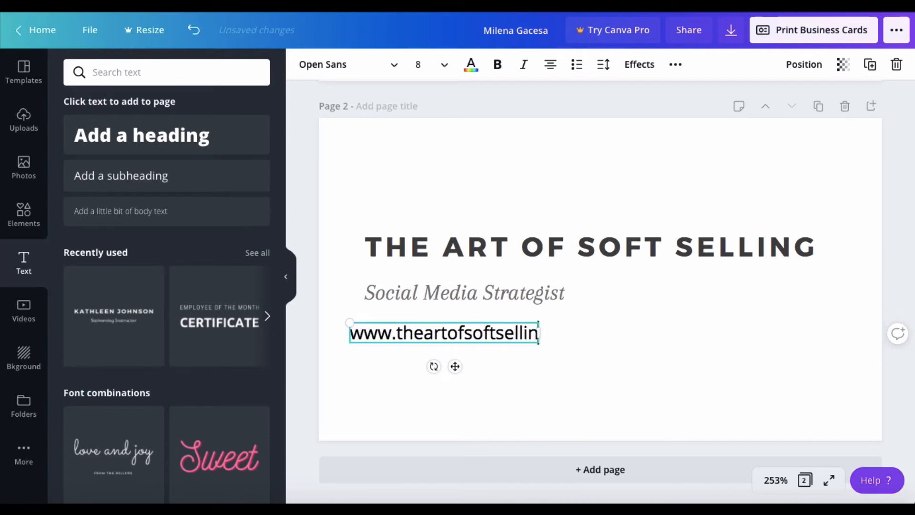
text(g.com)
key(Return)
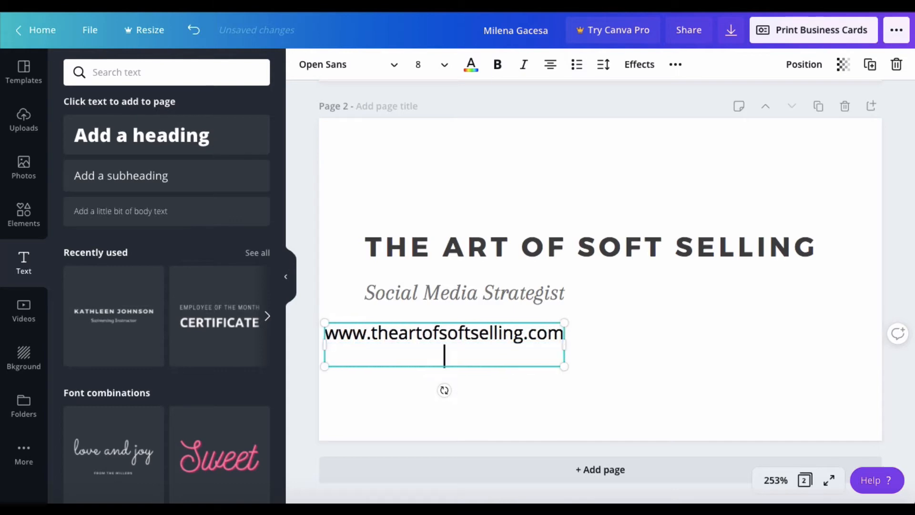
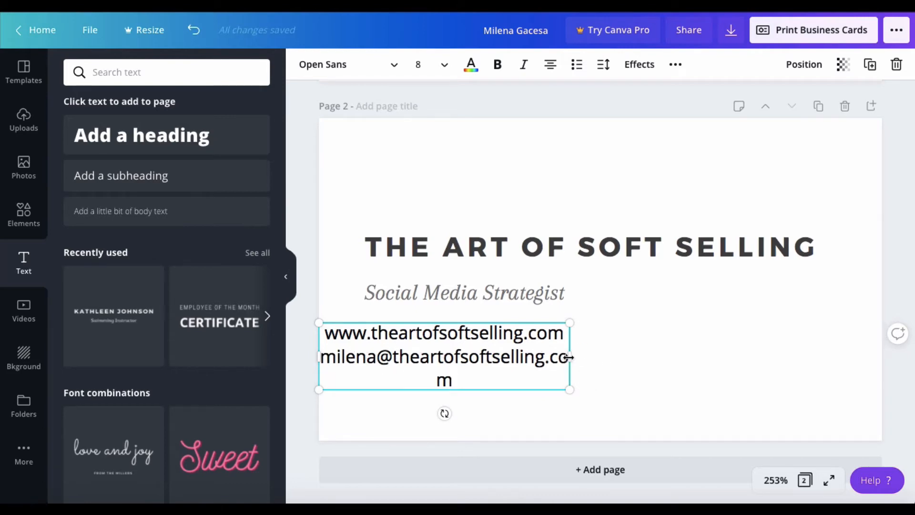
Widen the contact box so the e-mail fits on one line, and left-align both contact lines.
drag(571, 357, 615, 354)
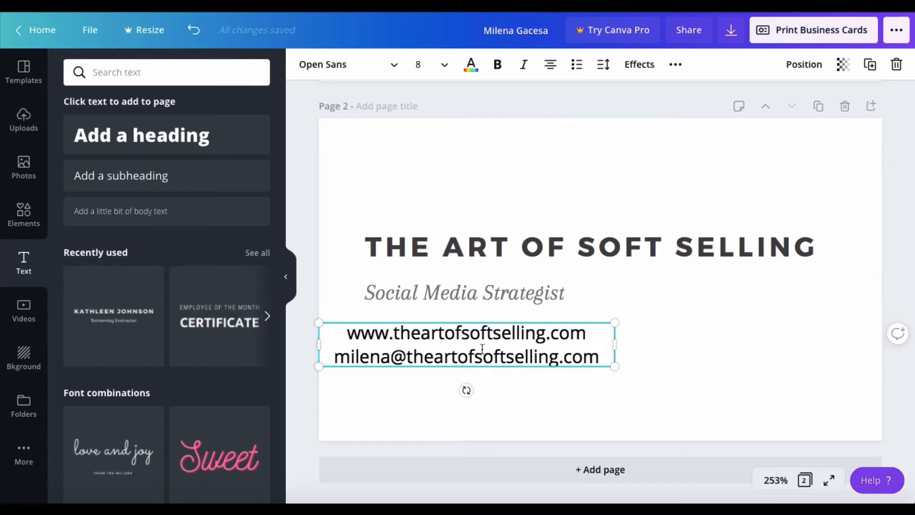
click(550, 68)
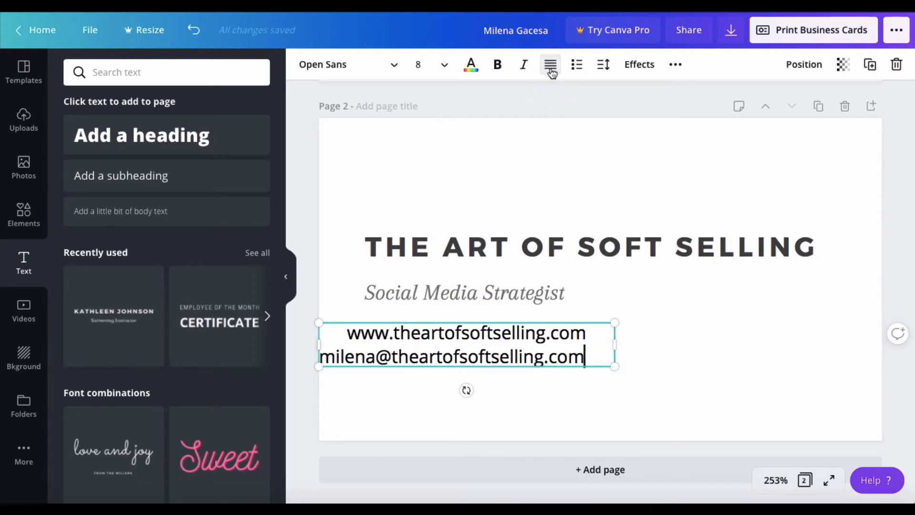
click(551, 67)
click(551, 67)
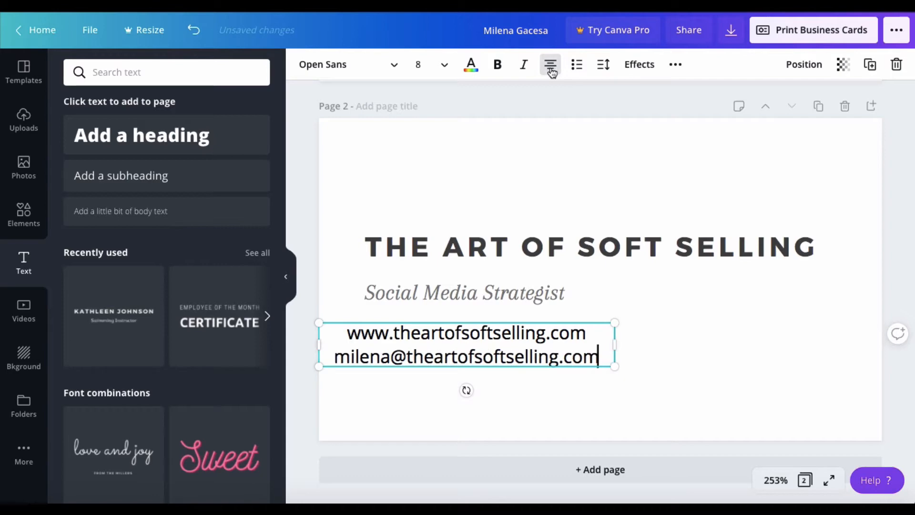
click(551, 67)
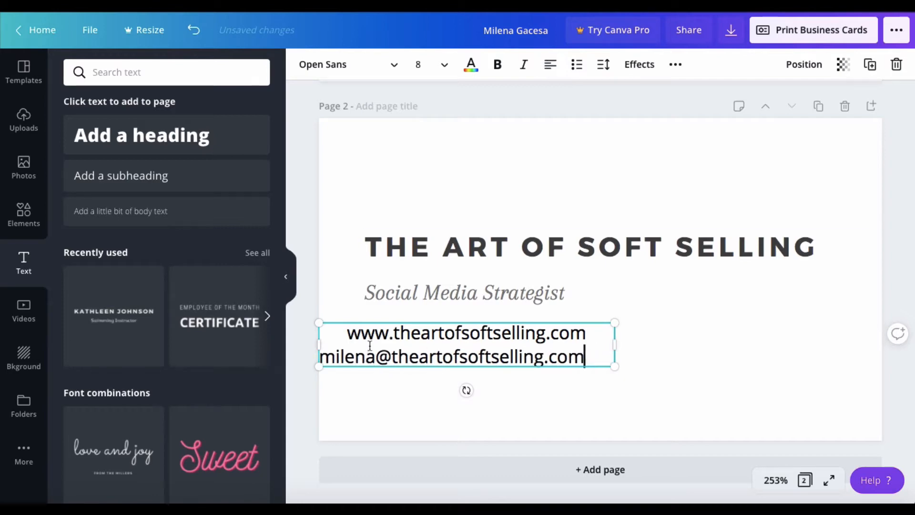
click(347, 333)
drag(348, 333, 593, 362)
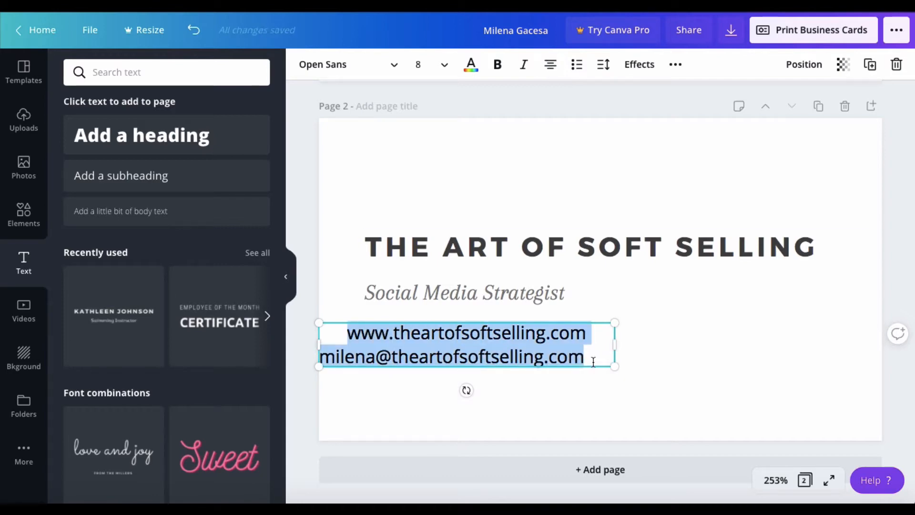
click(550, 65)
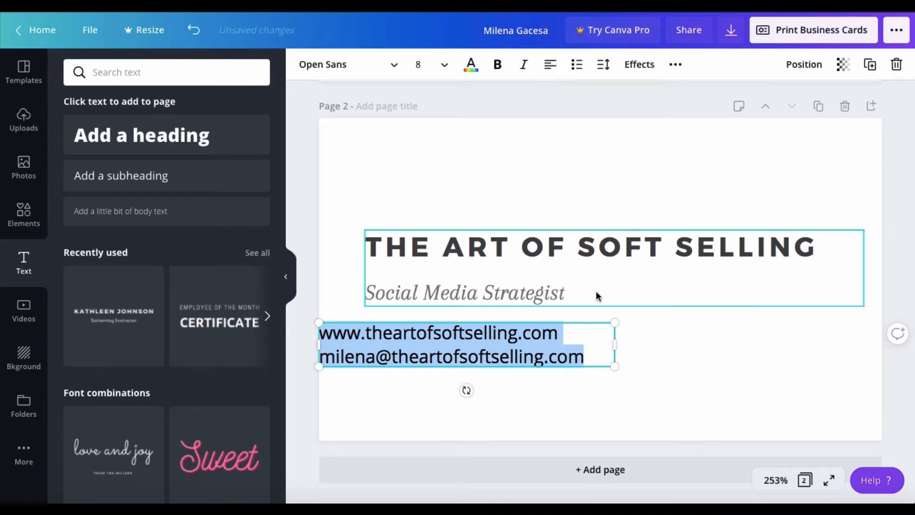
click(553, 381)
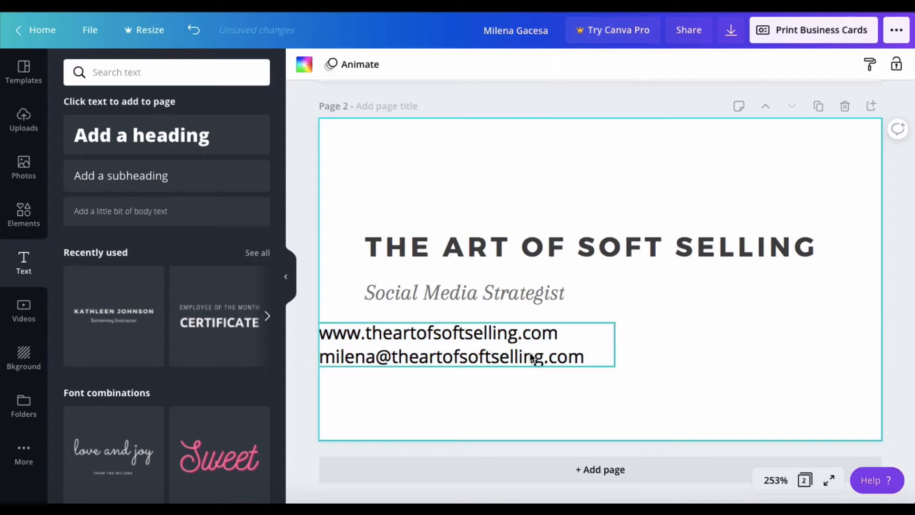
Shift the contact block right so it lines up with the title's left edge.
drag(530, 353, 575, 354)
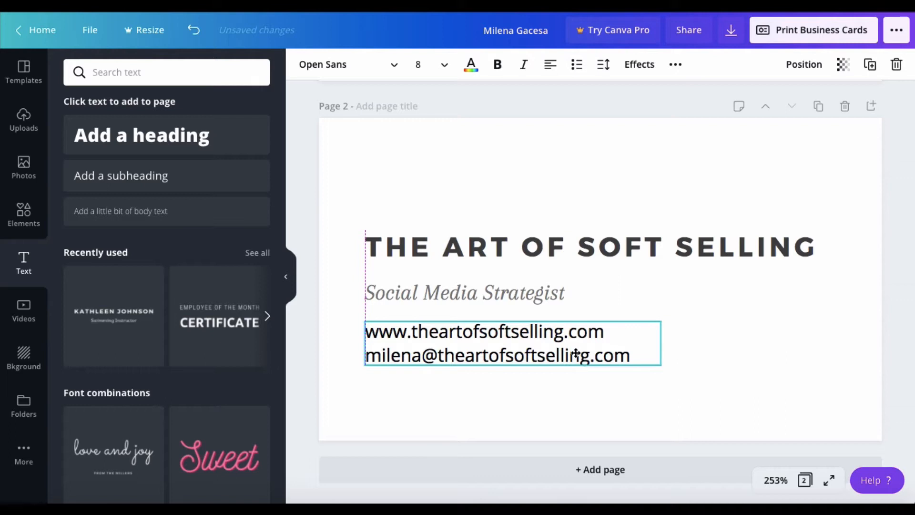
drag(576, 353, 576, 355)
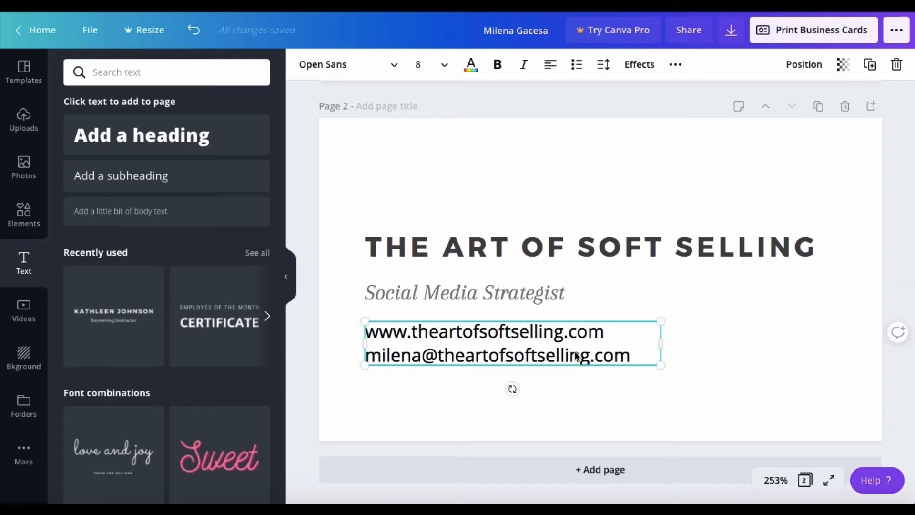
click(575, 351)
Set the e-mail line to font size 6, then select the website line for resizing.
click(420, 66)
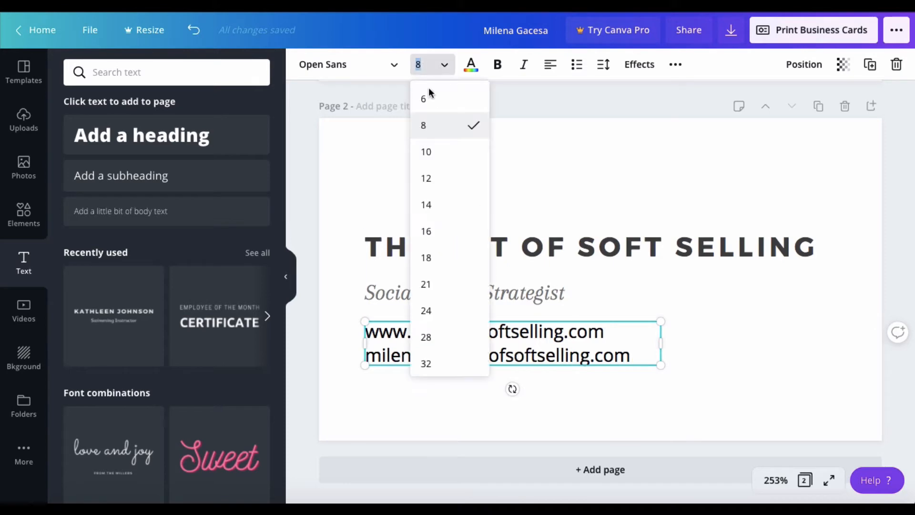
click(433, 105)
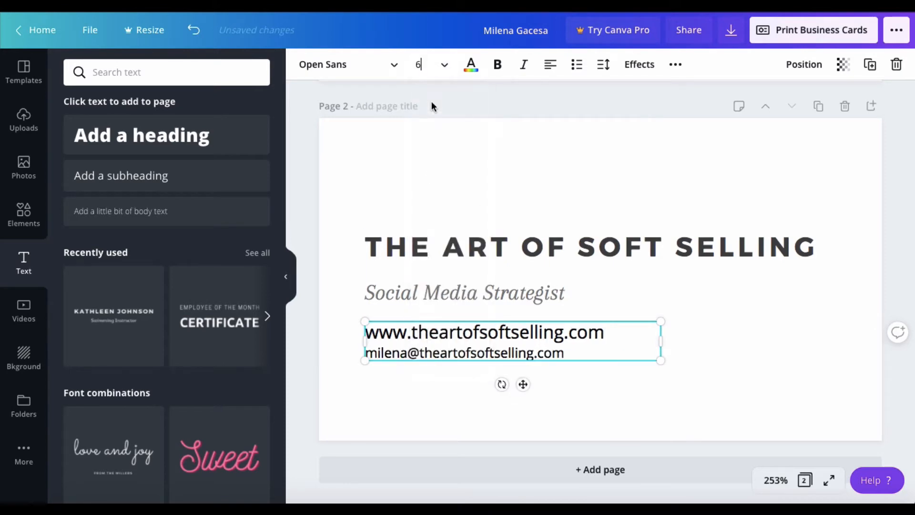
click(610, 332)
drag(609, 333, 351, 335)
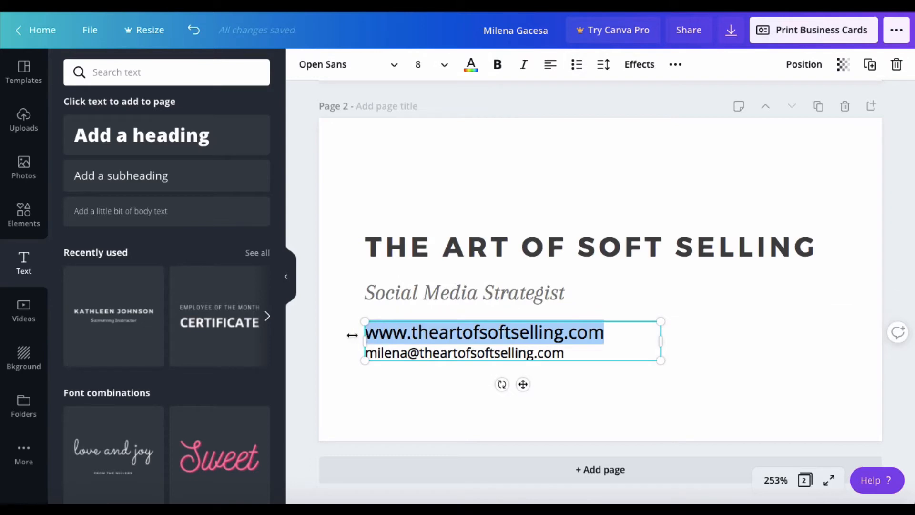
click(445, 65)
Set the website line to font size 6 as well.
click(441, 100)
click(604, 332)
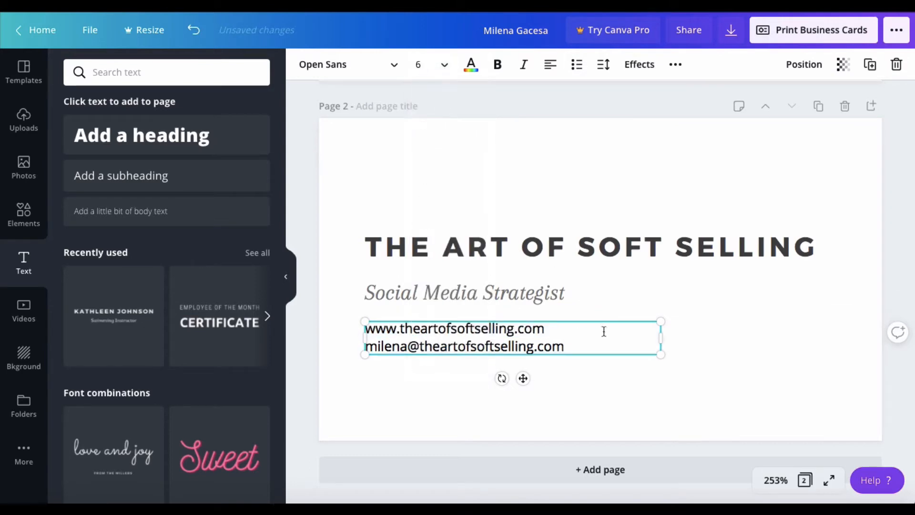
click(591, 341)
key(Return)
key(Return)
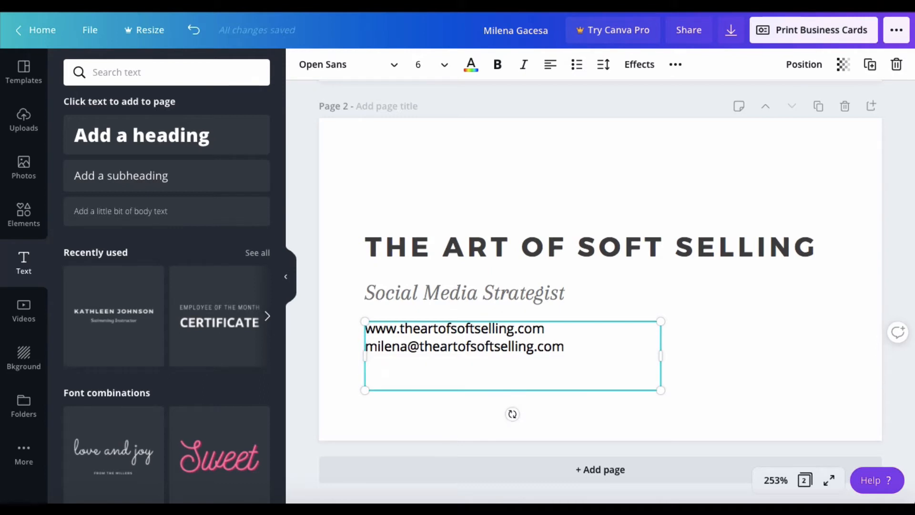
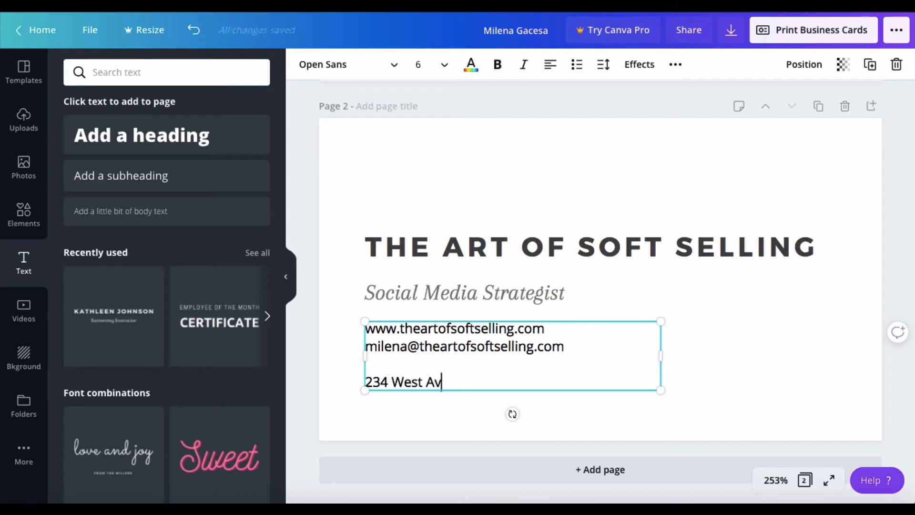
key(Return)
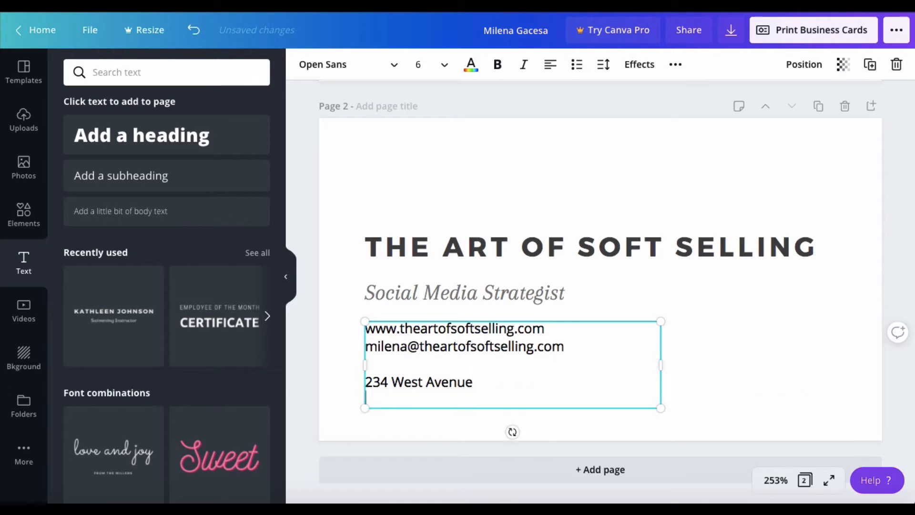
text(Tor)
text(onto)
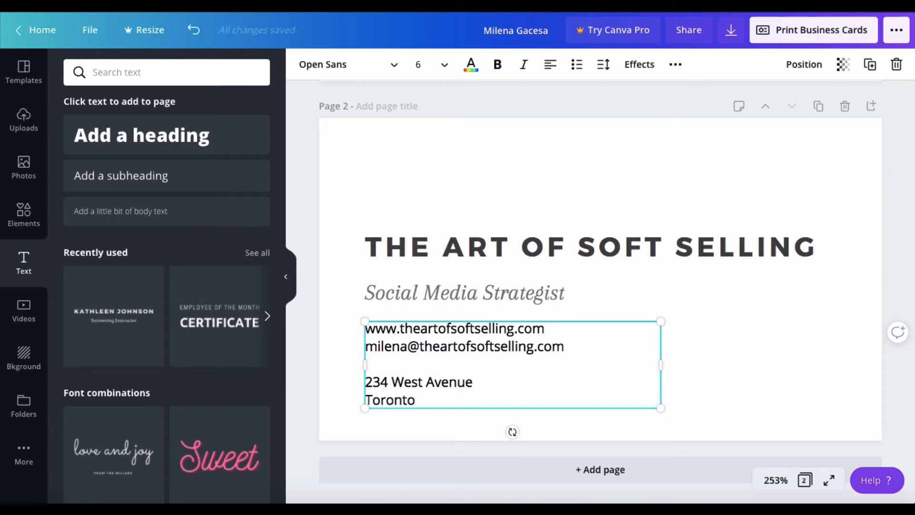
click(707, 181)
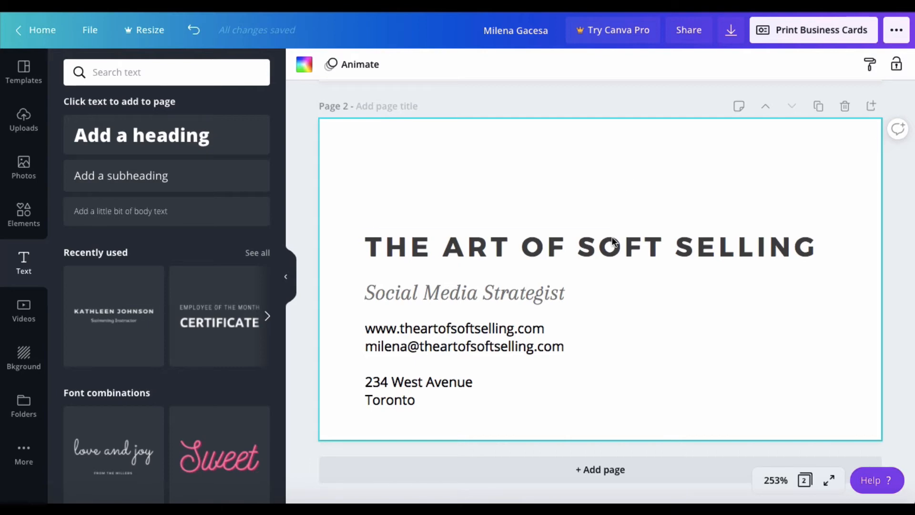
Move the heading group and contact details higher on the card.
drag(610, 243, 609, 226)
drag(528, 347, 521, 334)
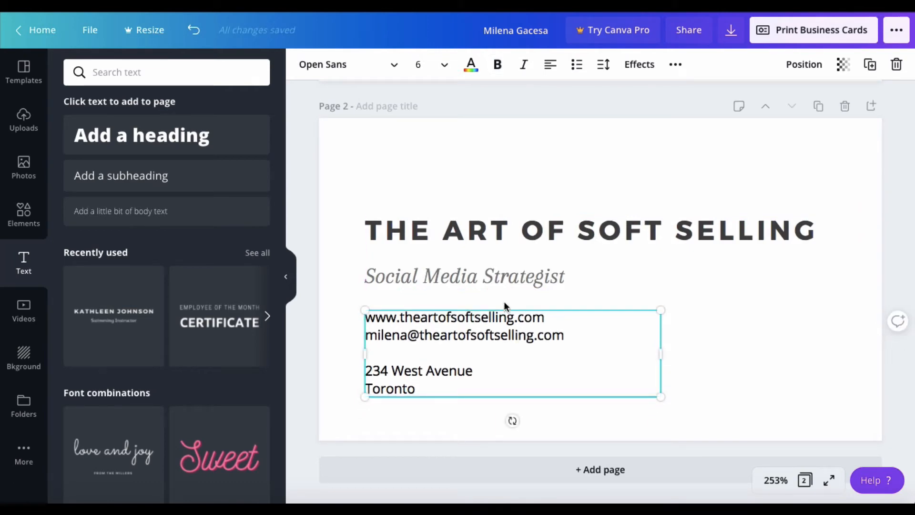
shift+click(490, 288)
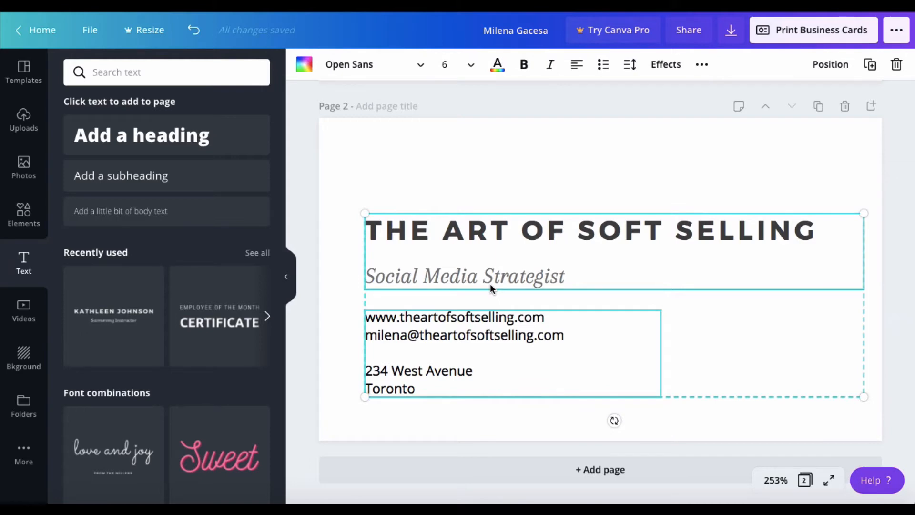
mouse_move(490, 284)
mouse_down()
mouse_move(484, 202)
mouse_move(486, 287)
mouse_move(488, 274)
mouse_move(539, 264)
mouse_move(475, 265)
mouse_move(485, 256)
mouse_move(486, 280)
mouse_up()
click(466, 174)
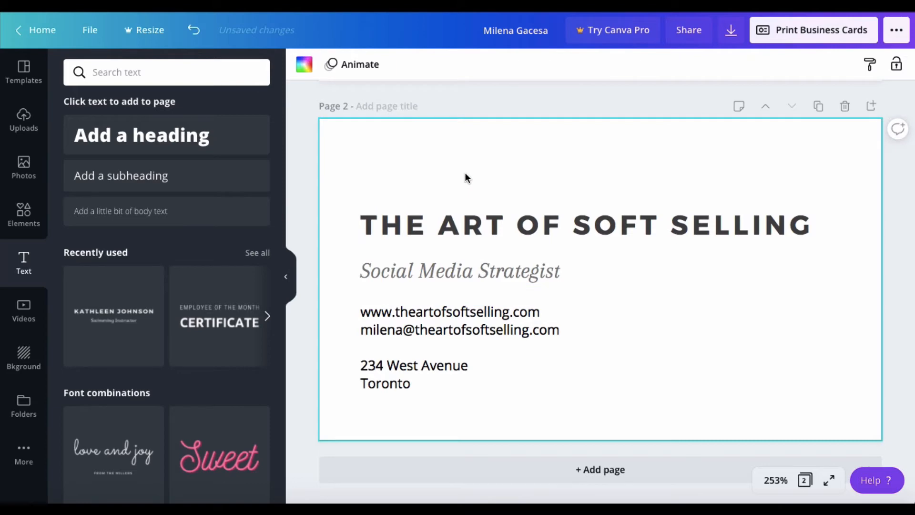
Make the contact details text dark grey to match the title.
click(452, 329)
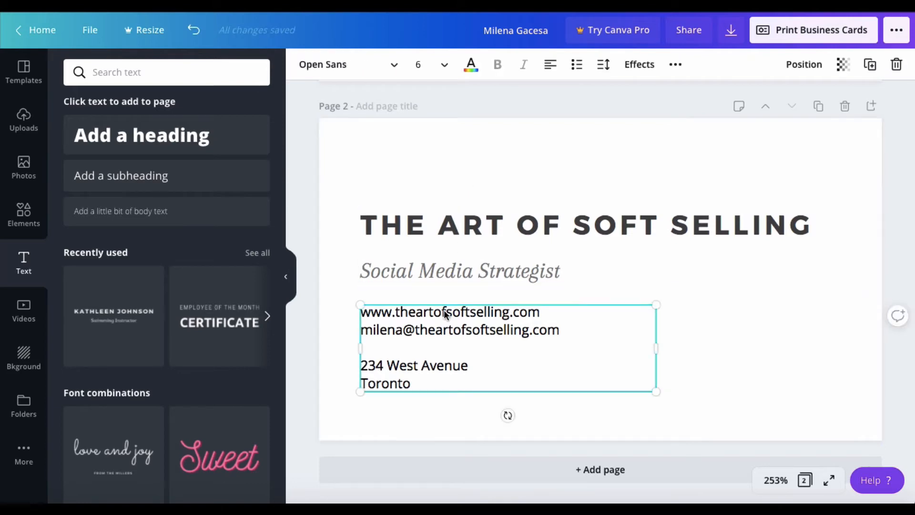
click(471, 65)
click(113, 197)
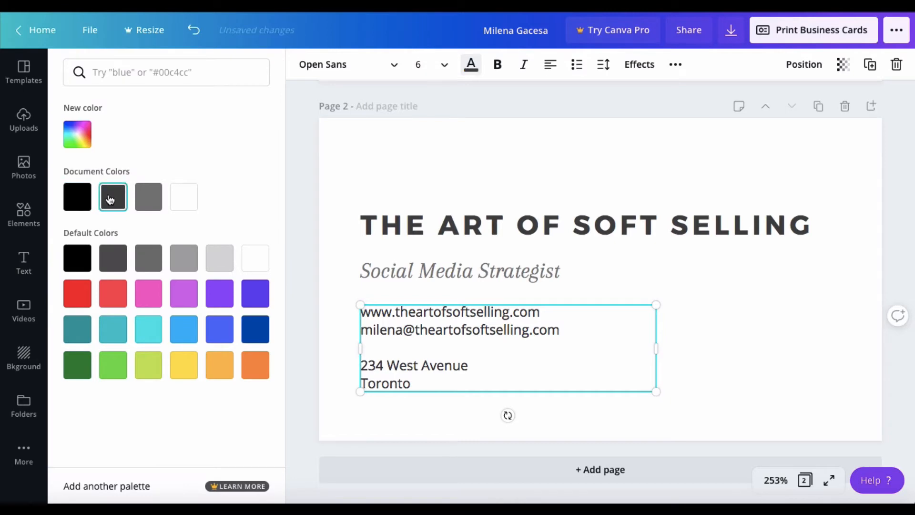
click(739, 327)
click(740, 328)
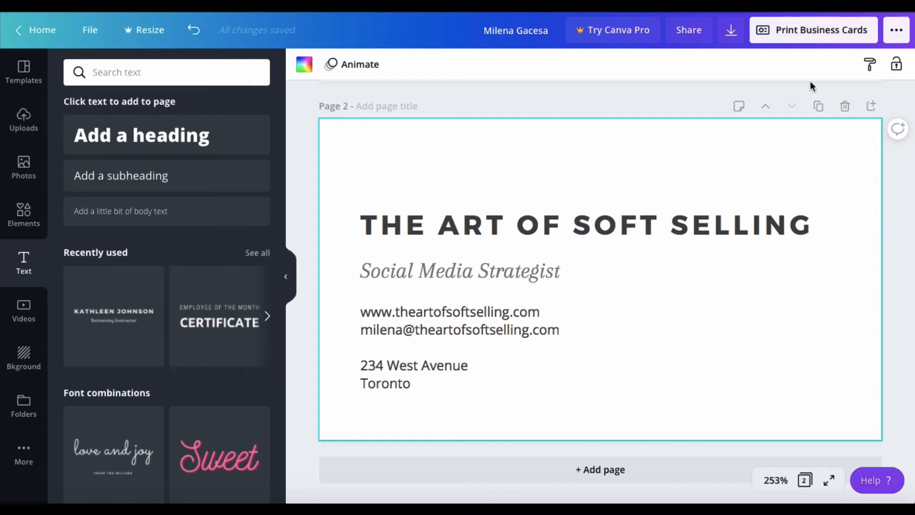
Download Page 2 only as a PDF Print file.
click(732, 33)
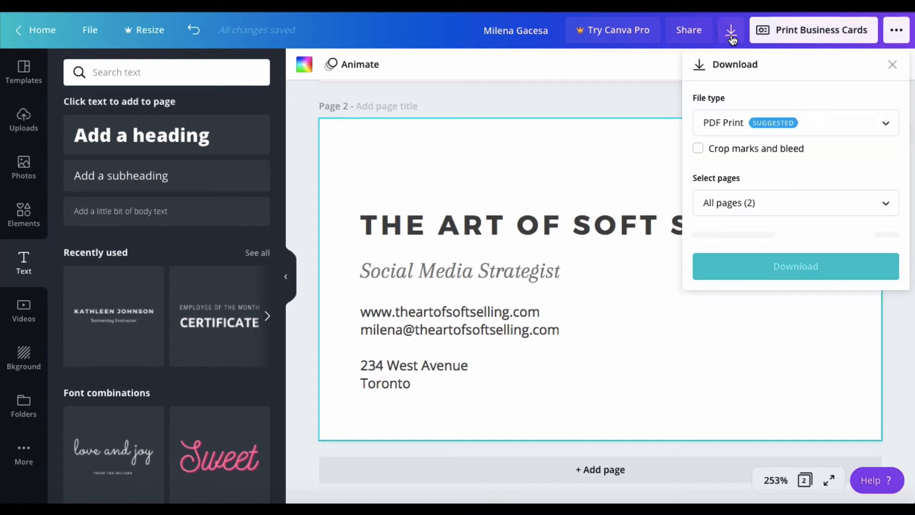
click(833, 133)
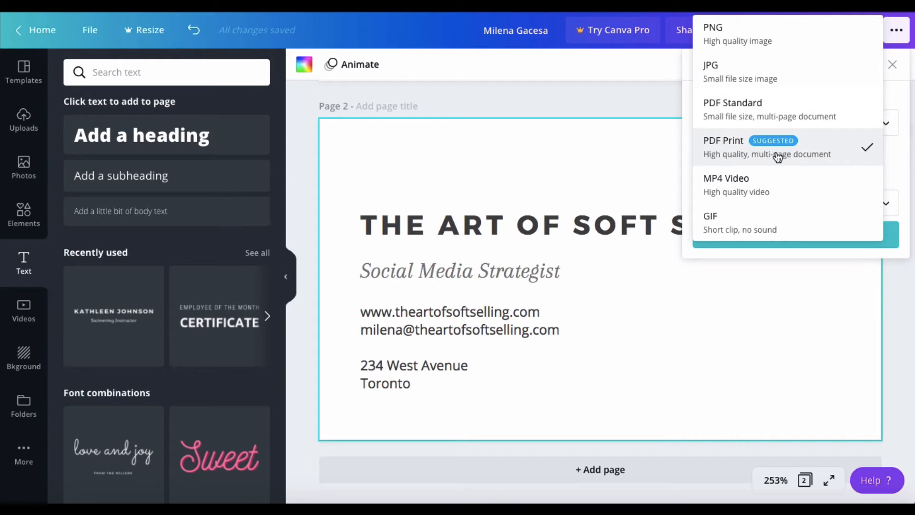
click(816, 154)
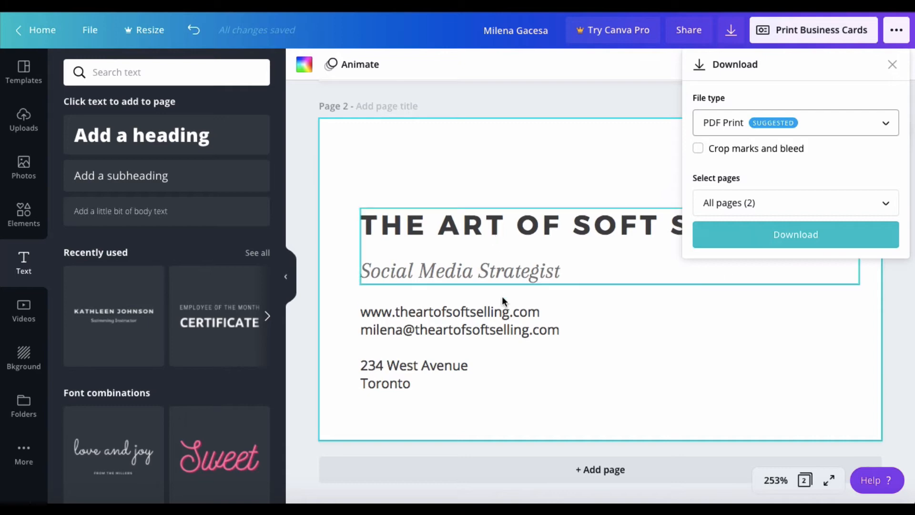
click(747, 204)
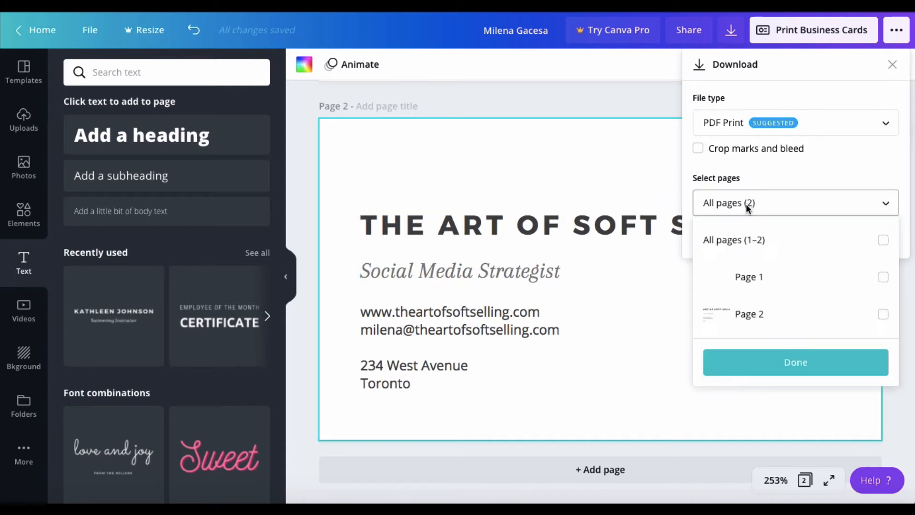
click(783, 325)
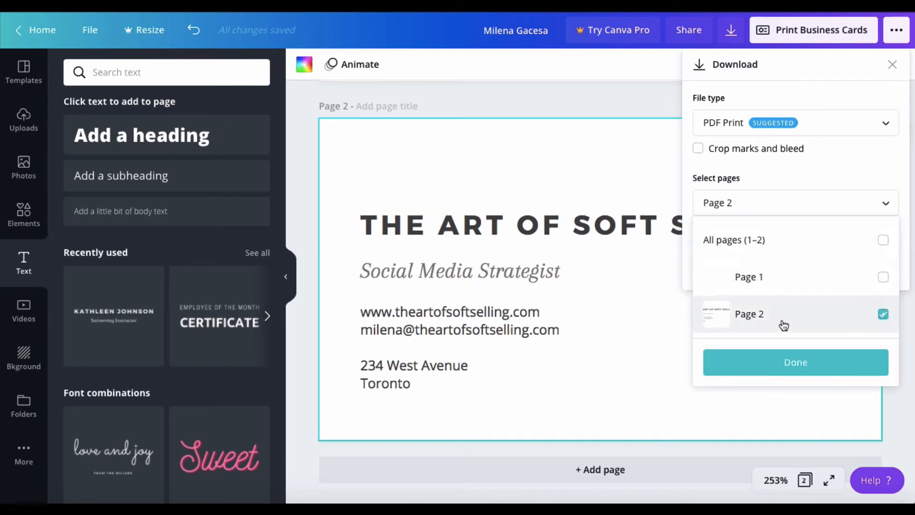
click(787, 359)
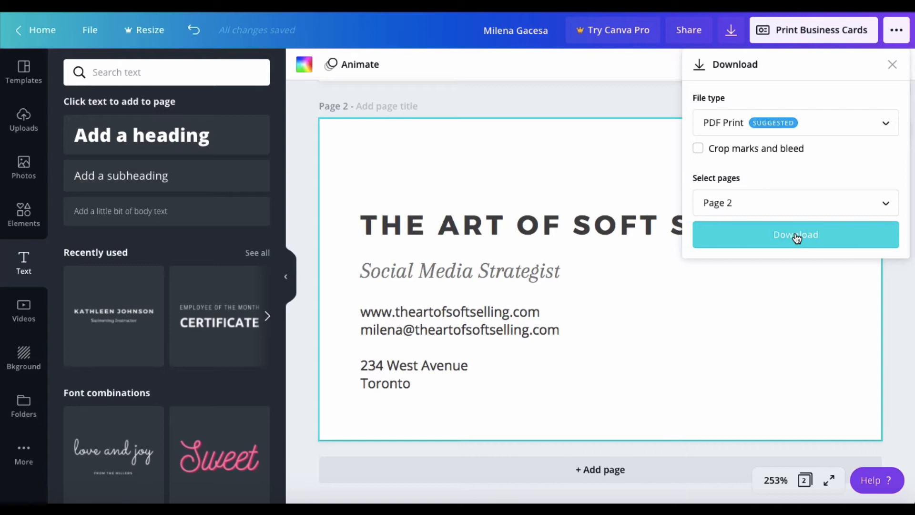
click(24, 82)
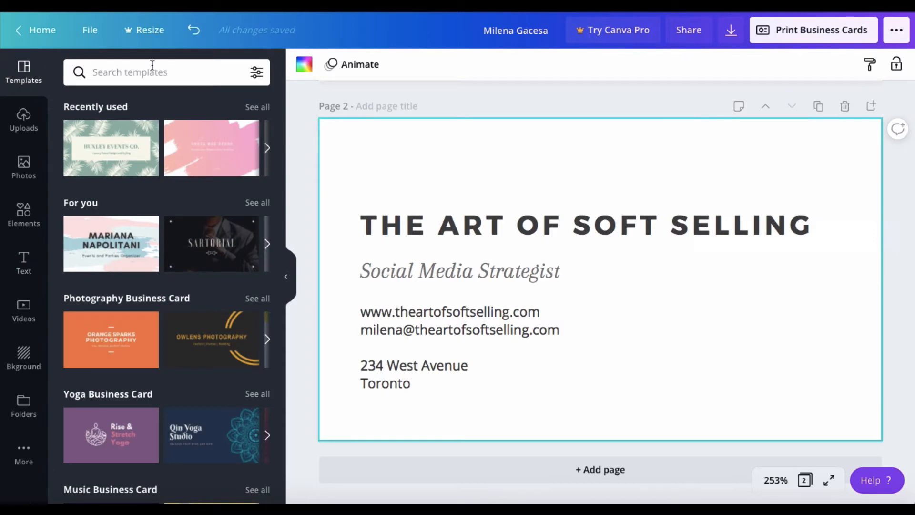
click(846, 108)
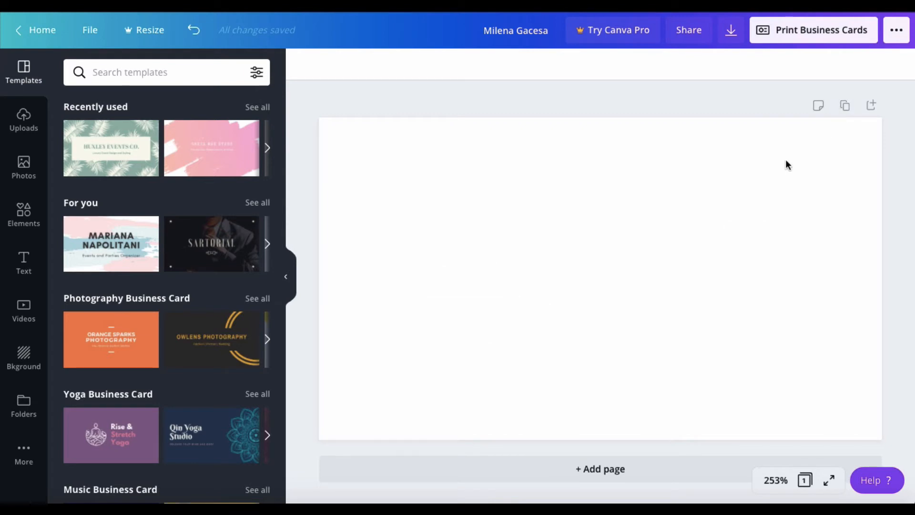
scroll(257, 324, down, 3)
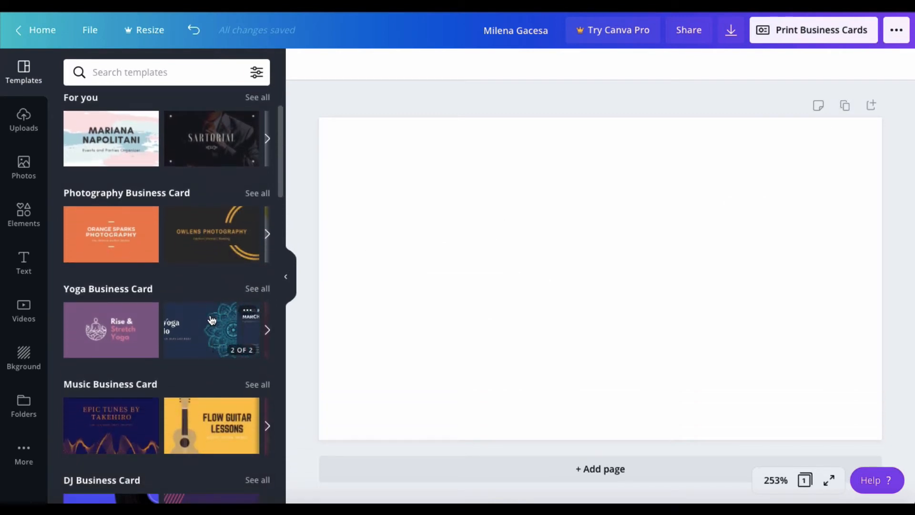
scroll(234, 323, down, 3)
scroll(212, 320, down, 6)
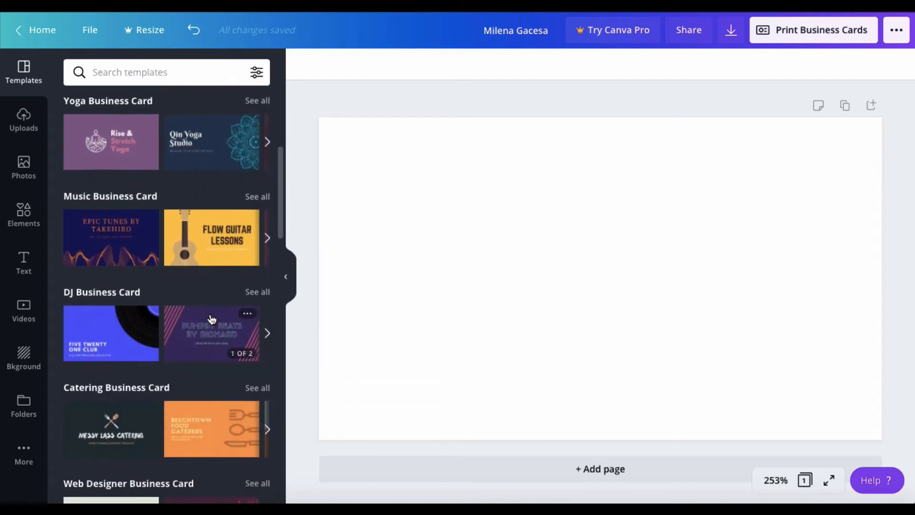
scroll(210, 317, down, 4)
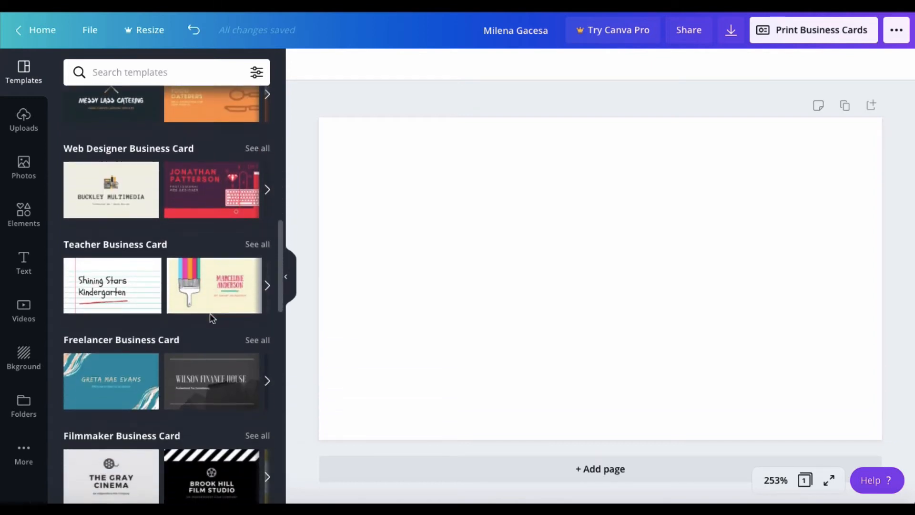
scroll(212, 319, down, 6)
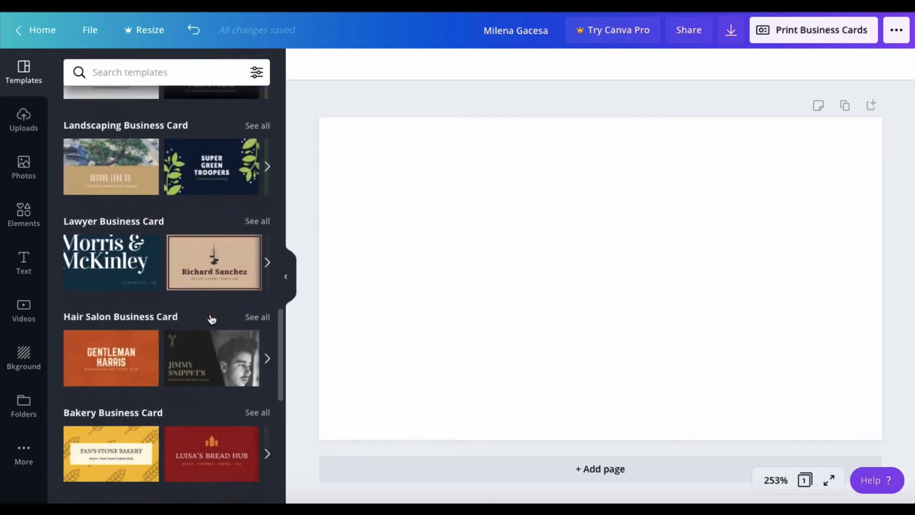
scroll(212, 319, down, 2)
scroll(211, 317, down, 4)
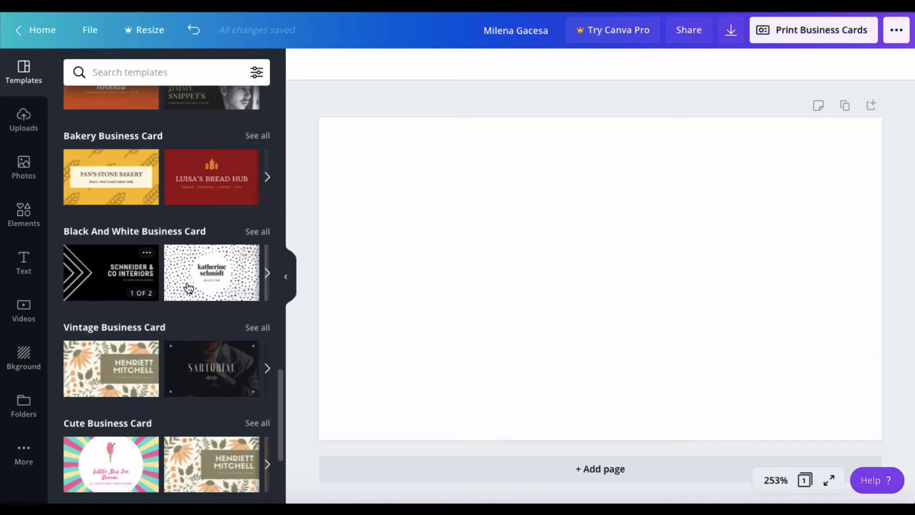
scroll(218, 301, down, 2)
scroll(218, 302, down, 5)
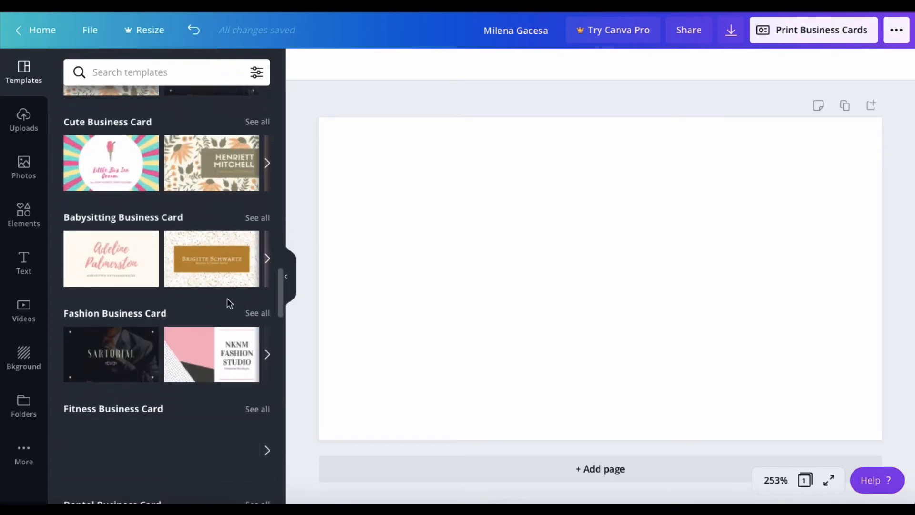
scroll(227, 301, down, 2)
scroll(229, 304, down, 6)
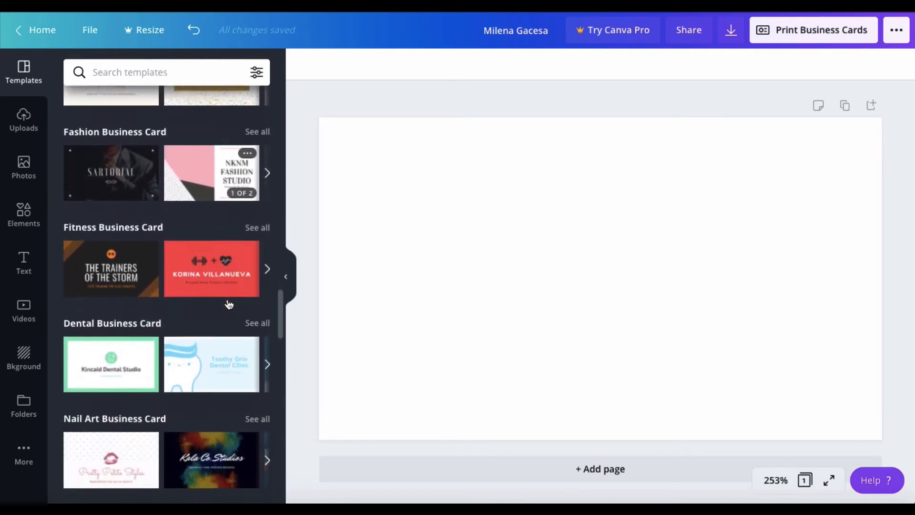
scroll(229, 304, down, 5)
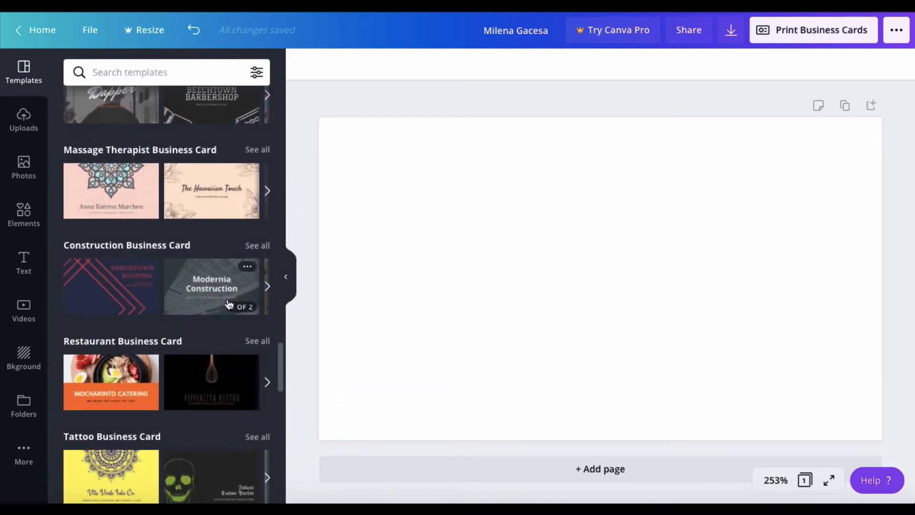
scroll(228, 304, down, 6)
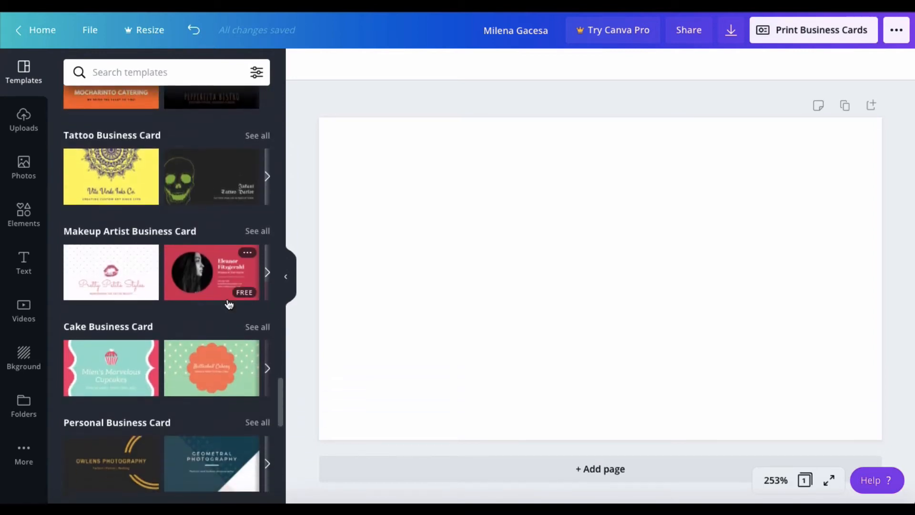
scroll(229, 304, up, 20)
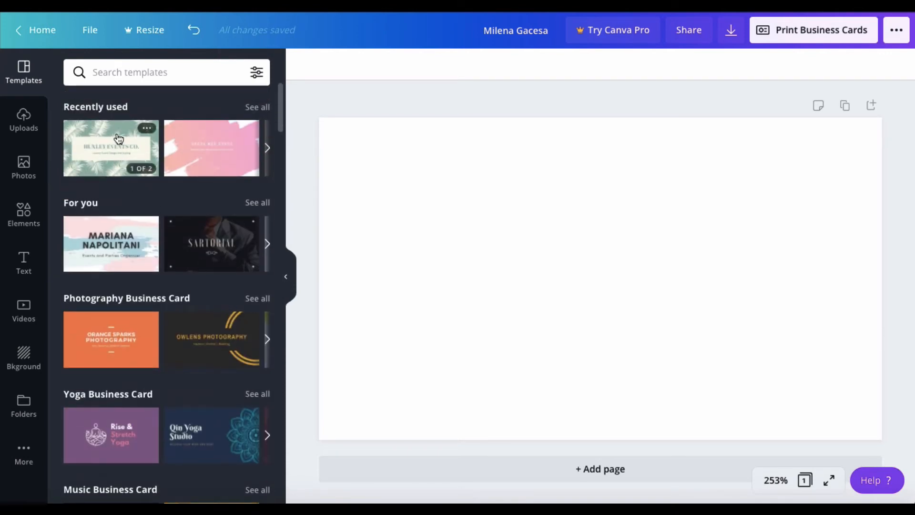
Apply the Mint Green Palm Leaves front design, then add page 2 with the cream back design.
click(115, 138)
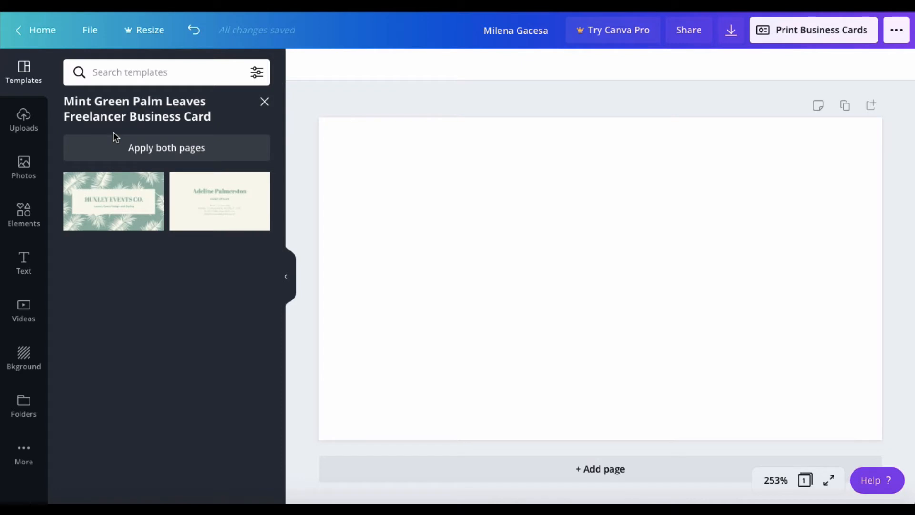
click(136, 197)
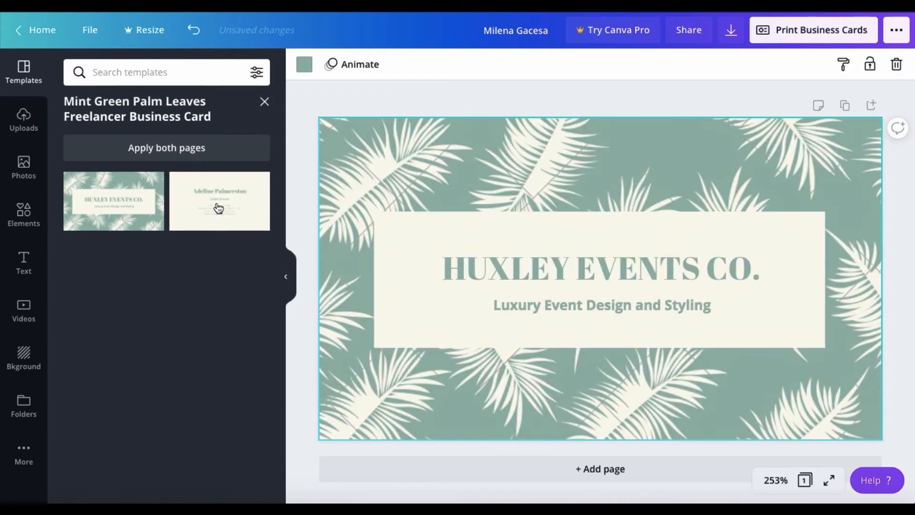
click(218, 208)
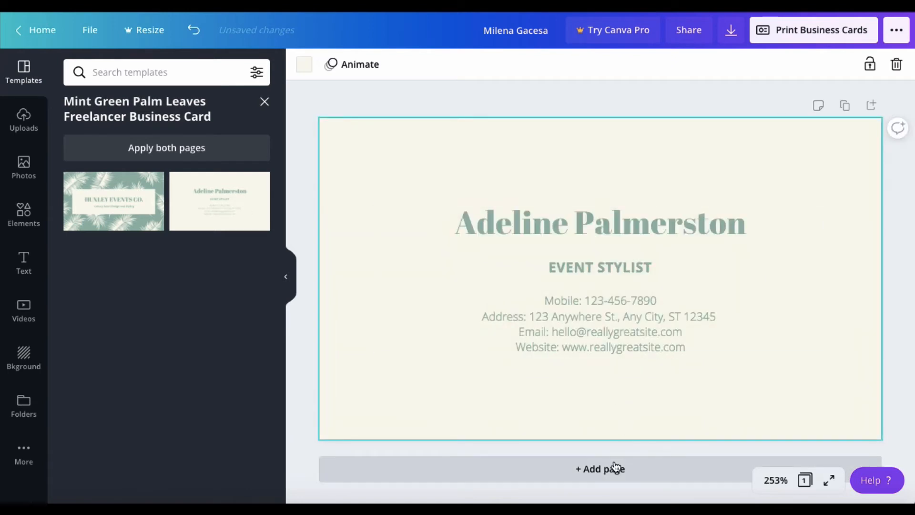
click(108, 194)
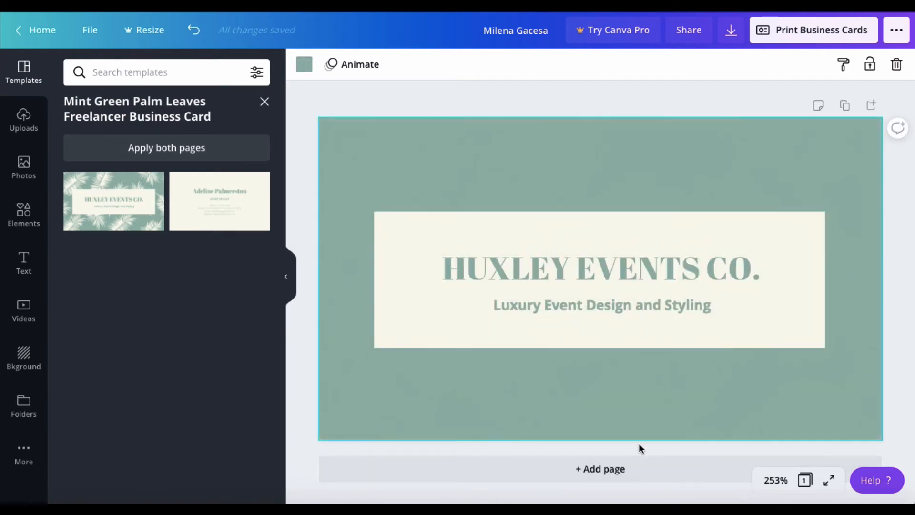
click(626, 472)
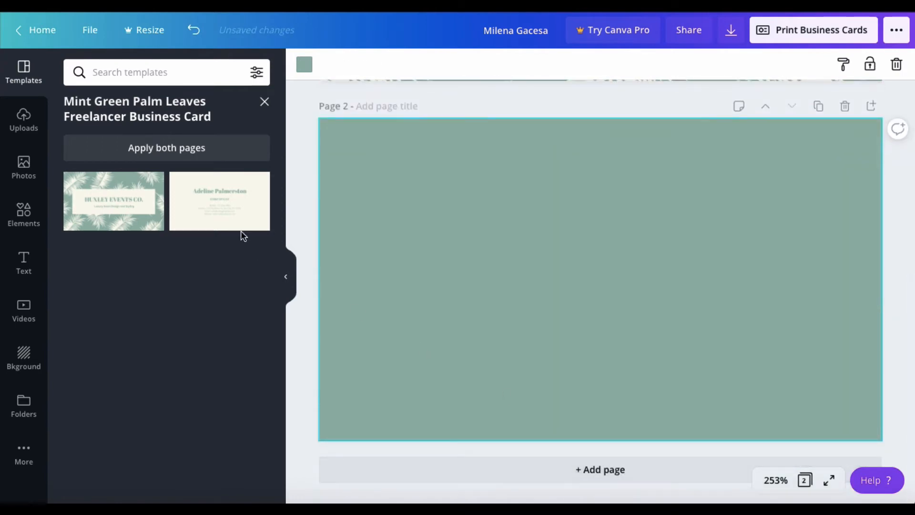
click(234, 211)
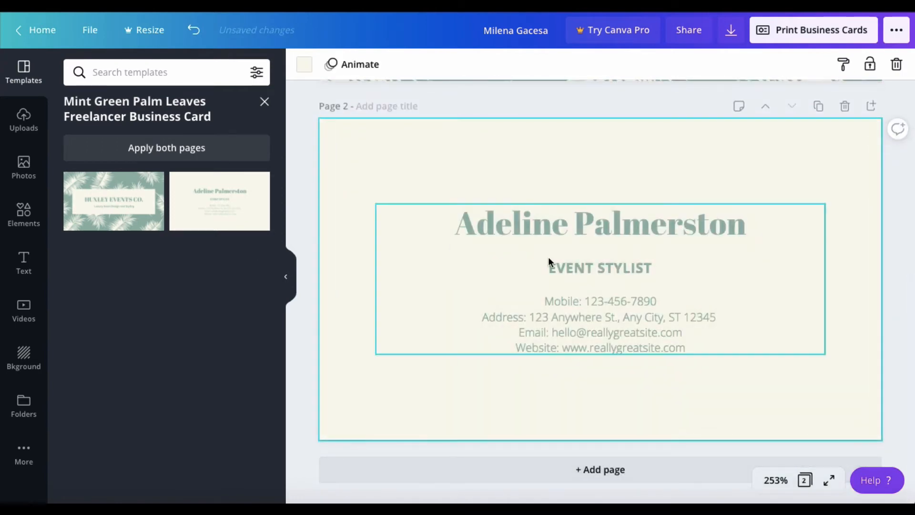
Review both pages, then delete page 2 so the card is a single page.
scroll(558, 258, up, 8)
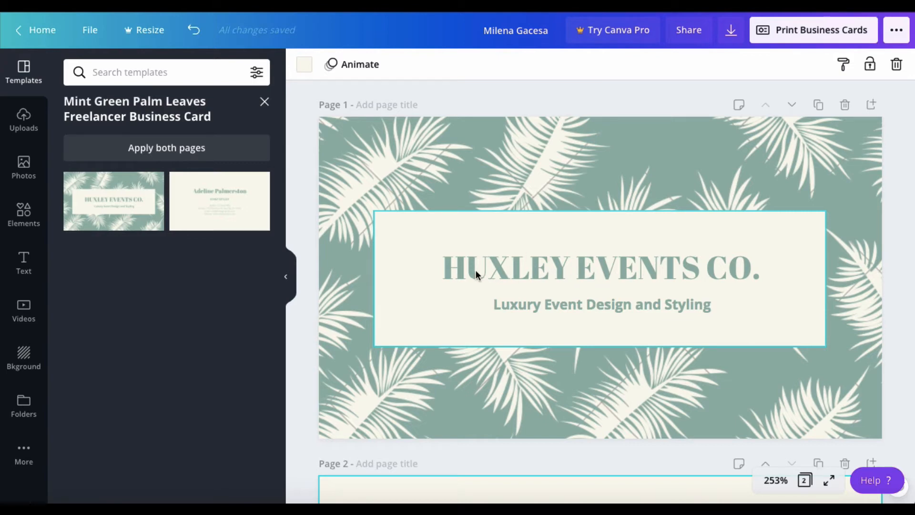
scroll(662, 285, down, 5)
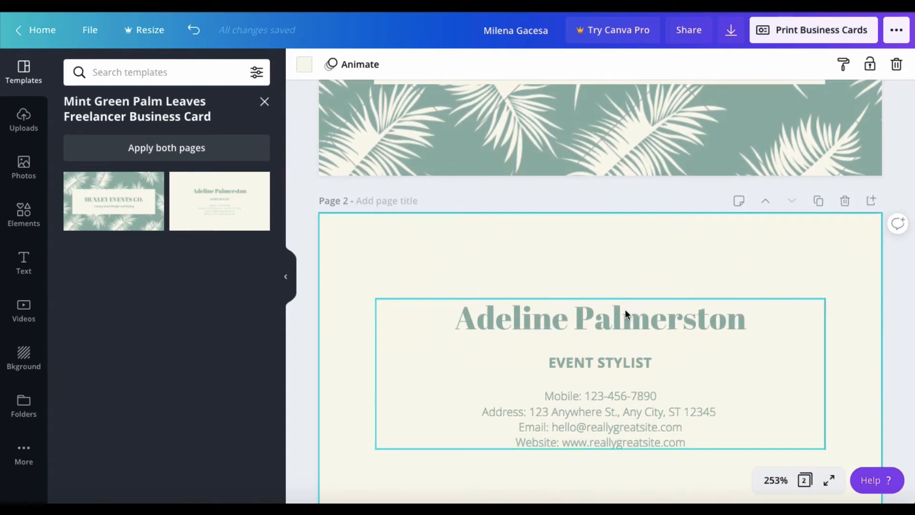
scroll(625, 309, up, 5)
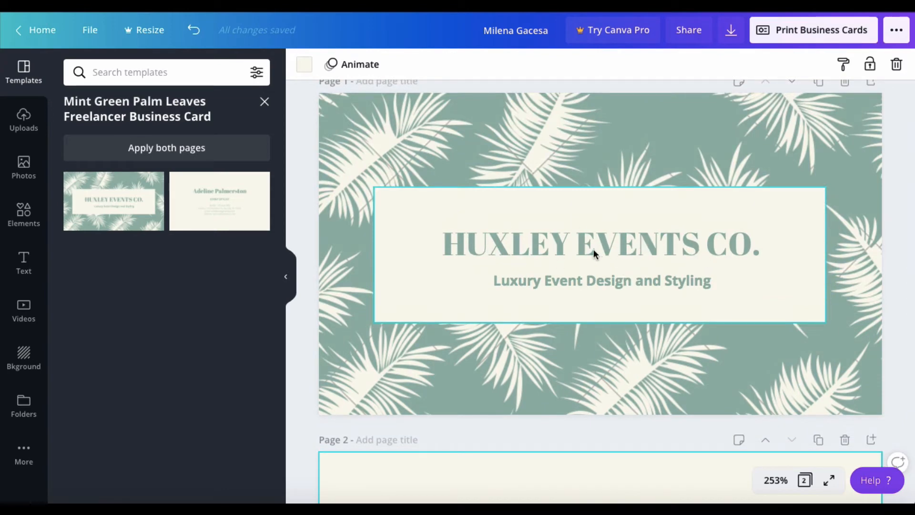
scroll(595, 251, down, 2)
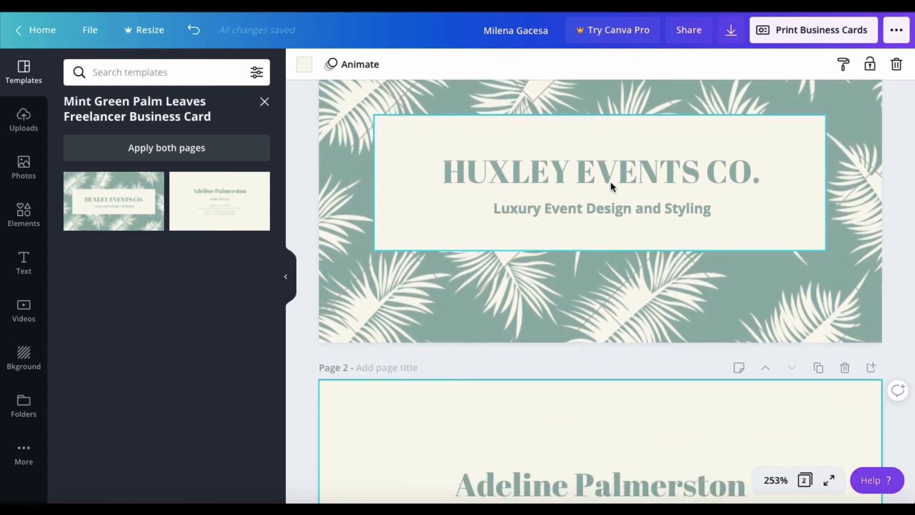
scroll(602, 181, down, 2)
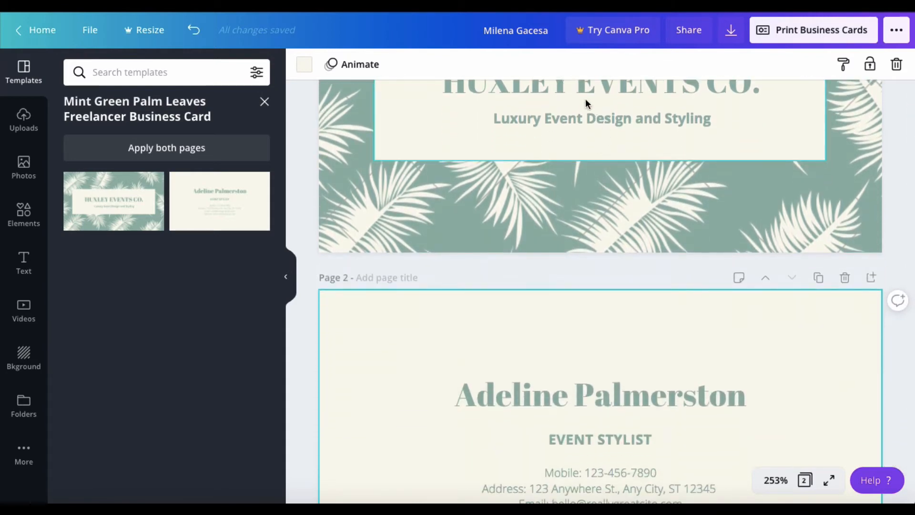
scroll(568, 219, up, 1)
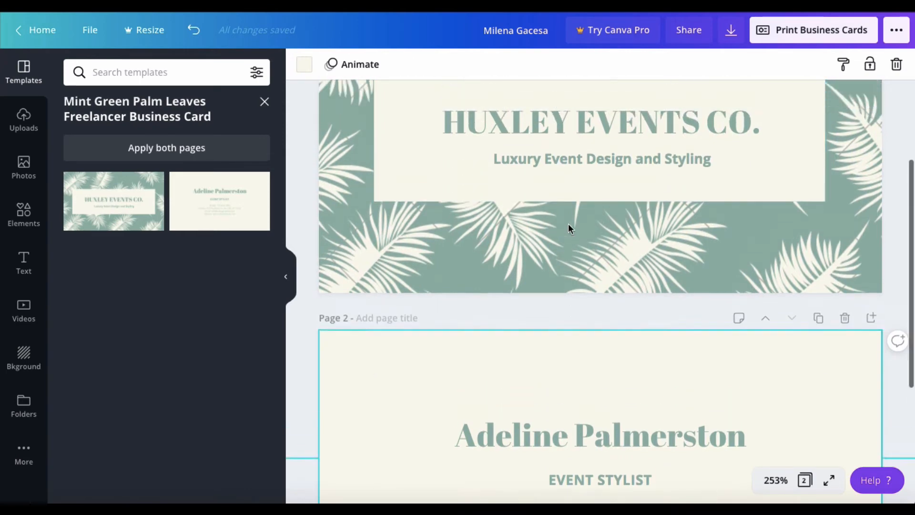
scroll(568, 227, up, 3)
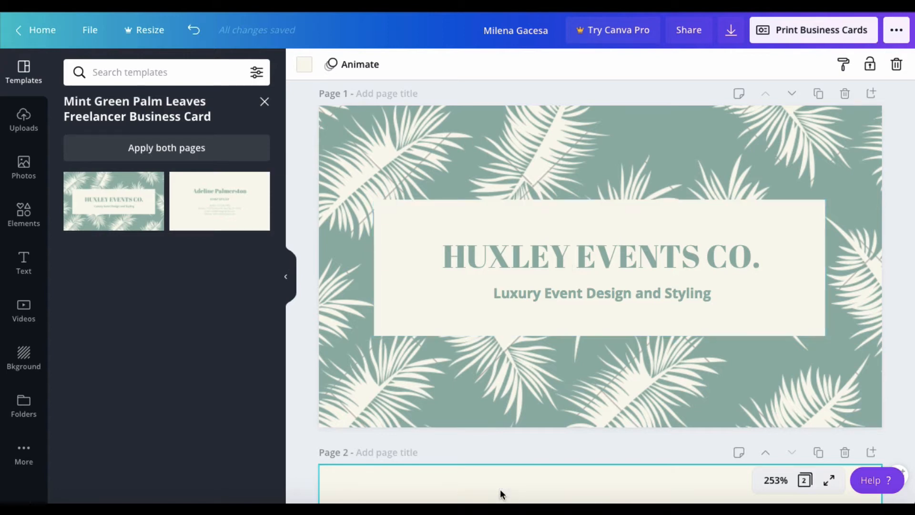
scroll(501, 424, down, 5)
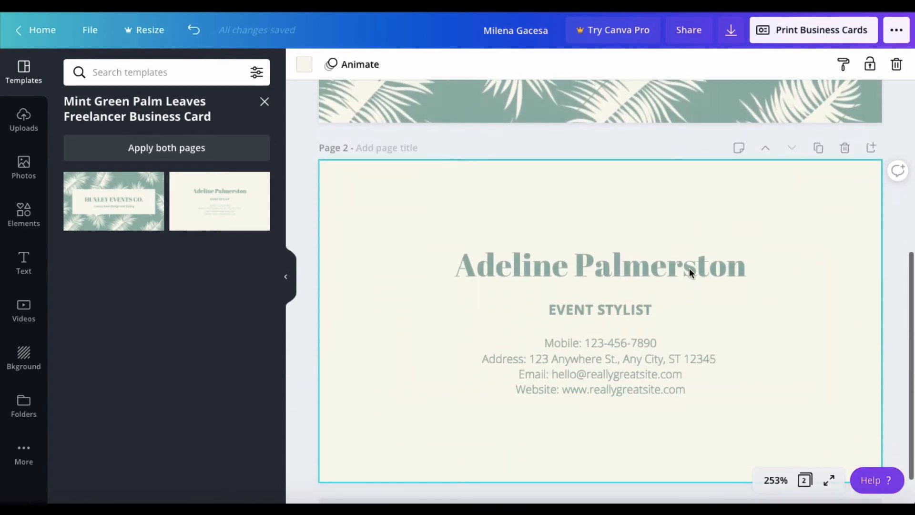
click(845, 148)
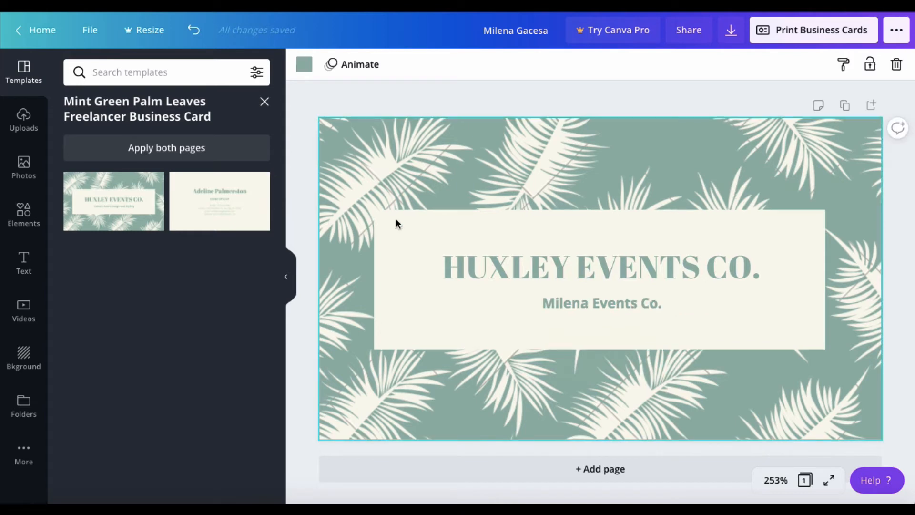
click(529, 266)
Replace HUXLEY in the title with the owner's first name, then switch to the cream EVENT STYLIST design.
click(526, 268)
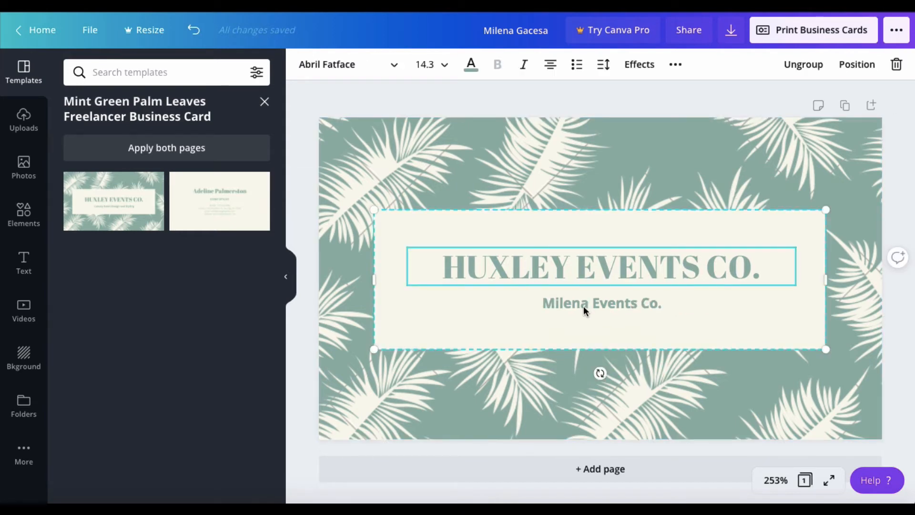
key(Right)
key(Right)
key(shift+Left)
key(shift+Left)
key(shift+Left)
key(shift+Left)
key(shift+Left)
key(shift+Left)
text(MILENA)
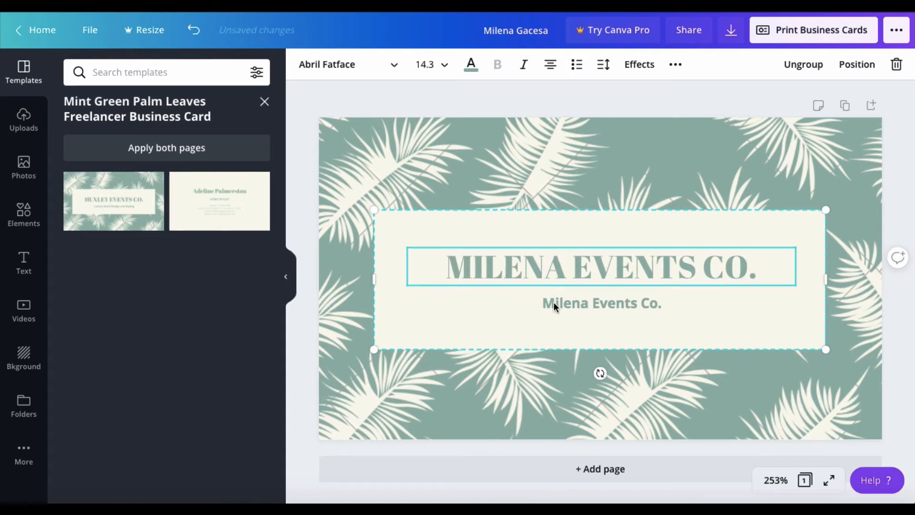
key(Return)
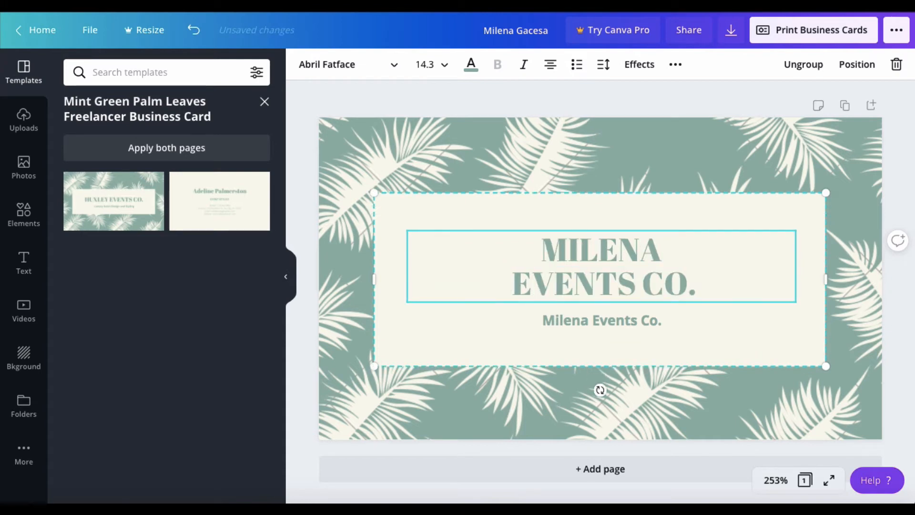
key(BackSpace)
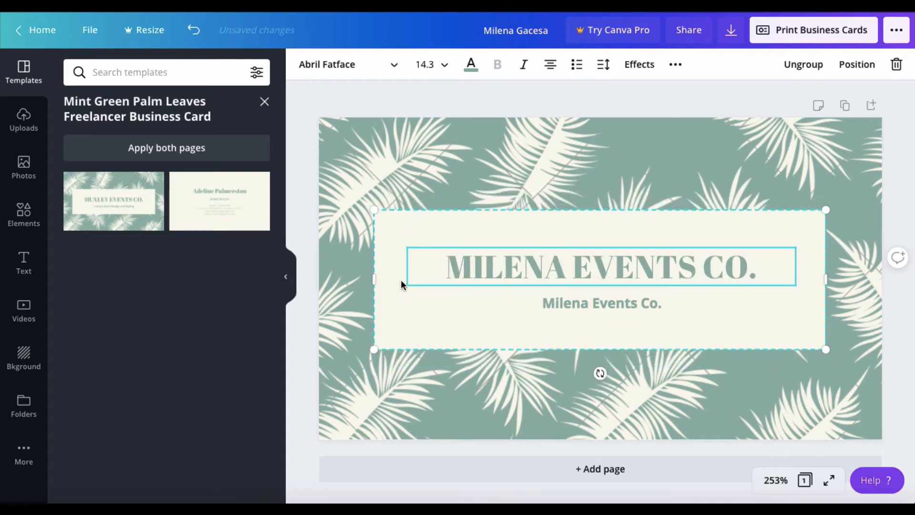
click(243, 218)
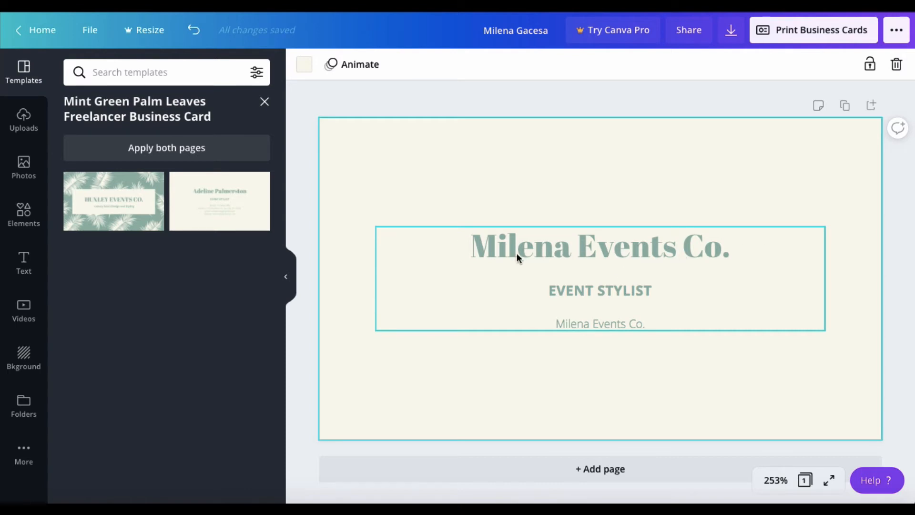
Retitle the cream page 'Social Media', then return to the palm-leaf front layout.
click(97, 212)
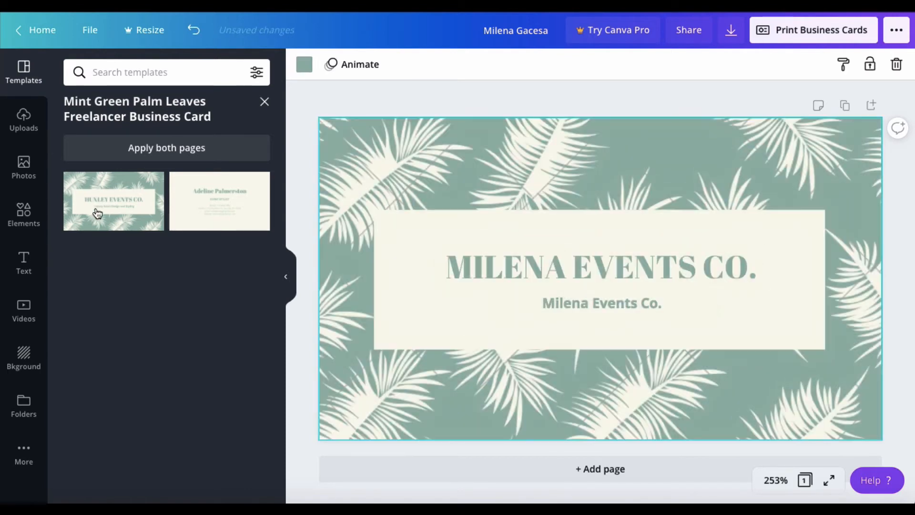
click(197, 208)
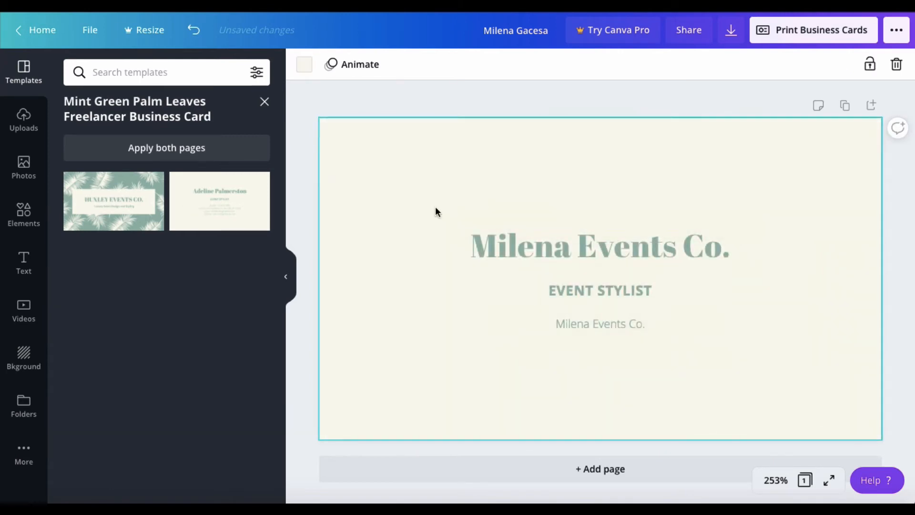
click(602, 248)
click(602, 247)
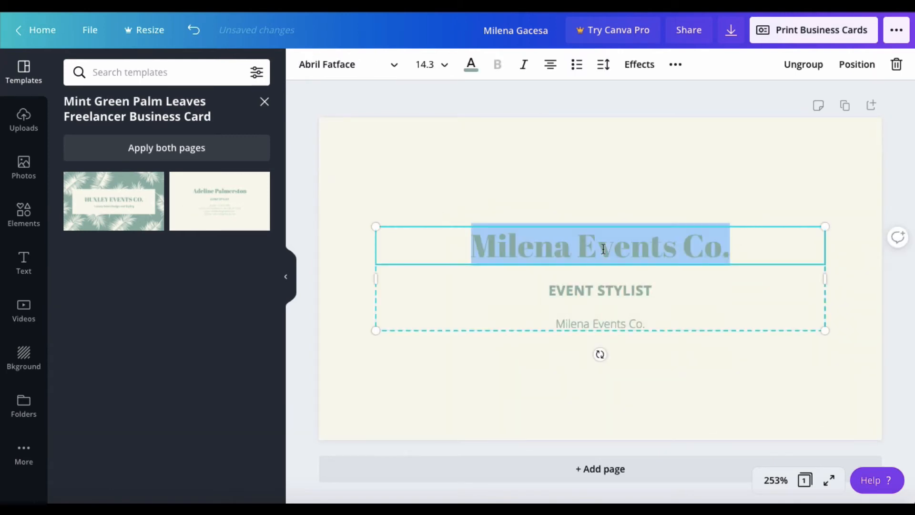
text(Social)
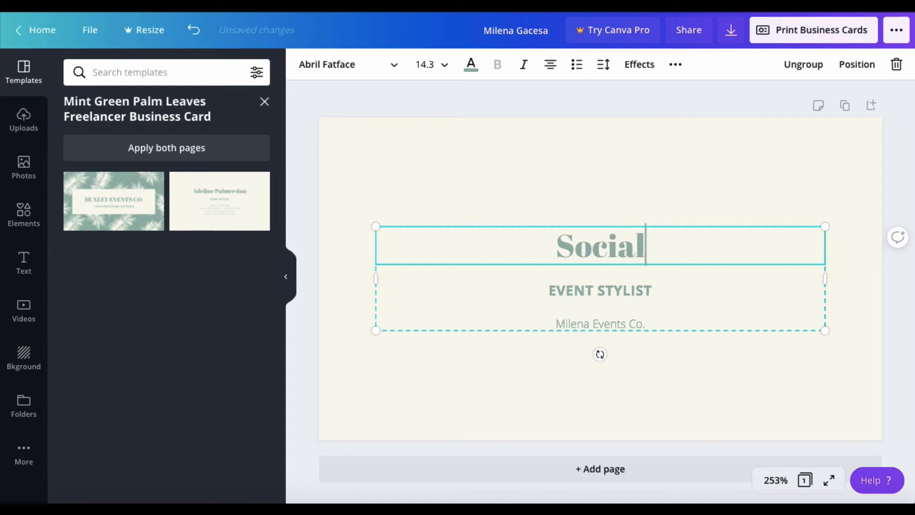
text( Media)
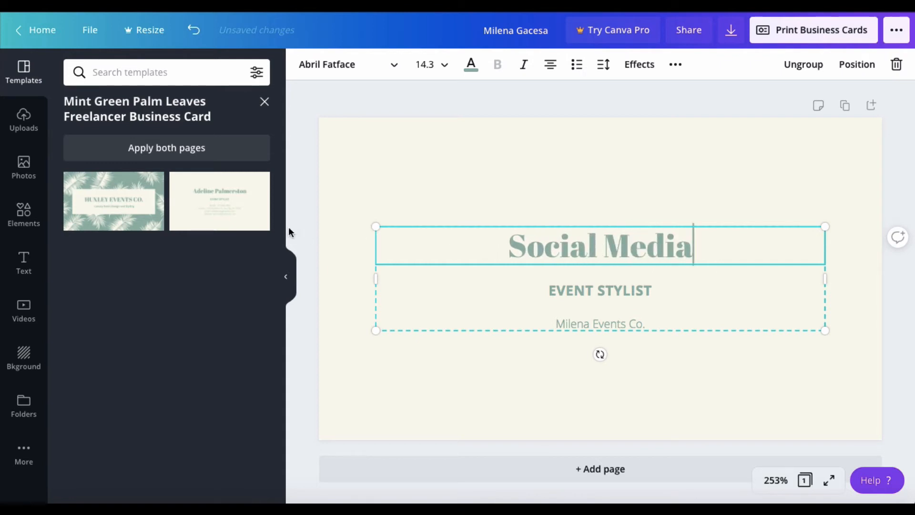
click(131, 212)
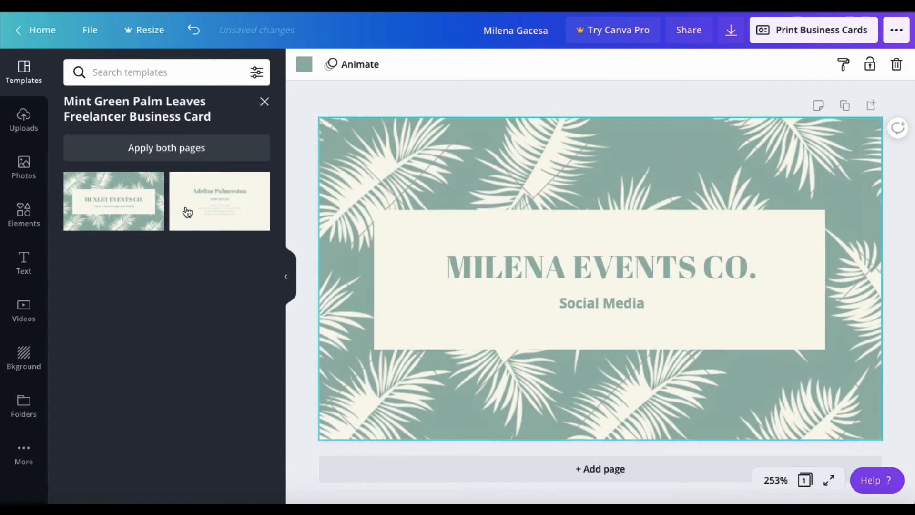
click(220, 211)
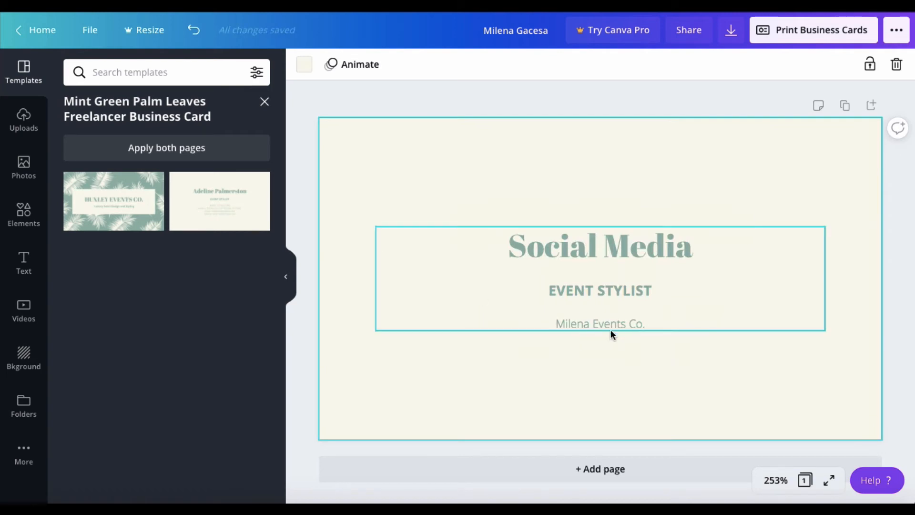
click(136, 205)
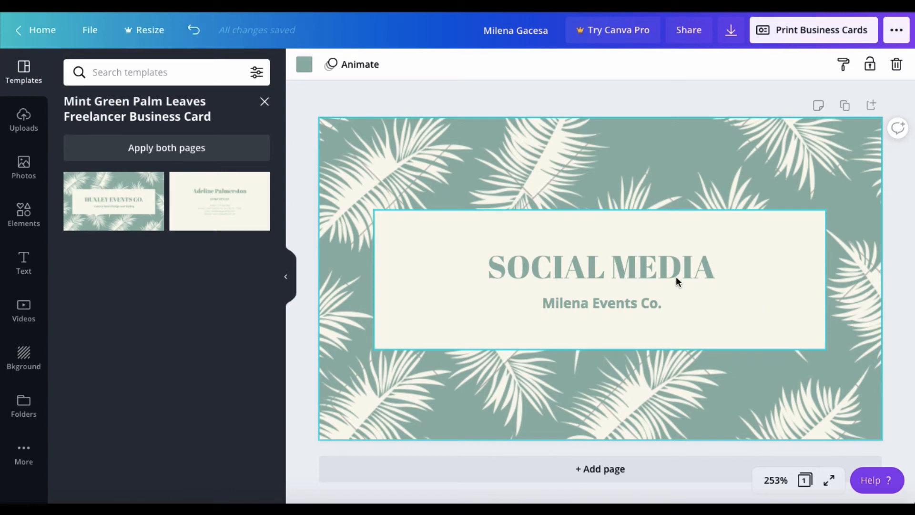
Retype the SOCIAL MEDIA heading as the owner's first name followed by EVENTS.
click(622, 267)
click(622, 267)
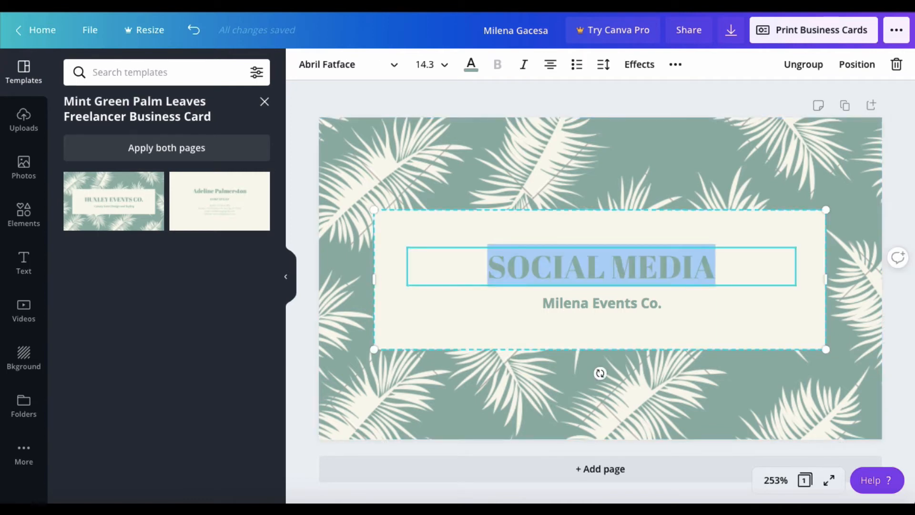
text(MILENA EVENTS)
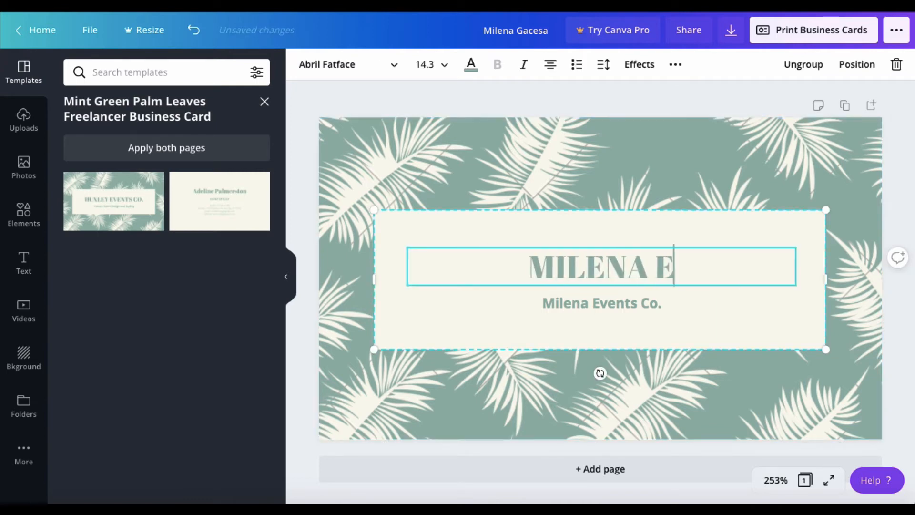
Replace the subtitle line with 'Social Media'.
click(601, 304)
double_click(602, 304)
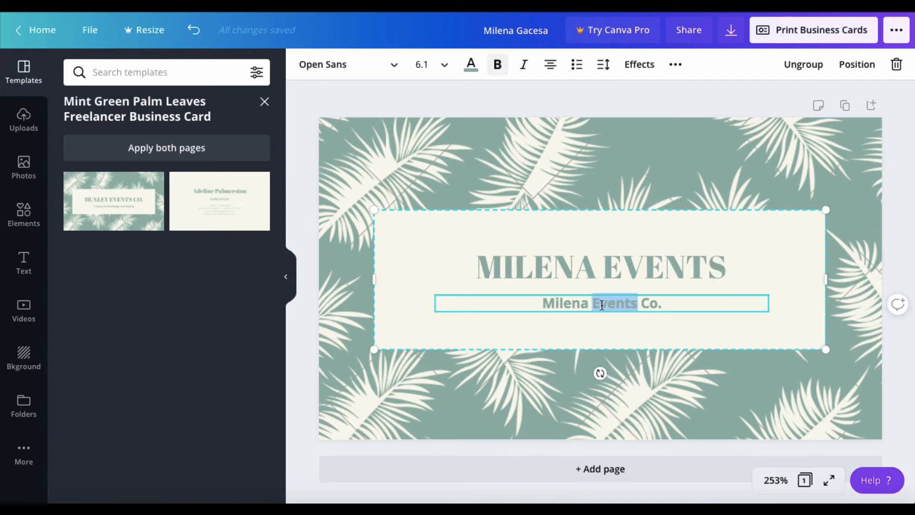
triple_click(602, 304)
text(So)
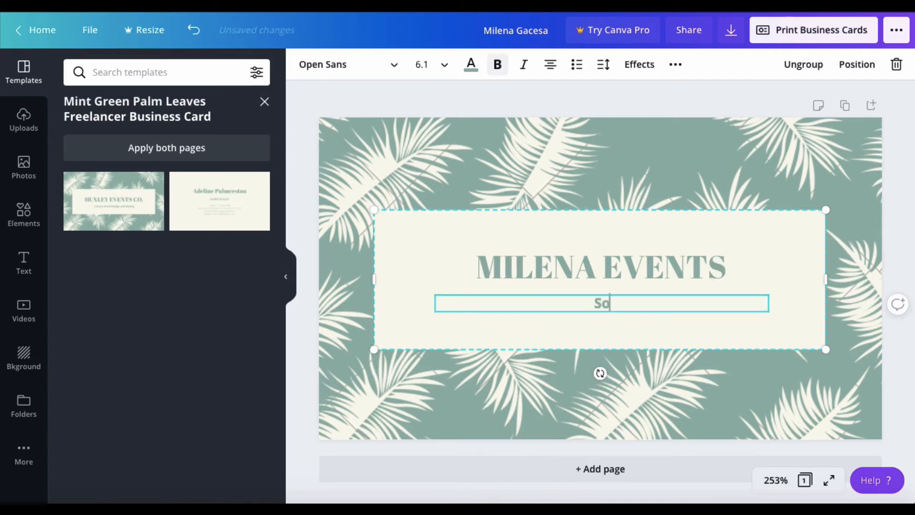
text(cial Media)
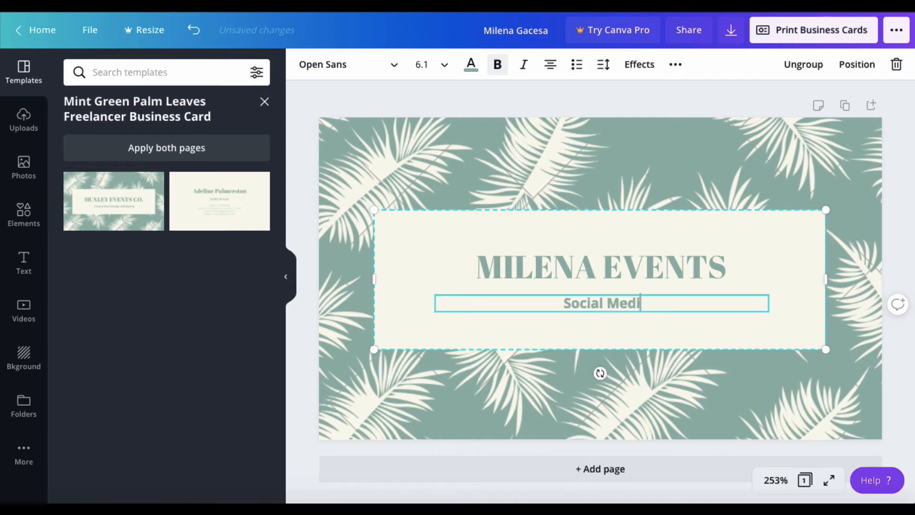
click(691, 280)
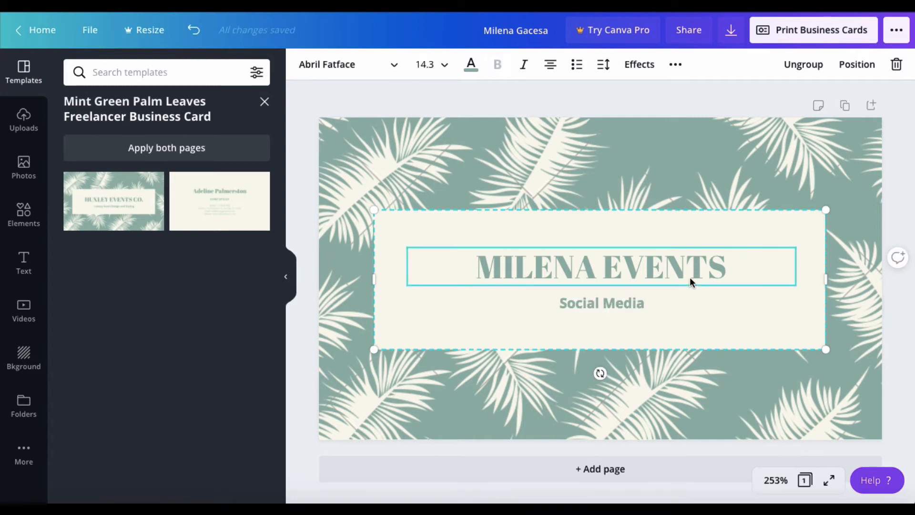
click(745, 199)
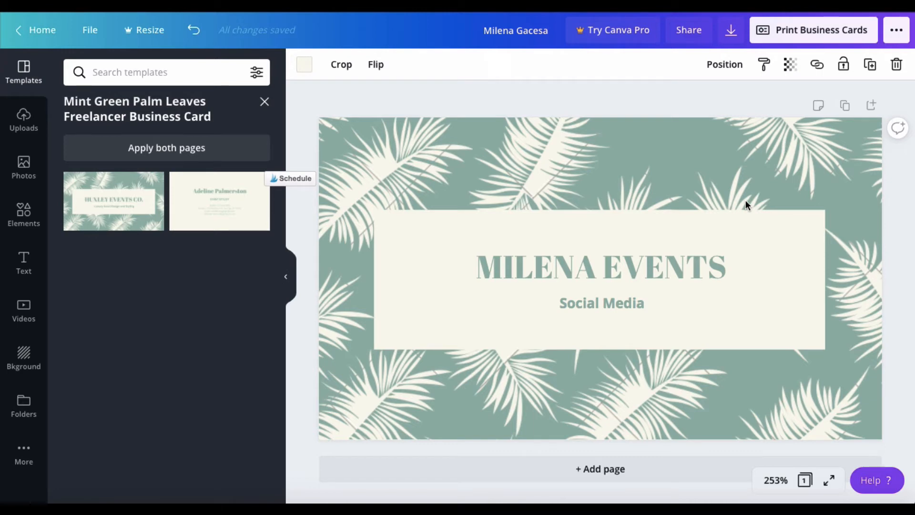
click(730, 30)
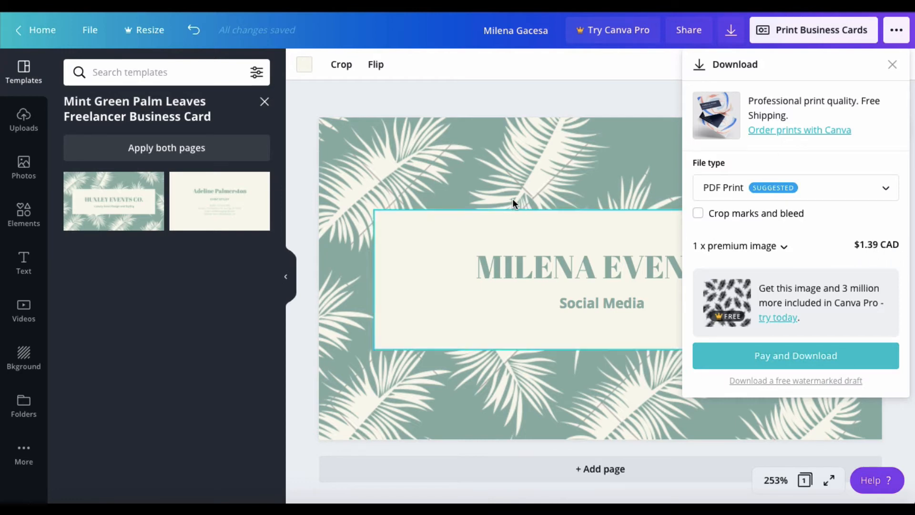
click(507, 179)
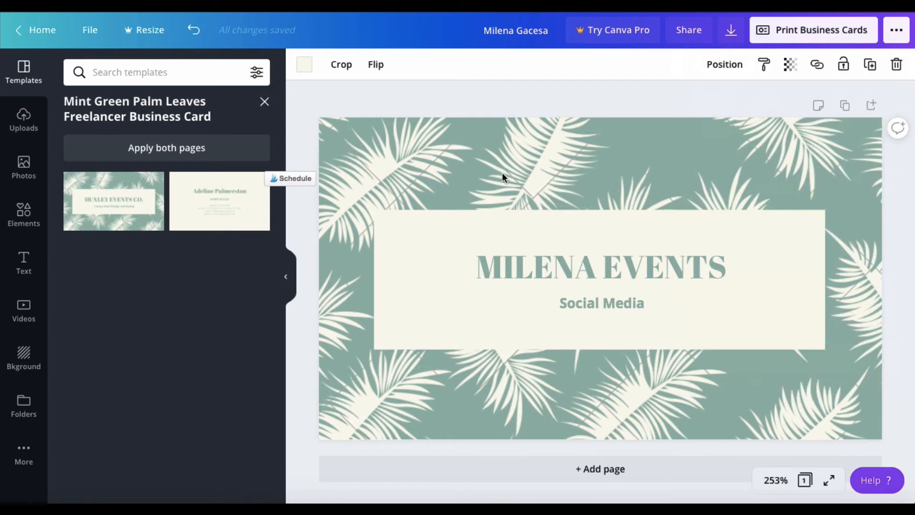
click(510, 226)
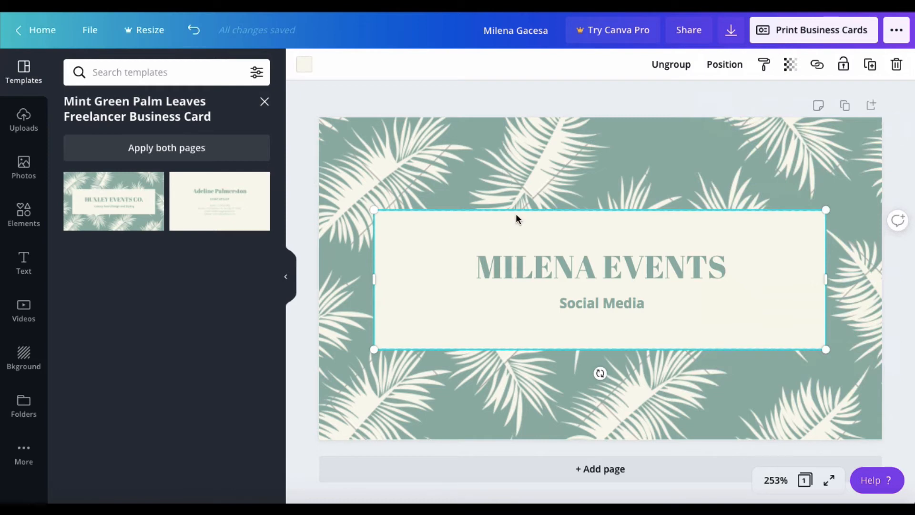
click(508, 177)
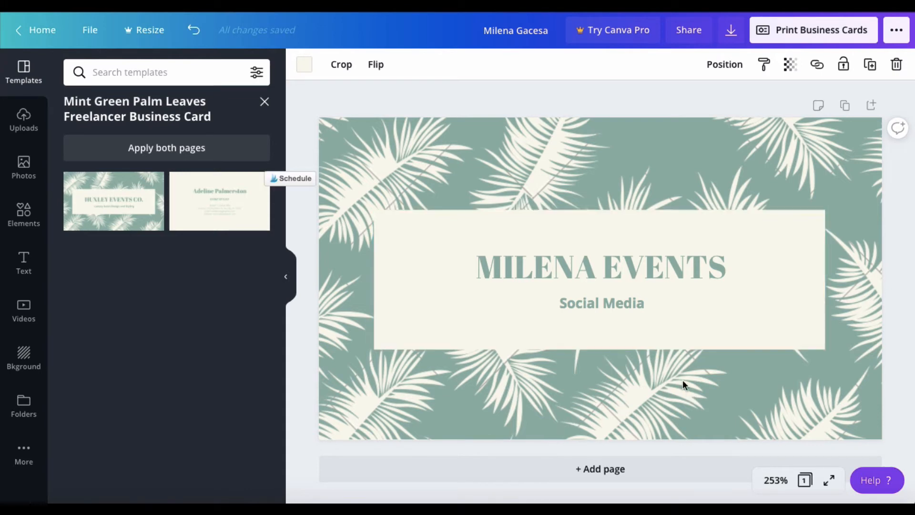
Switch to the cream page and back to the palm-leaf layout, then open Download (PDF Print).
click(243, 212)
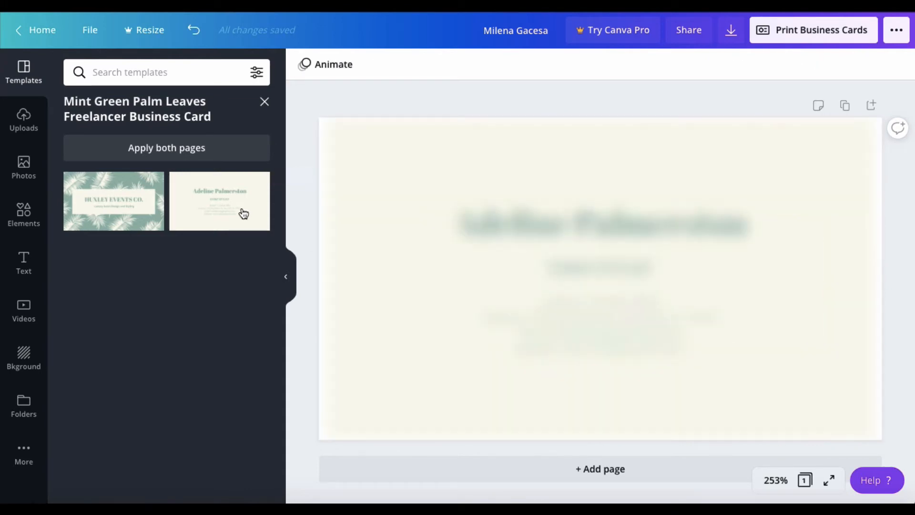
click(120, 217)
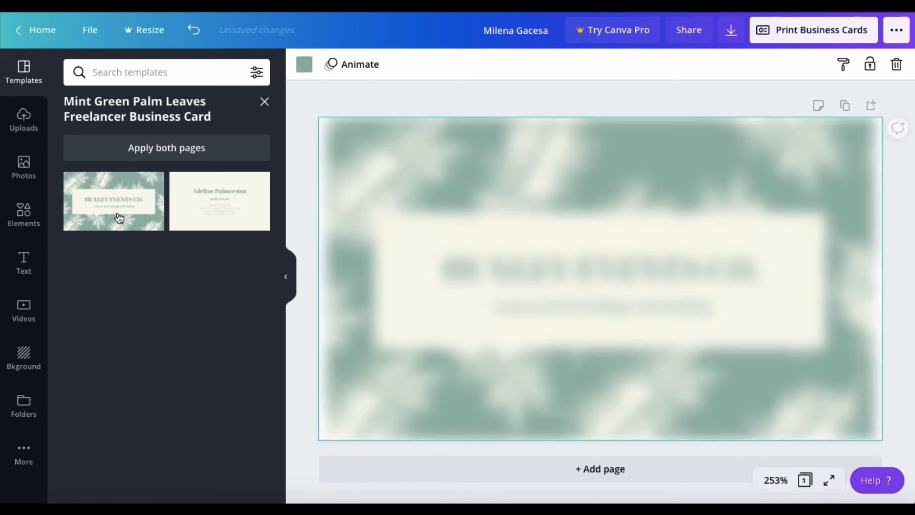
click(731, 32)
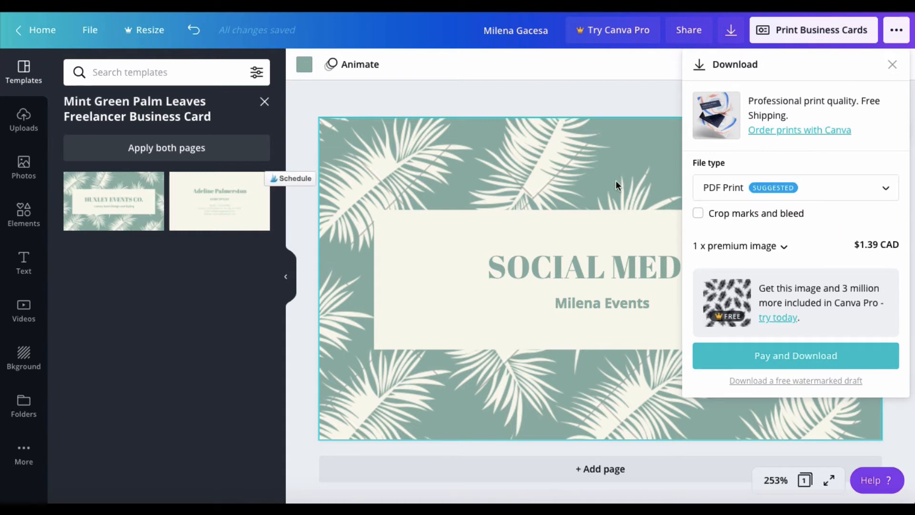
Set the download file type to PNG and close the download options.
click(858, 192)
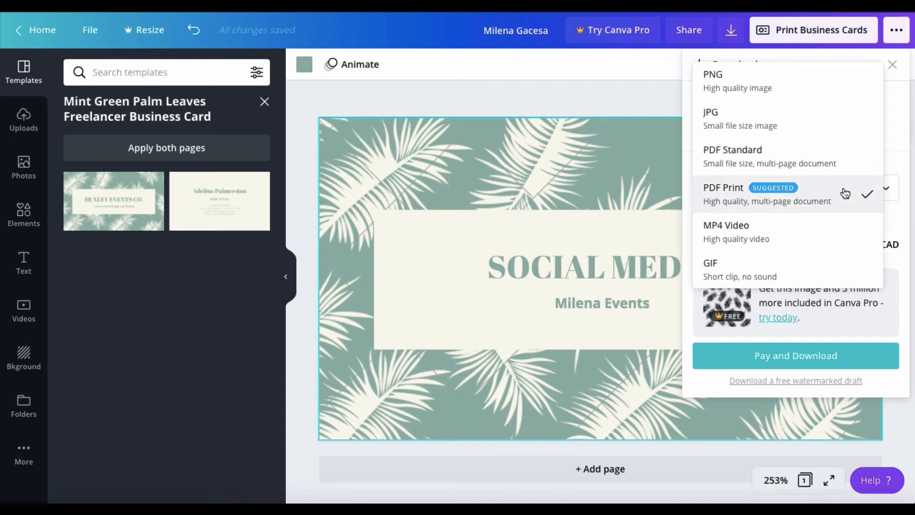
click(808, 91)
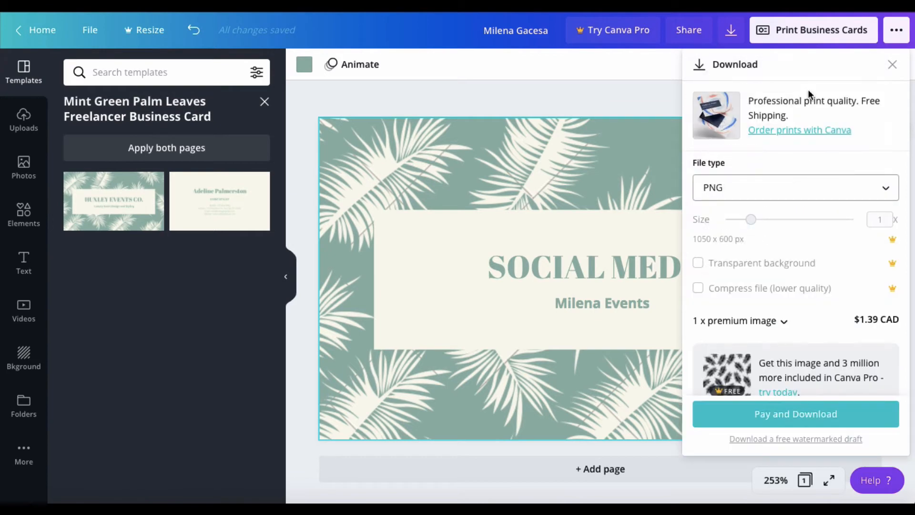
click(609, 101)
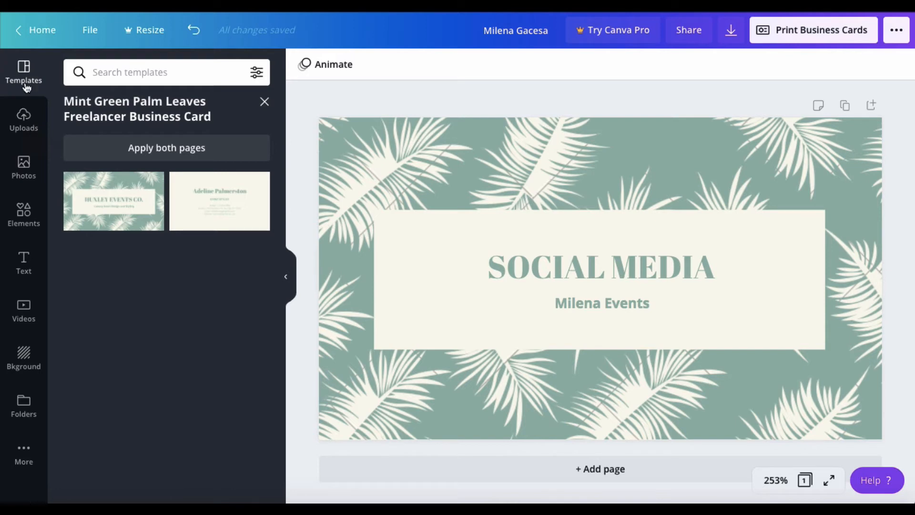
Open the Pink Minimalist Watercolor Writer template pages and delete the palm-leaf background image.
click(265, 103)
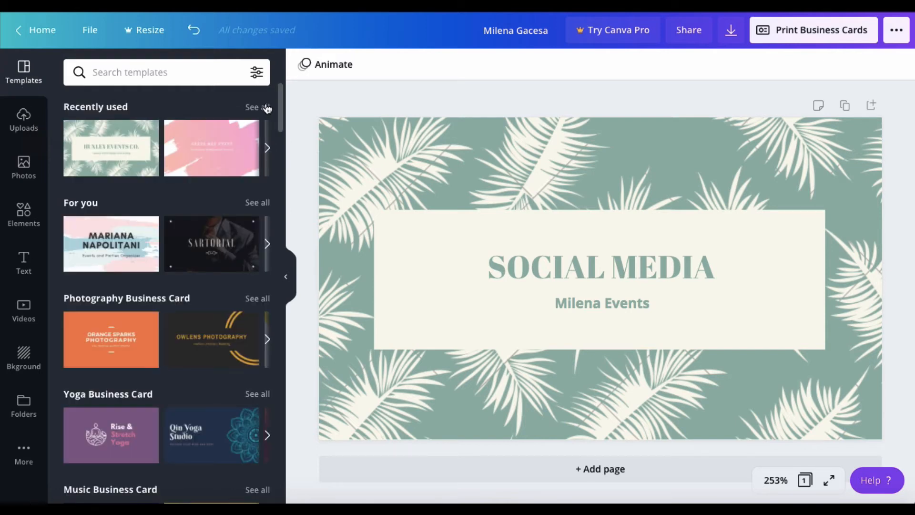
click(217, 148)
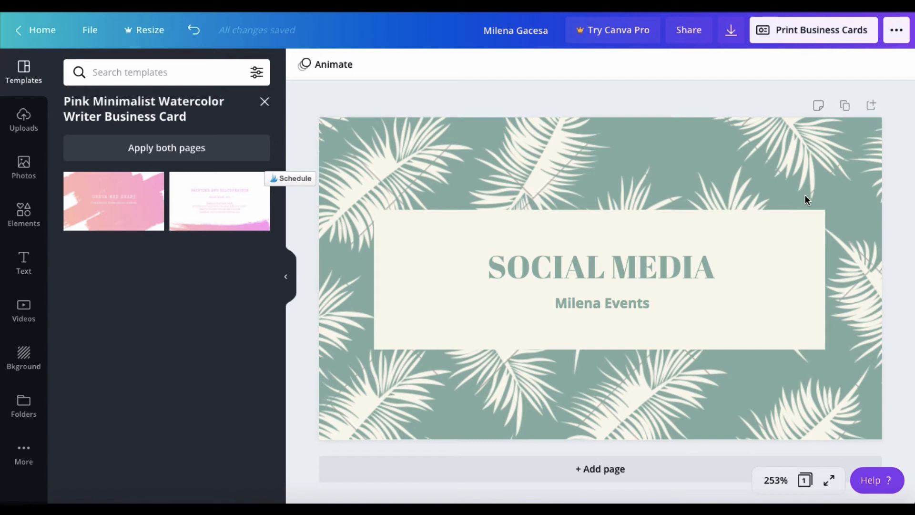
click(796, 122)
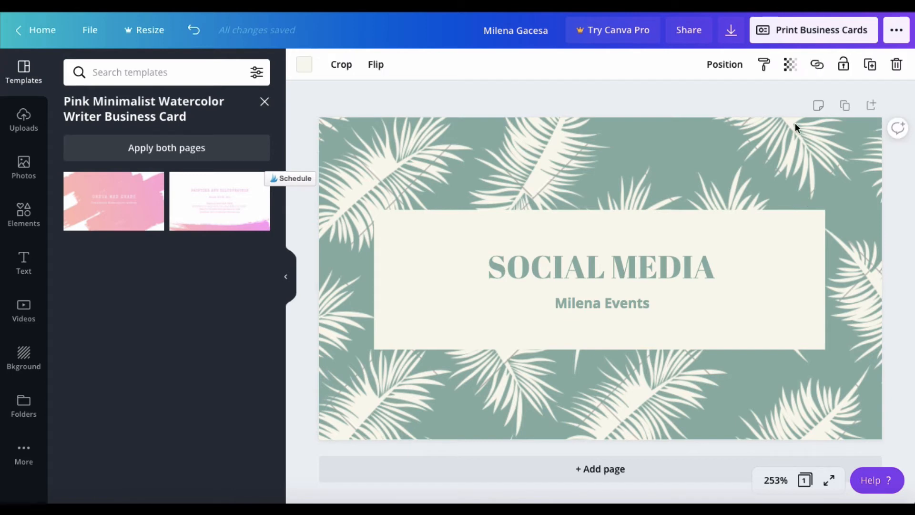
click(897, 66)
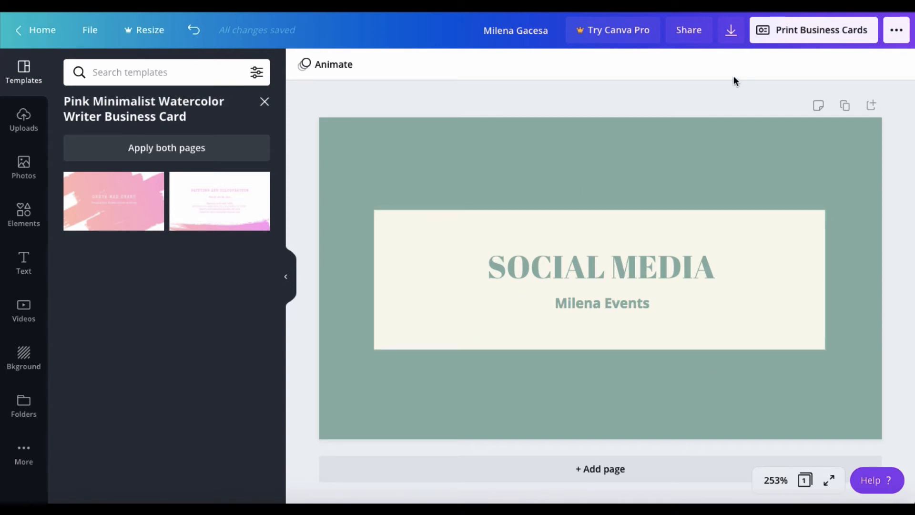
Dismiss the download options, select the page background and show the background library.
click(736, 37)
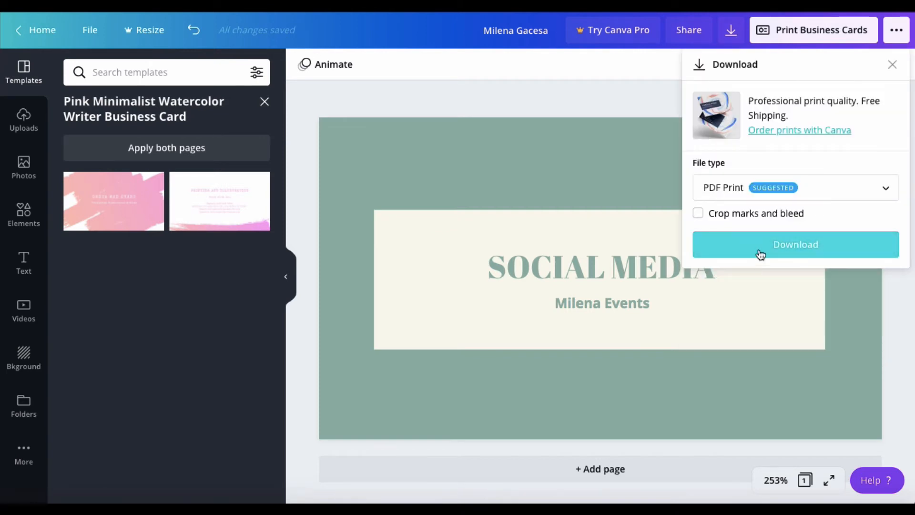
click(534, 158)
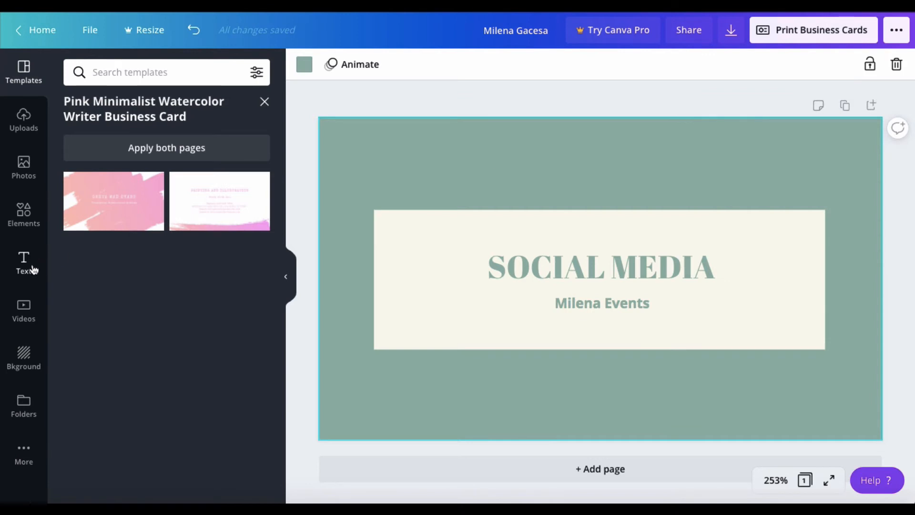
click(23, 352)
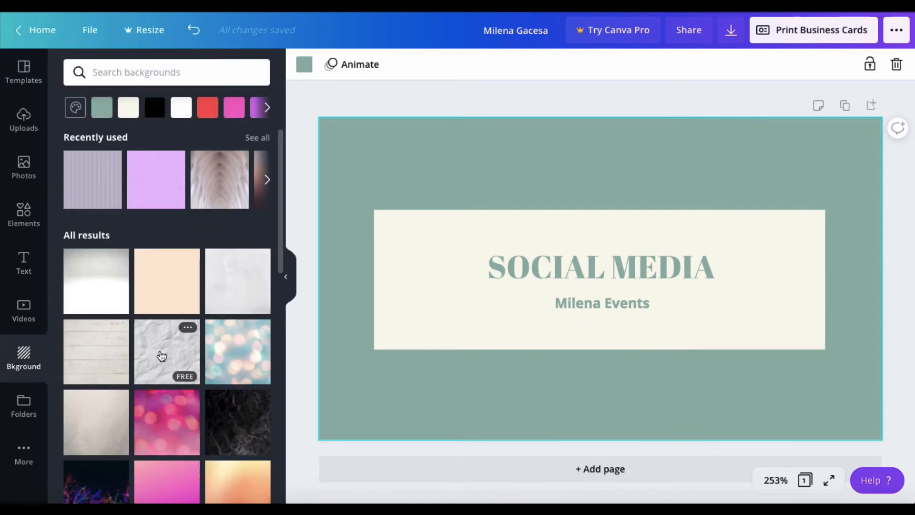
Swap the crumpled-paper texture for the pink bokeh hearts photo as the card background.
drag(159, 355, 344, 153)
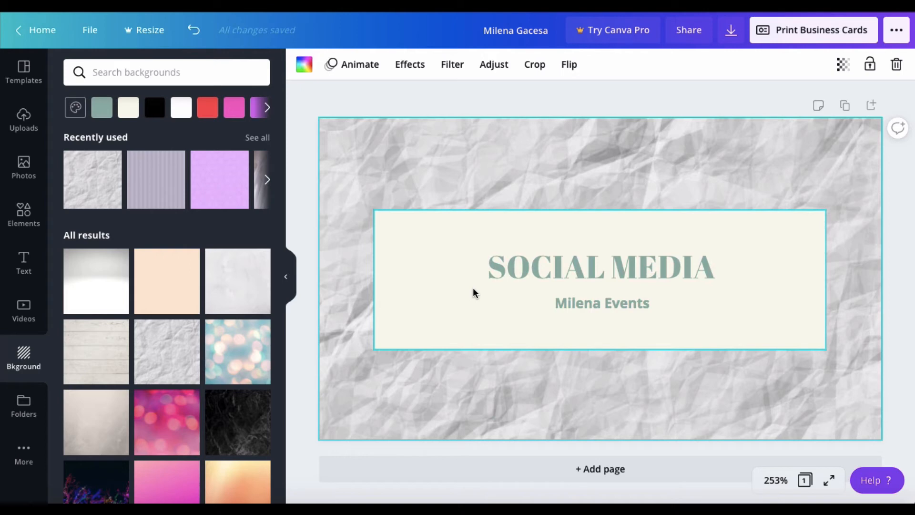
scroll(239, 388, down, 10)
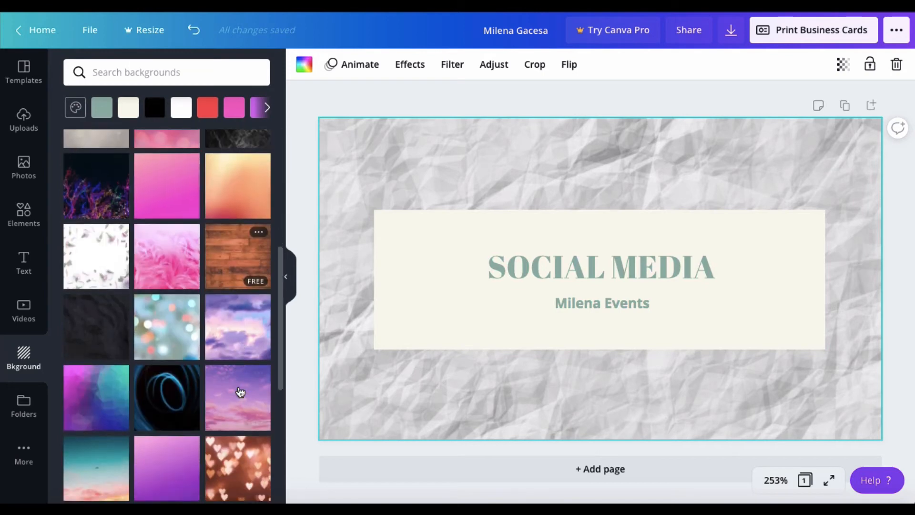
scroll(240, 392, down, 7)
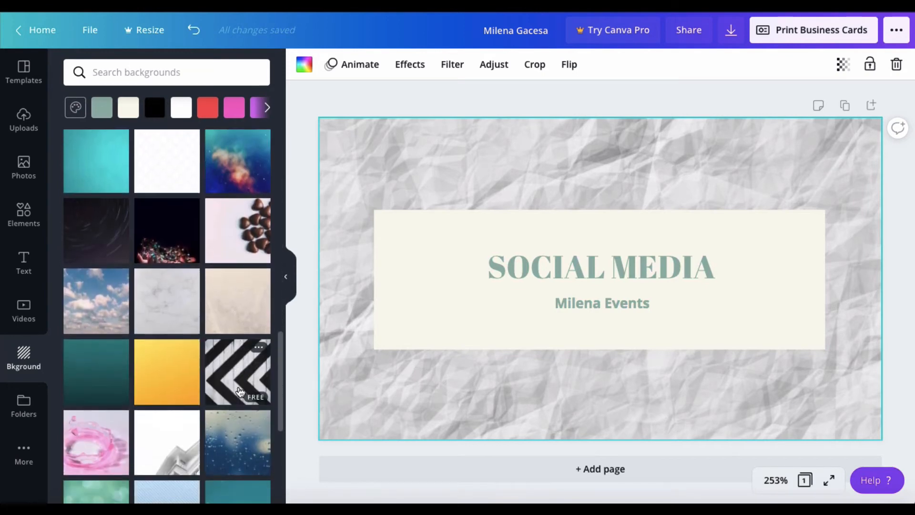
scroll(240, 392, up, 3)
scroll(240, 392, up, 2)
drag(234, 207, 367, 159)
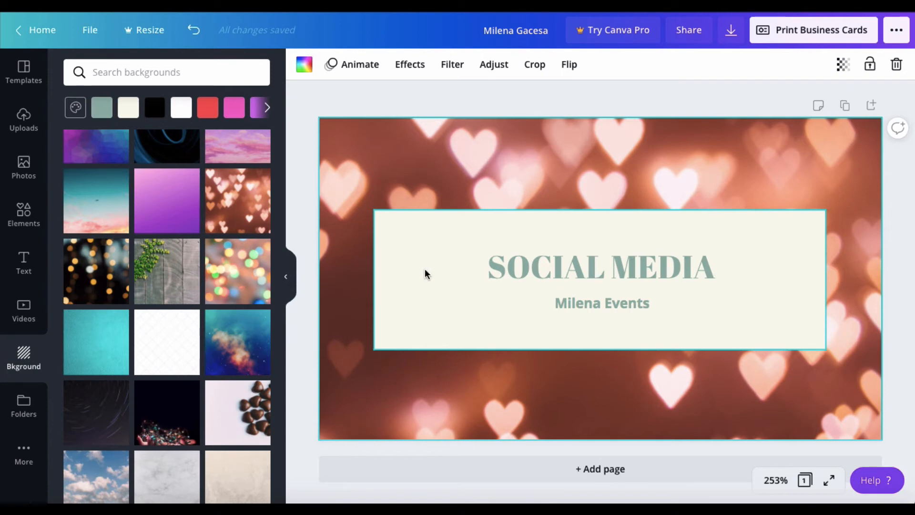
click(602, 282)
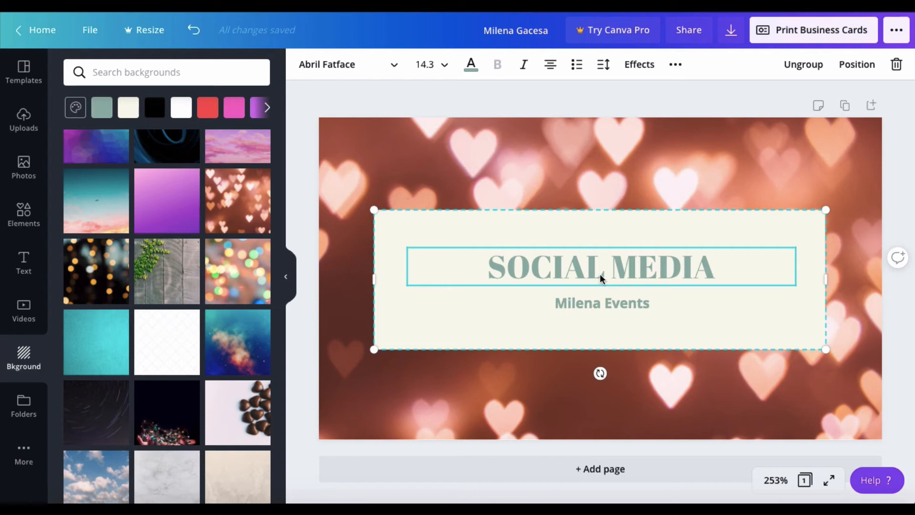
Colour the SOCIAL MEDIA heading with the brown Photo Colors swatch.
click(471, 69)
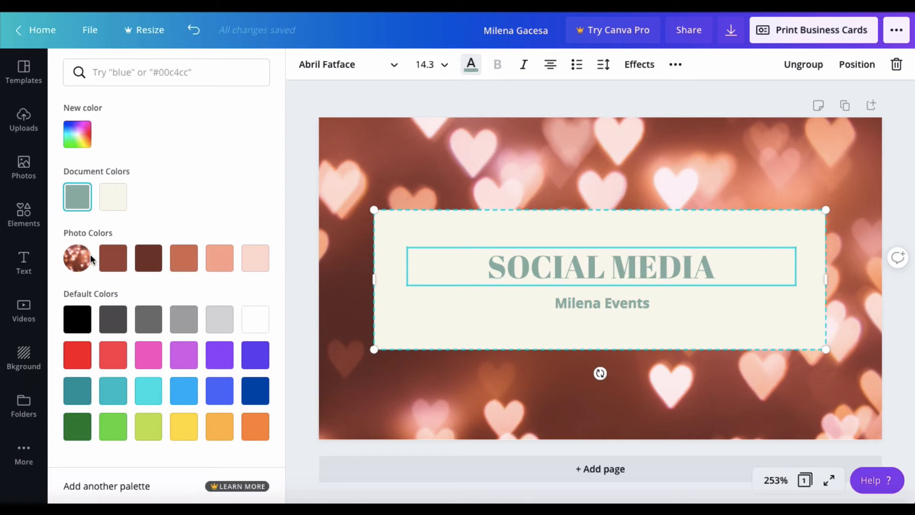
click(113, 262)
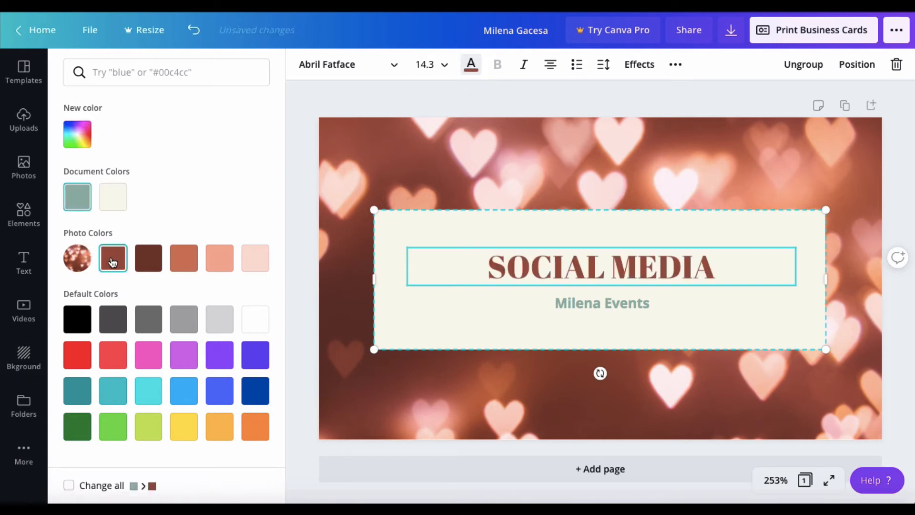
click(154, 260)
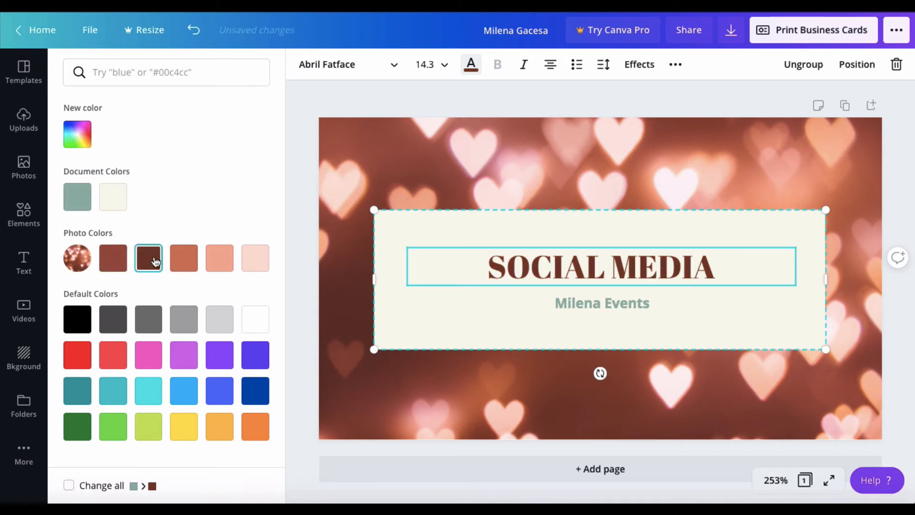
click(184, 260)
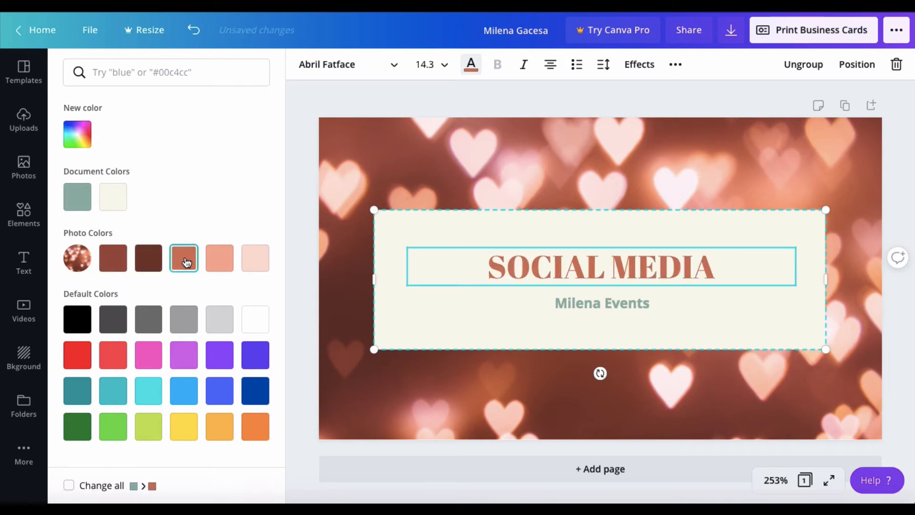
click(221, 264)
click(255, 266)
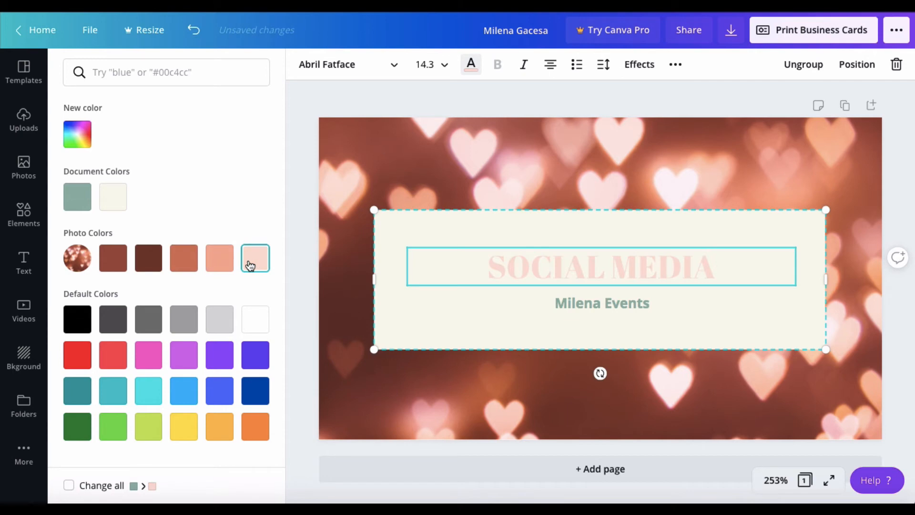
click(113, 260)
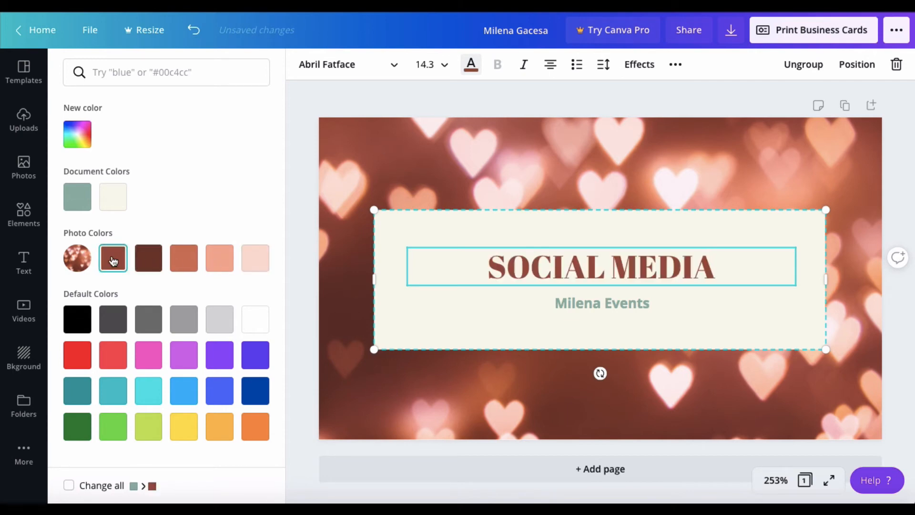
Make the company-name subtitle grey.
click(567, 304)
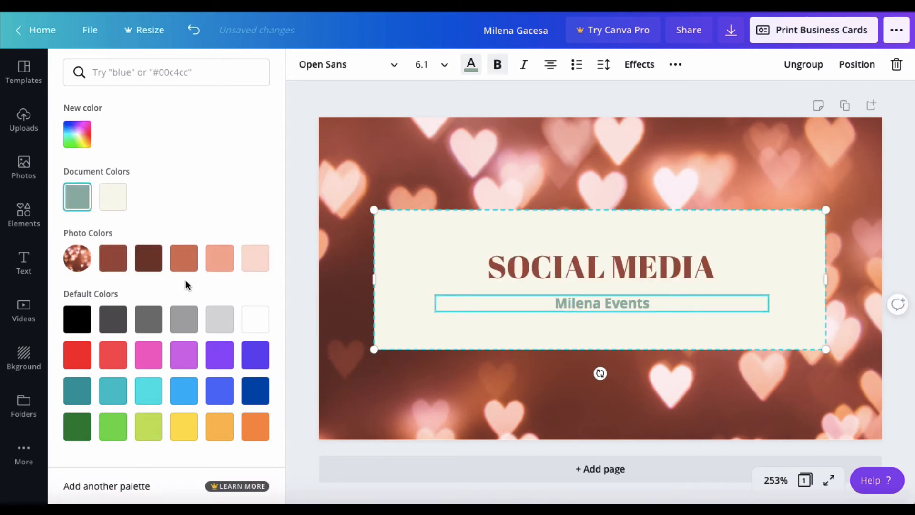
click(184, 258)
click(254, 261)
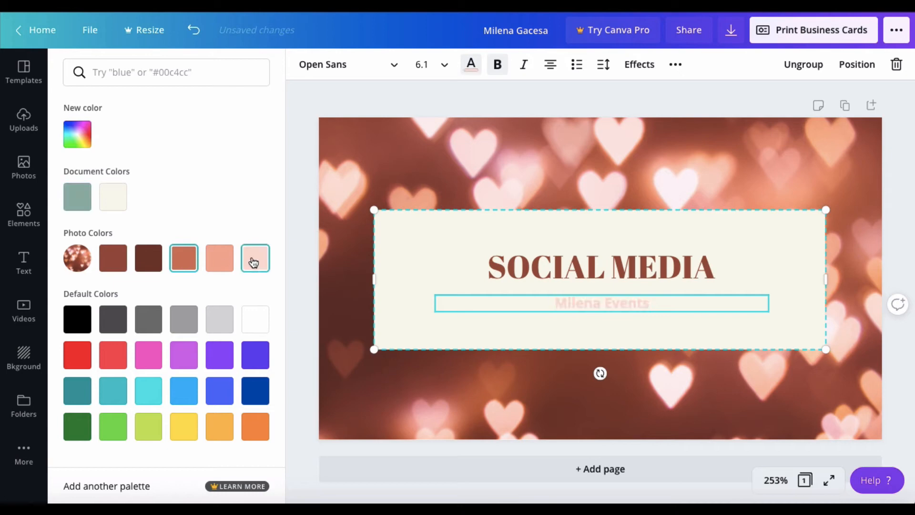
click(185, 329)
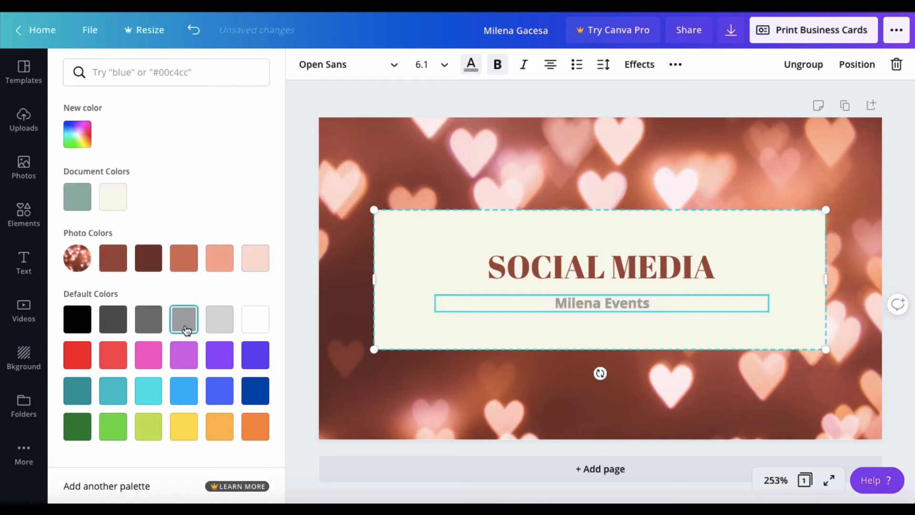
click(393, 382)
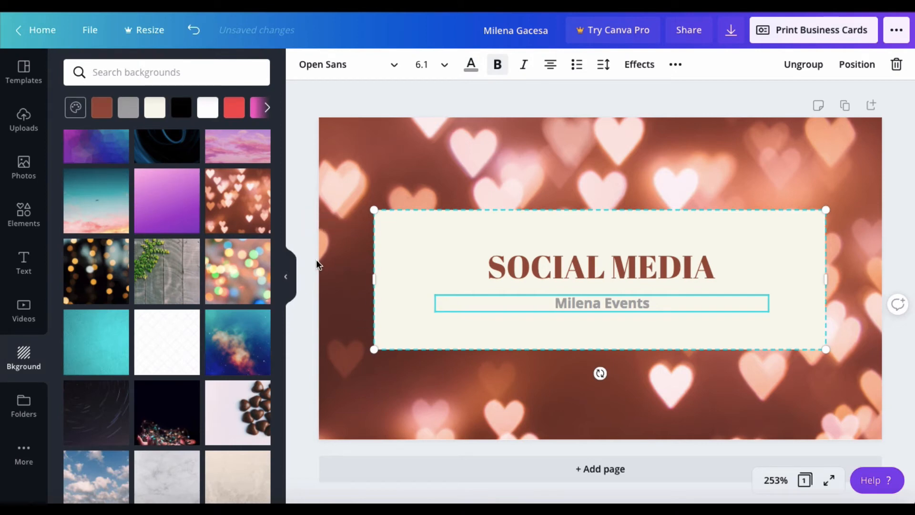
Delete the hearts photo, the beige backing box and the SOCIAL MEDIA text.
click(751, 174)
click(896, 67)
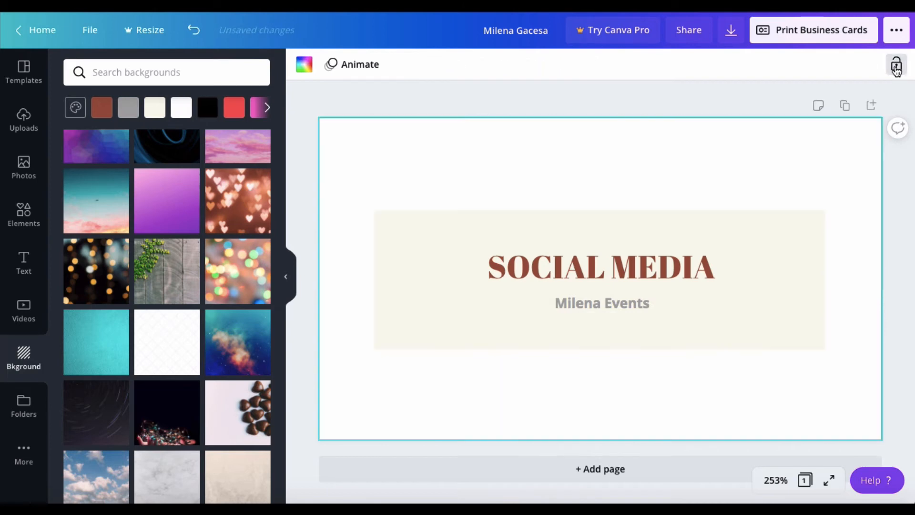
click(741, 110)
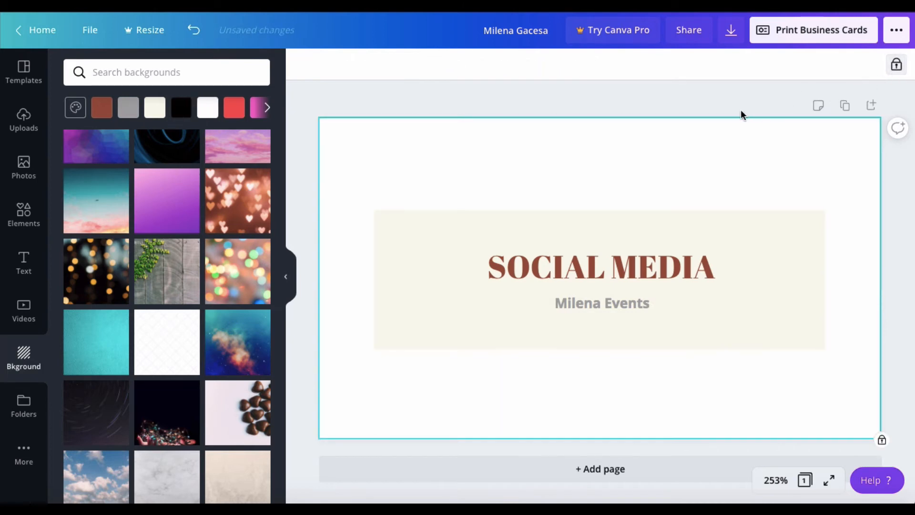
click(732, 222)
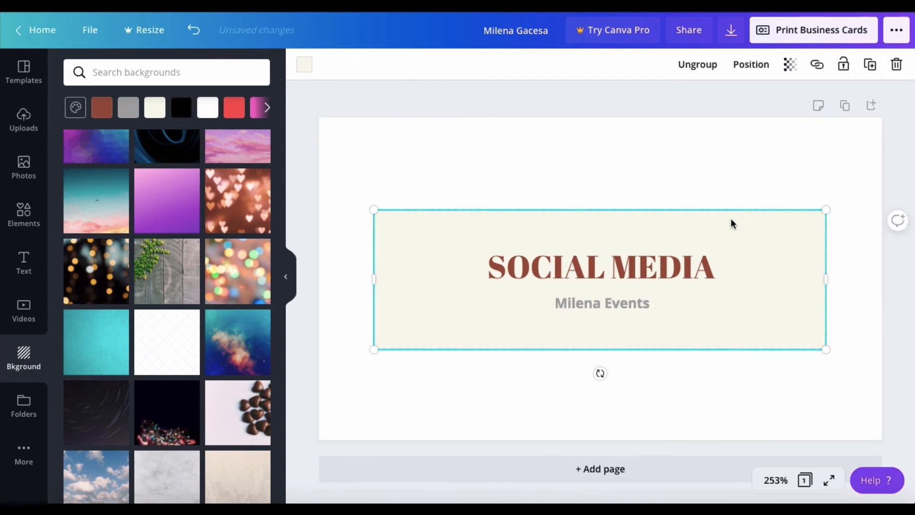
click(690, 258)
key(Delete)
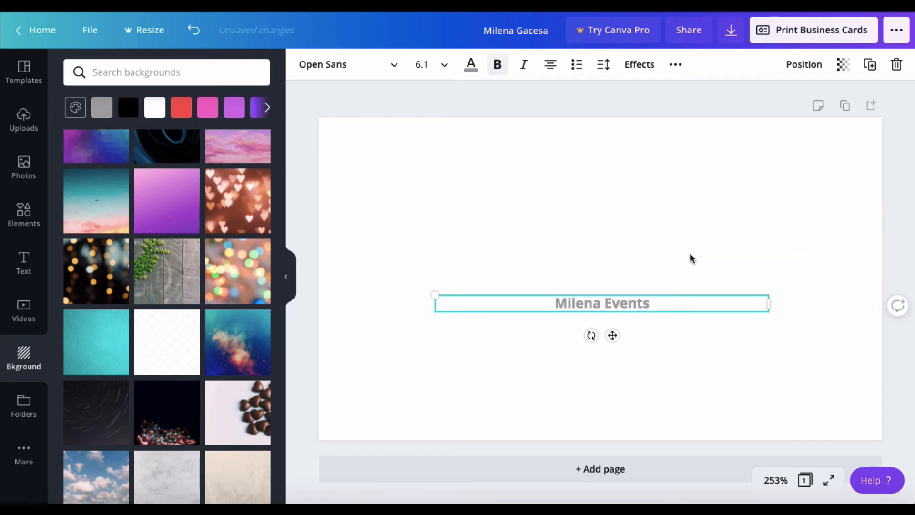
Erase the subtitle text and bring up the Pink Minimalist Watercolor template pages.
click(655, 303)
key(BackSpace)
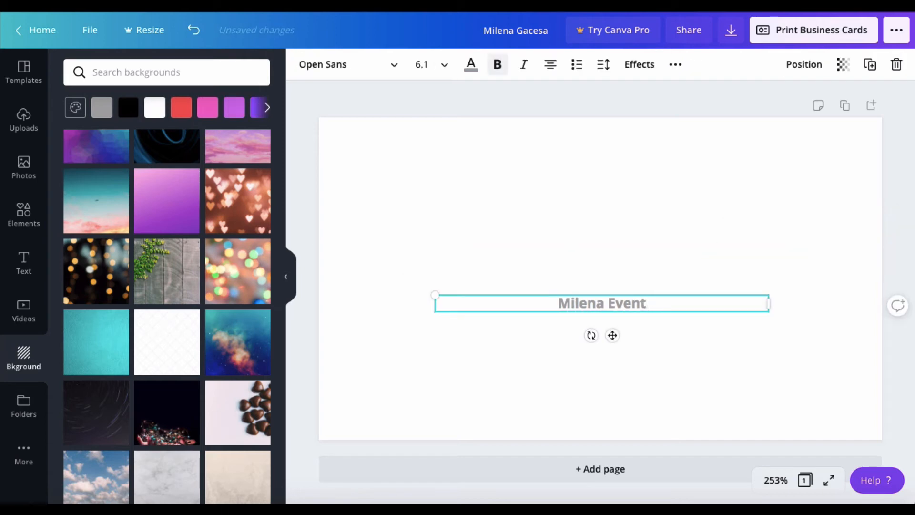
drag(647, 305, 541, 306)
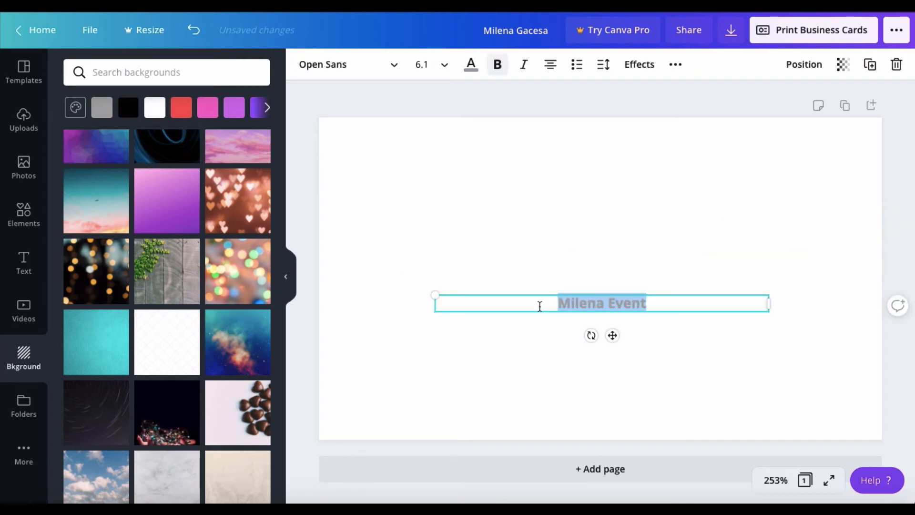
key(BackSpace)
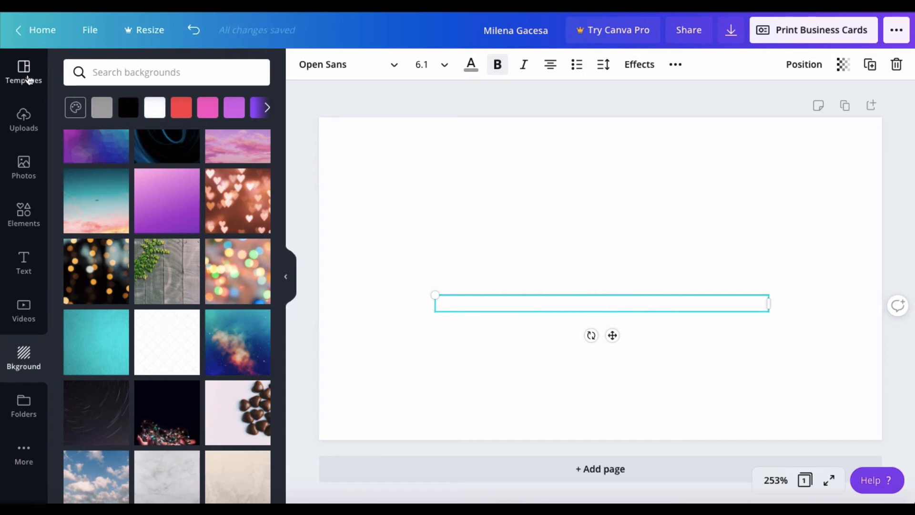
click(26, 77)
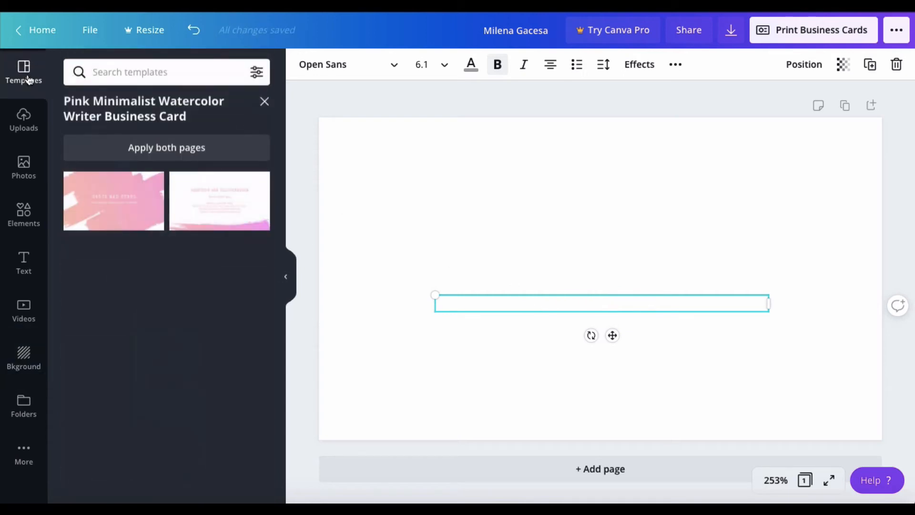
Apply the template's pink brushstroke front page with name heading and 'Freelance Watercolor Artist'.
click(110, 195)
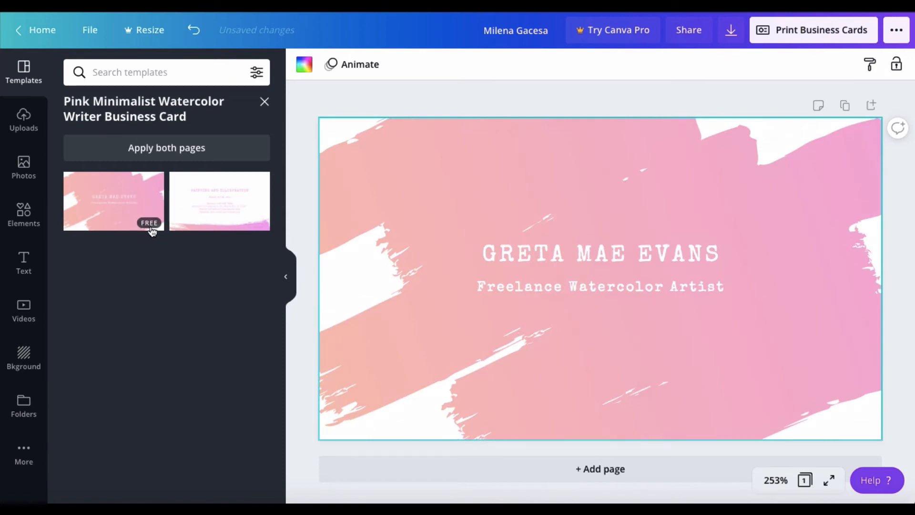
click(732, 36)
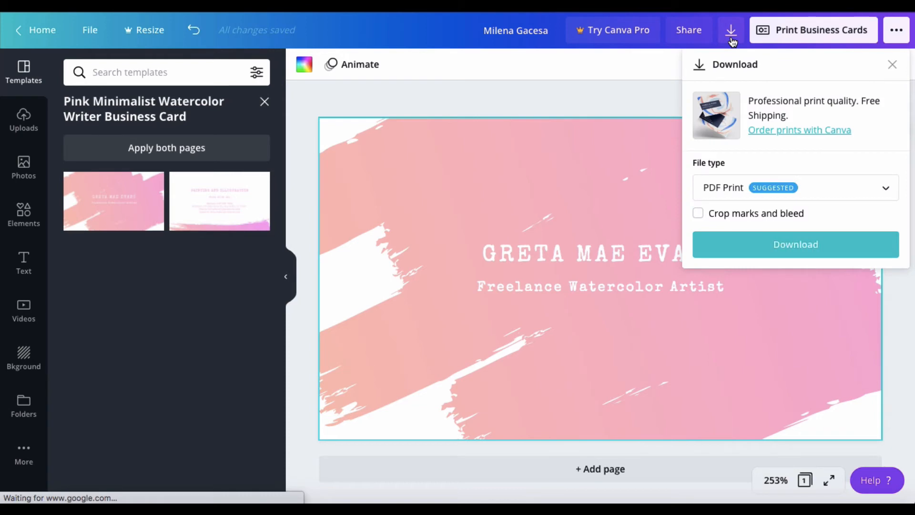
click(532, 90)
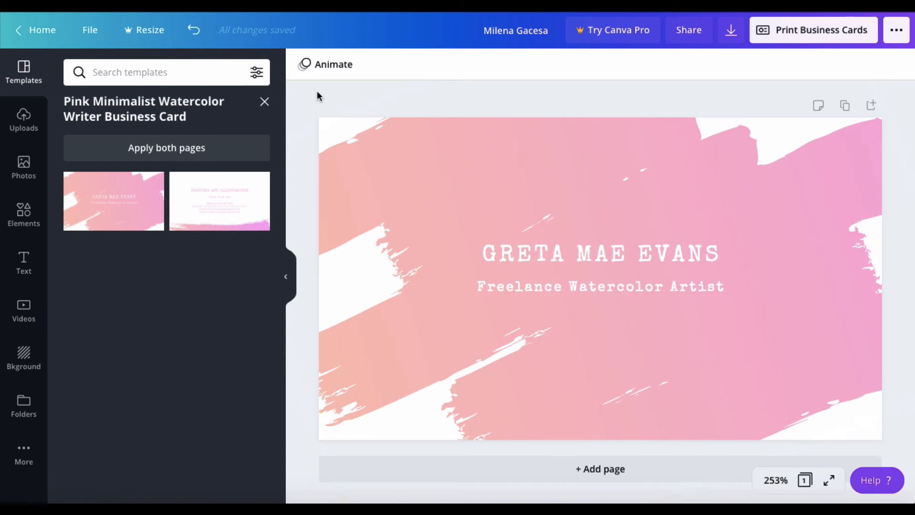
Change the card heading to 'SOFT SELLING'.
click(595, 260)
double_click(596, 259)
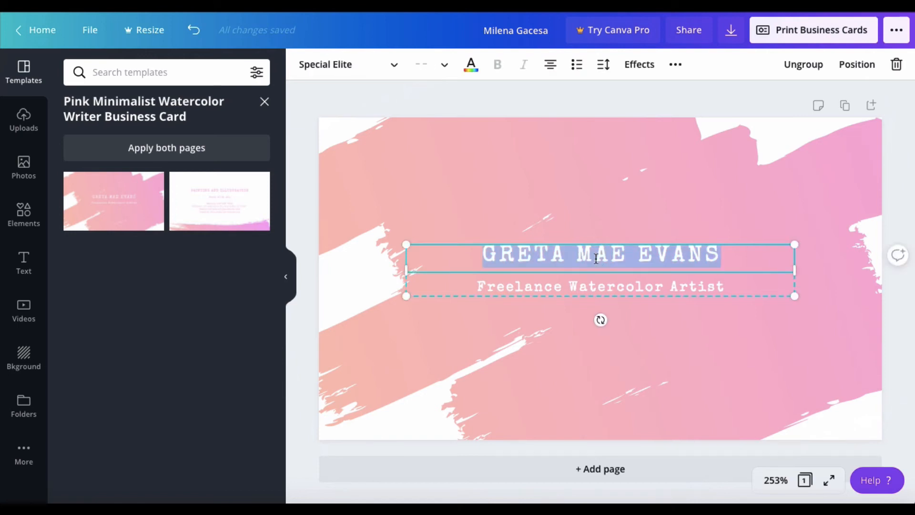
text(M)
key(BackSpace)
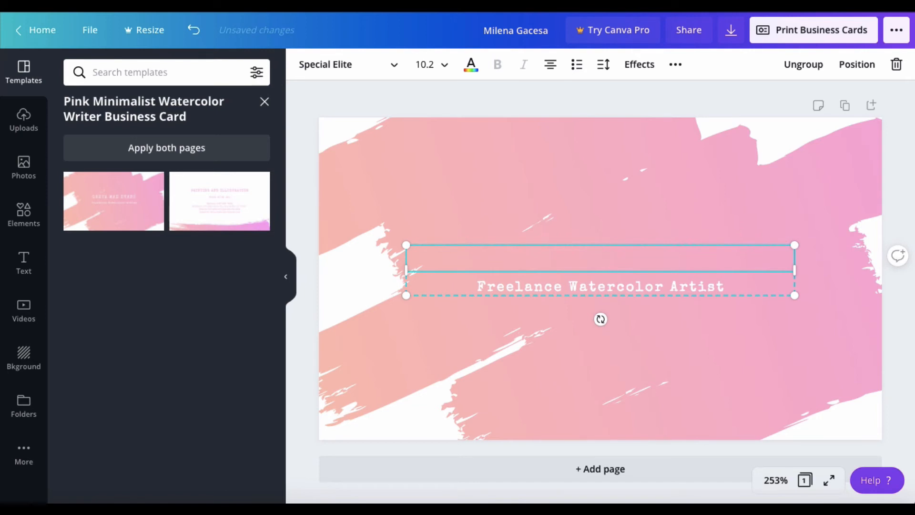
text(SOFT SELL)
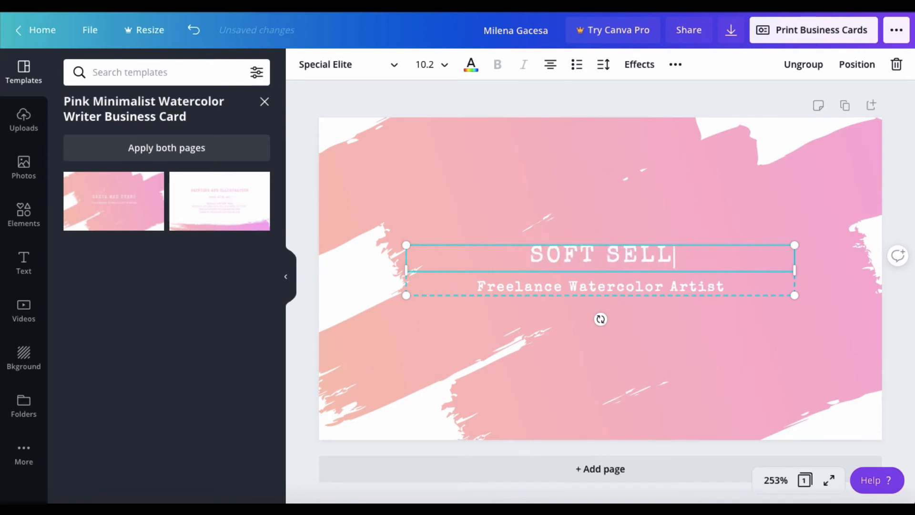
text(ING)
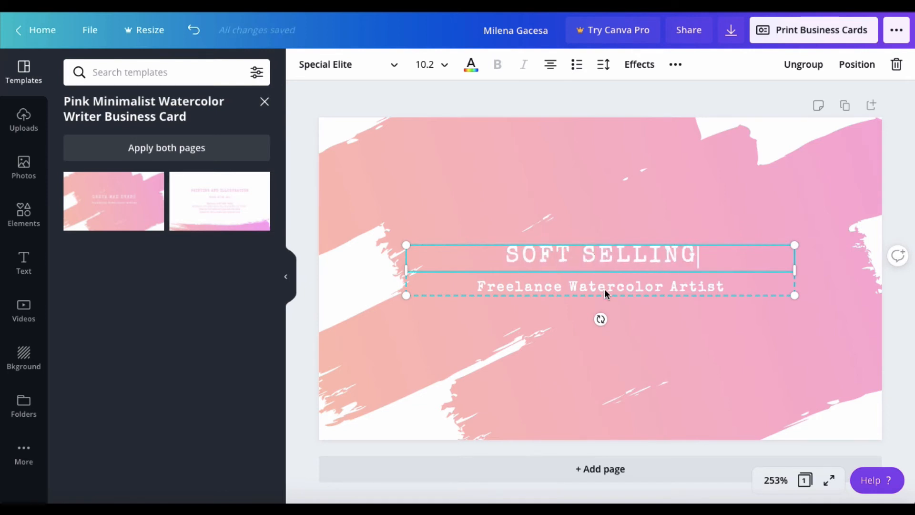
Replace the 'Freelance Watercolor Artist' line with the card owner's name.
click(603, 287)
click(602, 286)
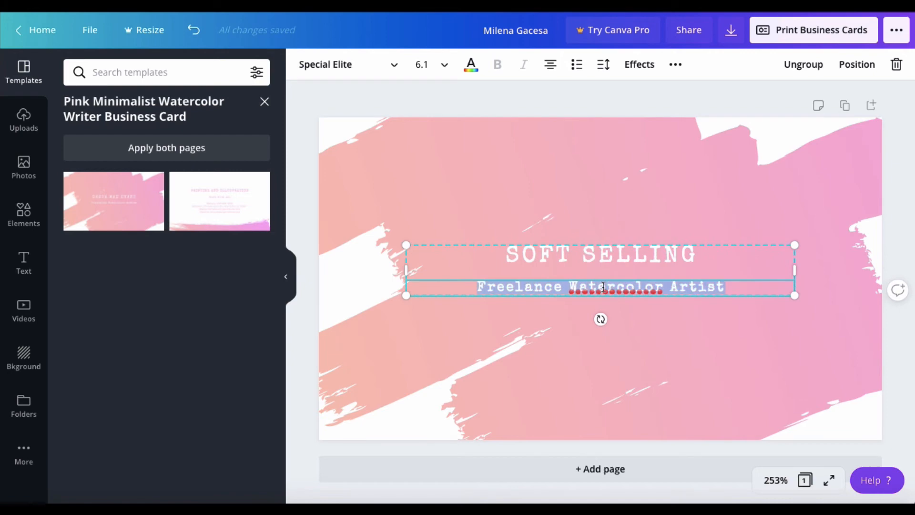
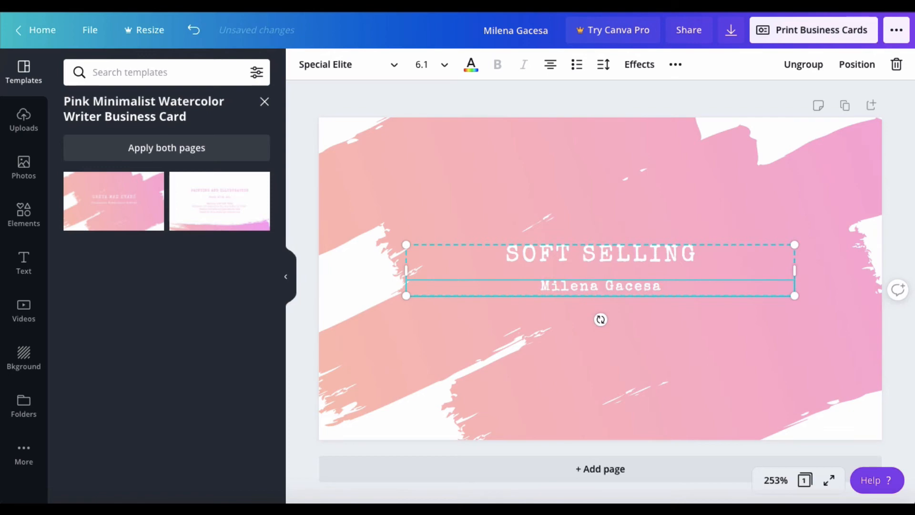
Add a blank second page and apply the white watercolor layout to page 1.
click(602, 472)
scroll(571, 307, up, 5)
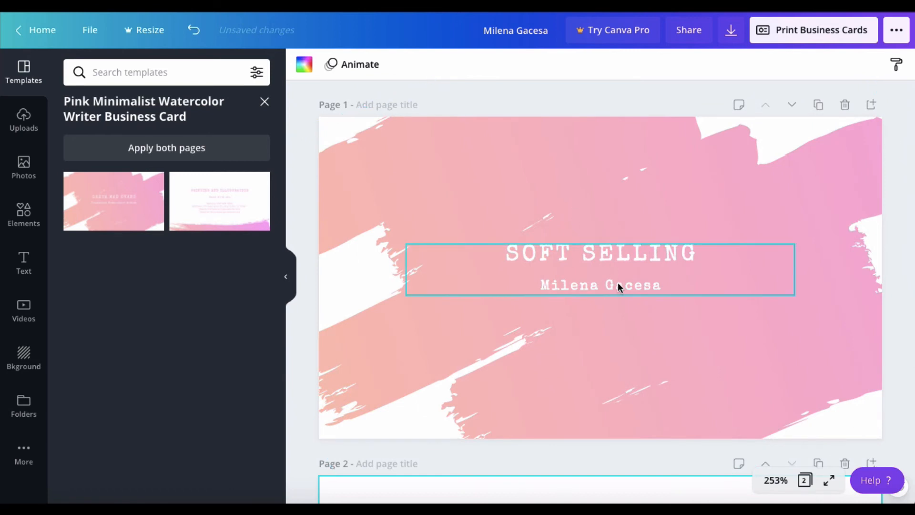
click(222, 202)
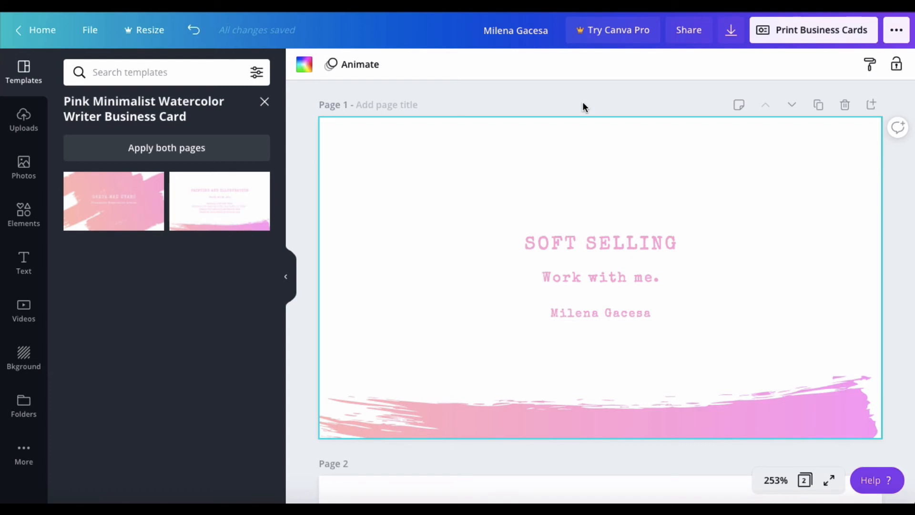
scroll(584, 104, down, 7)
scroll(583, 104, up, 5)
scroll(583, 105, up, 3)
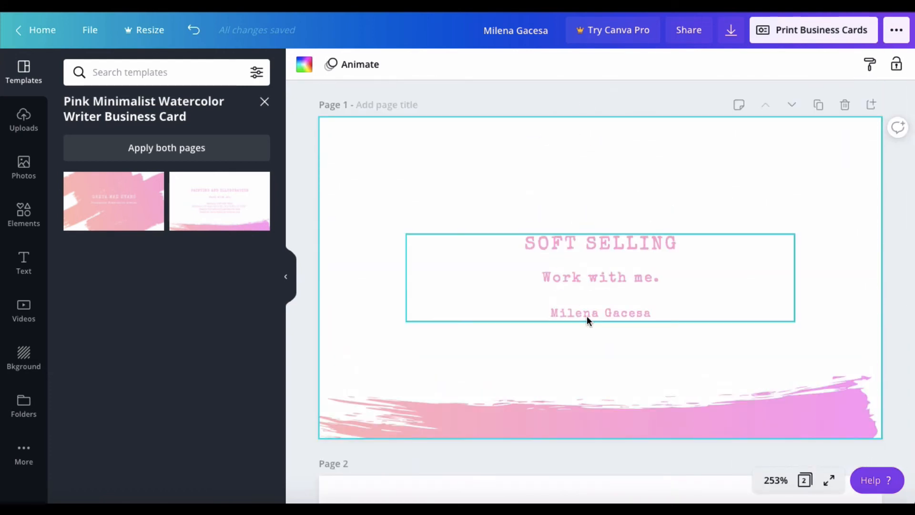
Duplicate and remove an extra page copy, then apply the pink watercolor layout to page 2.
click(819, 107)
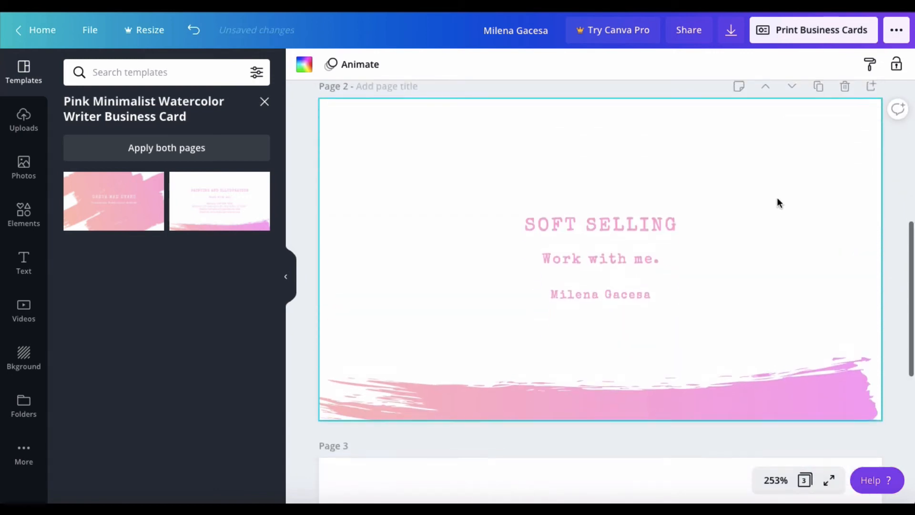
scroll(777, 202, up, 7)
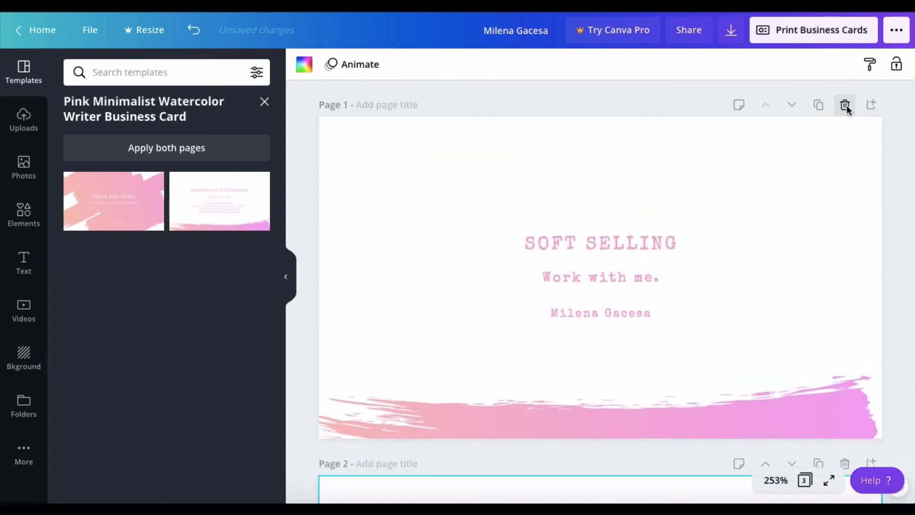
click(851, 108)
scroll(834, 190, down, 3)
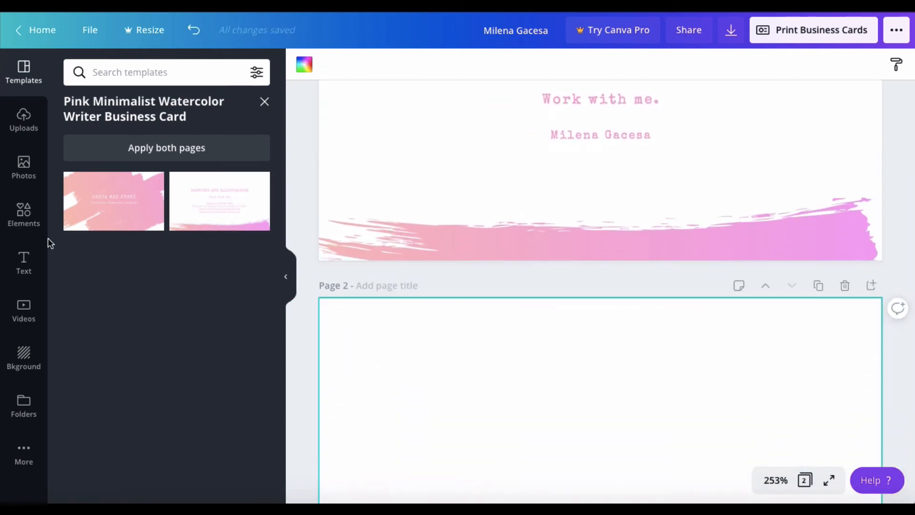
click(113, 204)
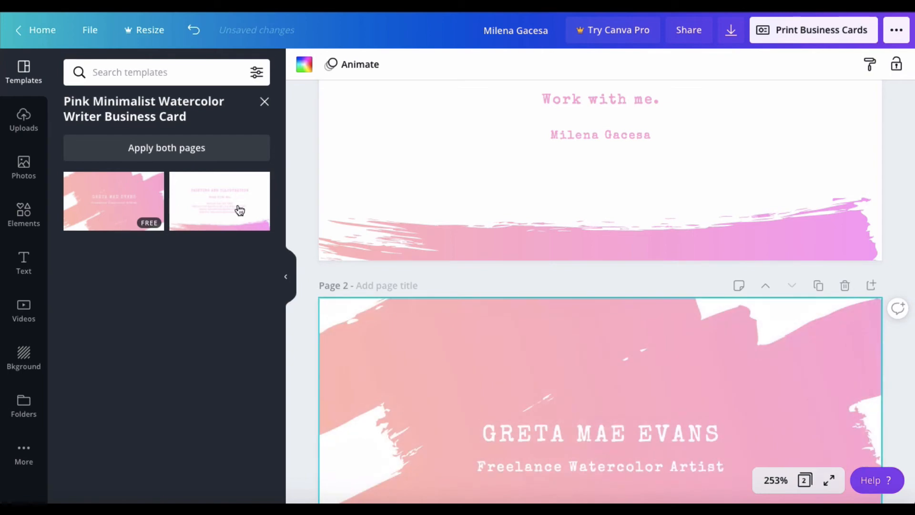
scroll(465, 263, up, 3)
scroll(465, 263, down, 6)
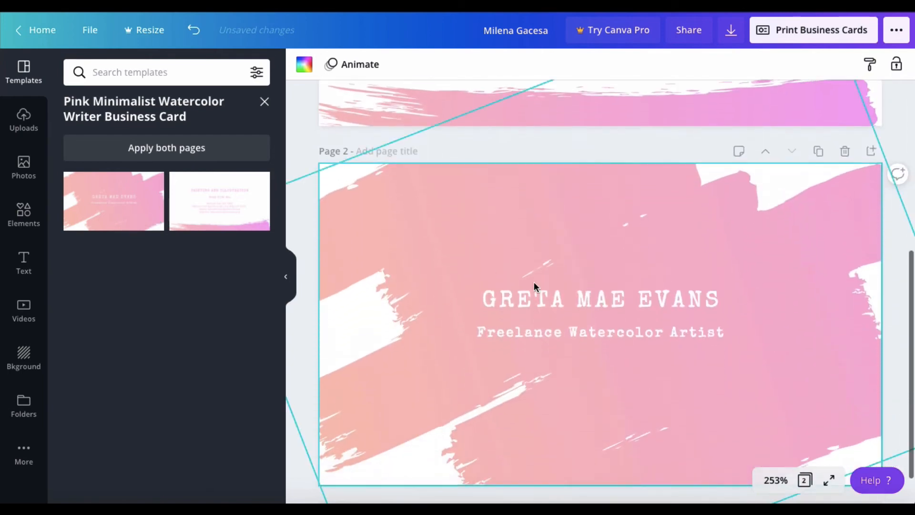
Replace page 2's sample name with the owner's name in capitals above 'Freelance Watercolor Artist'.
click(553, 298)
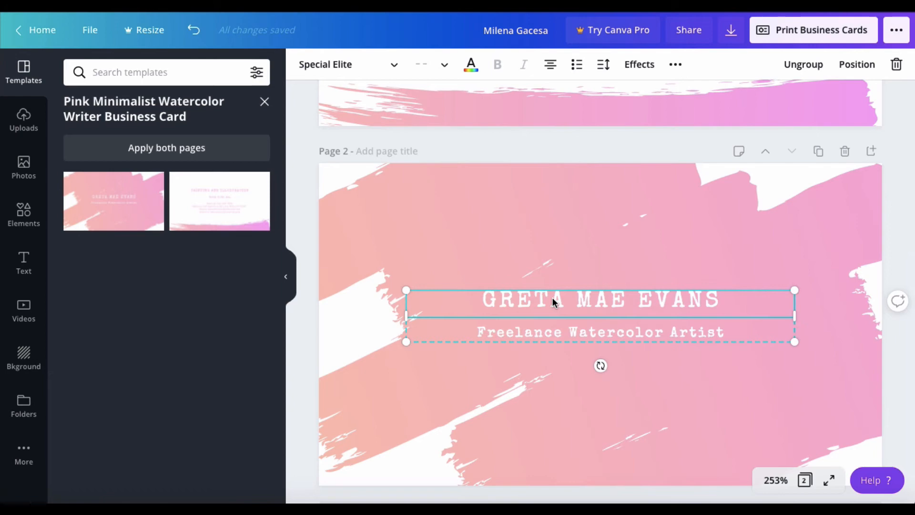
double_click(553, 298)
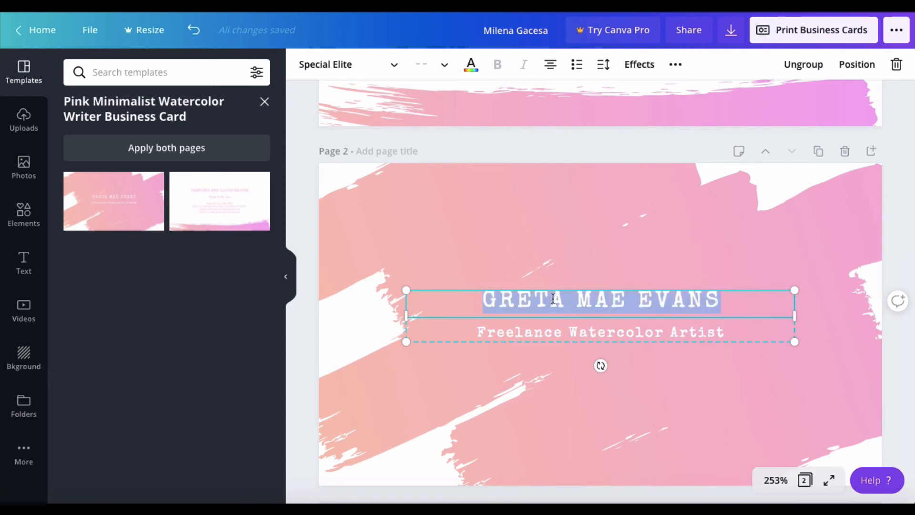
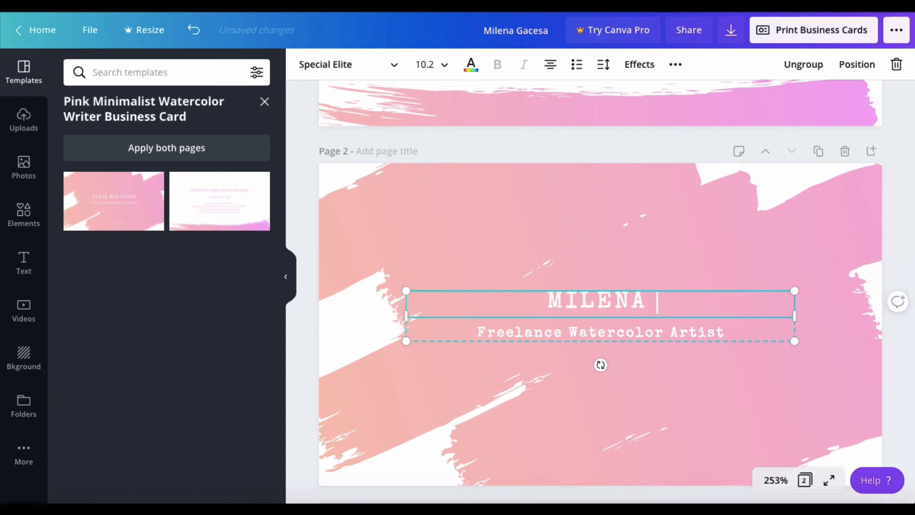
key(Return)
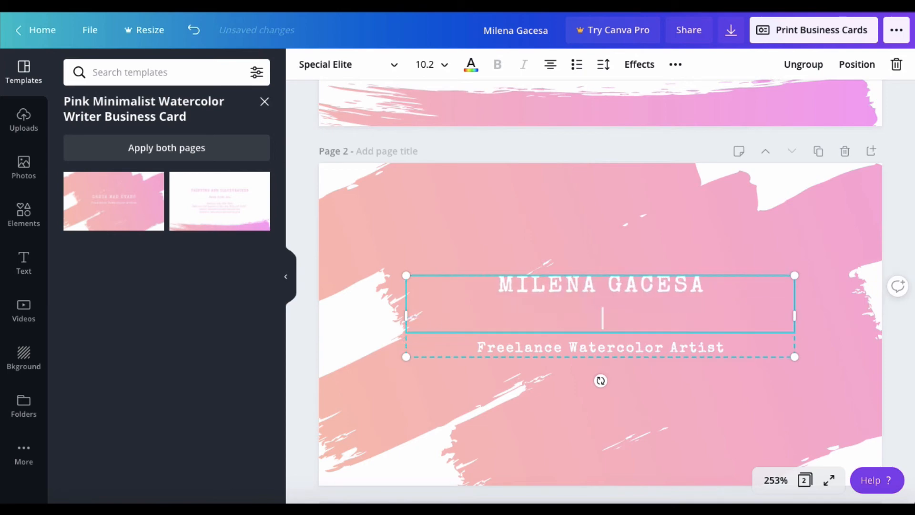
key(BackSpace)
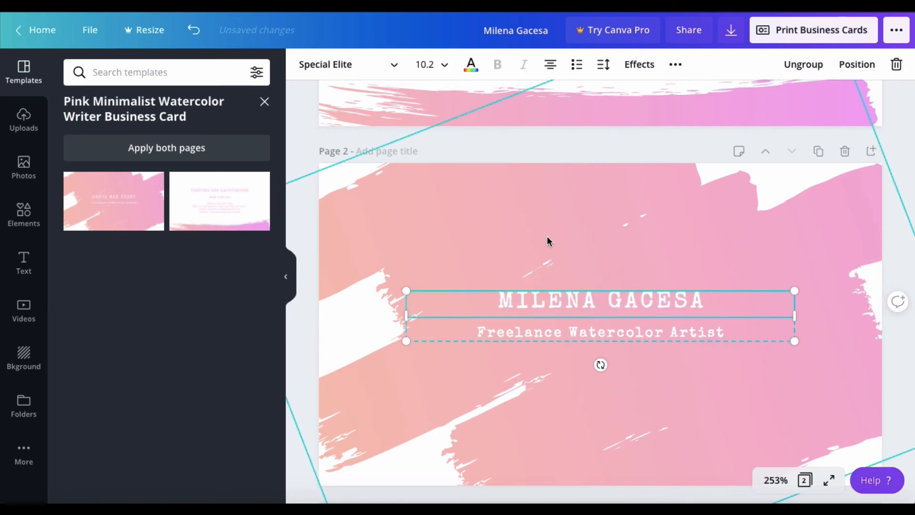
click(479, 215)
click(290, 144)
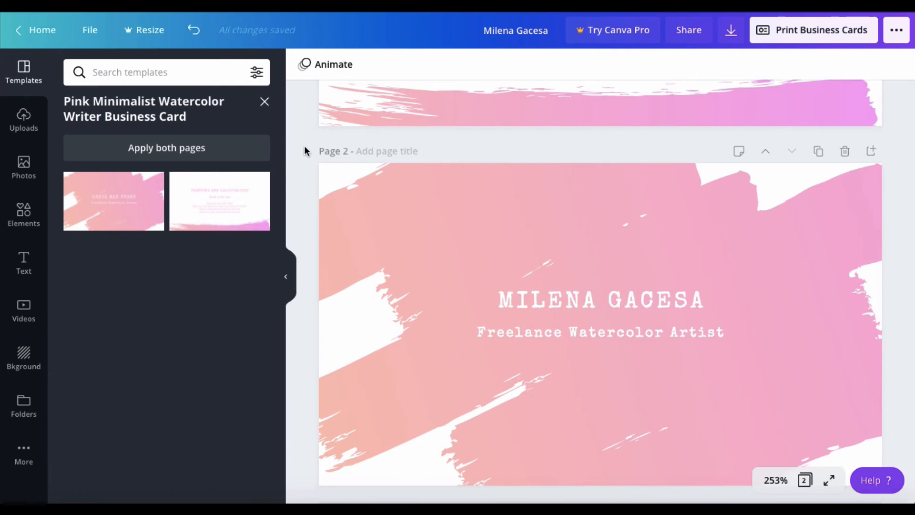
scroll(304, 145, up, 5)
click(530, 169)
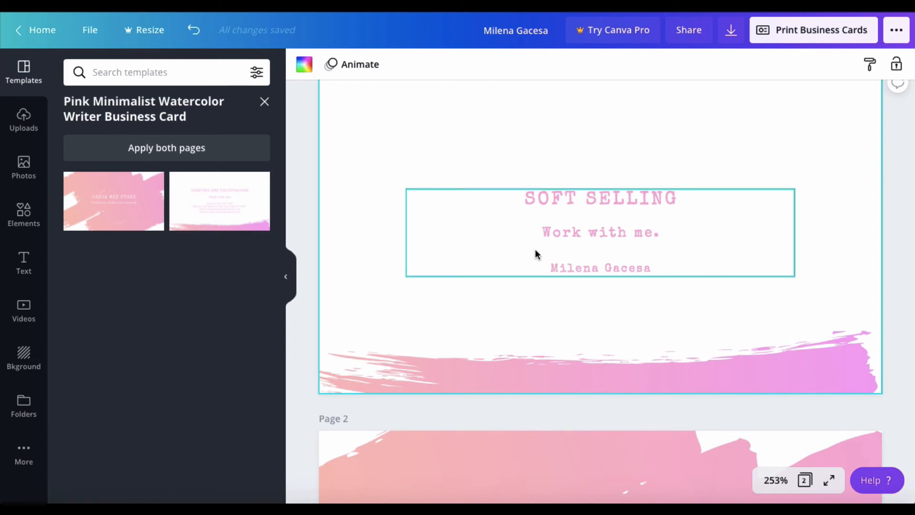
scroll(305, 116, up, 1)
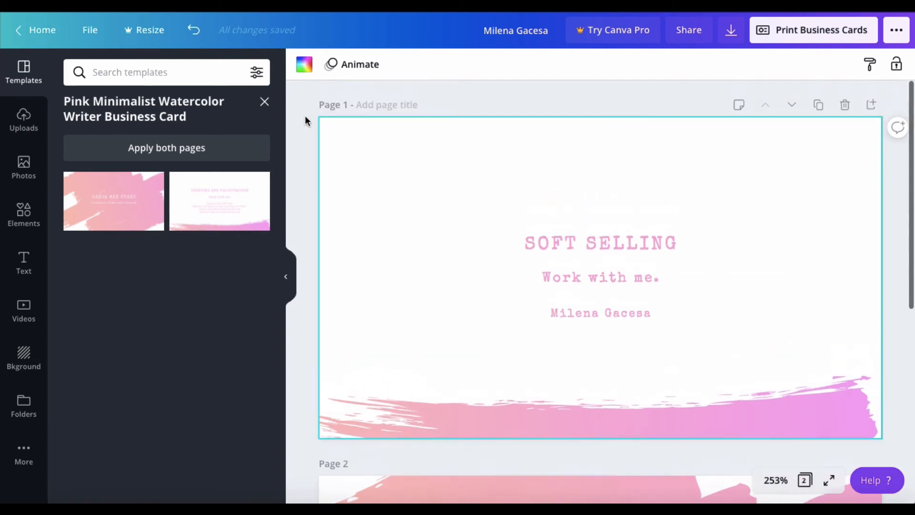
scroll(305, 117, down, 1)
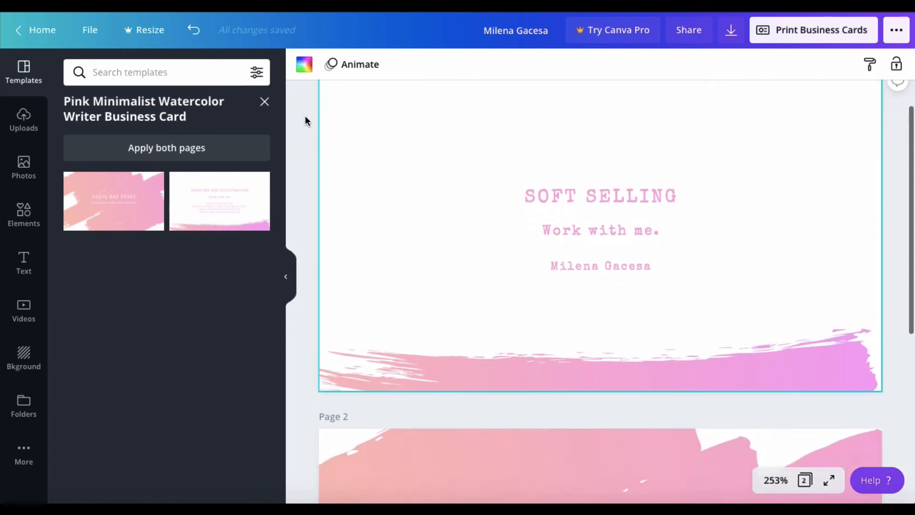
scroll(305, 117, down, 1)
scroll(606, 186, up, 3)
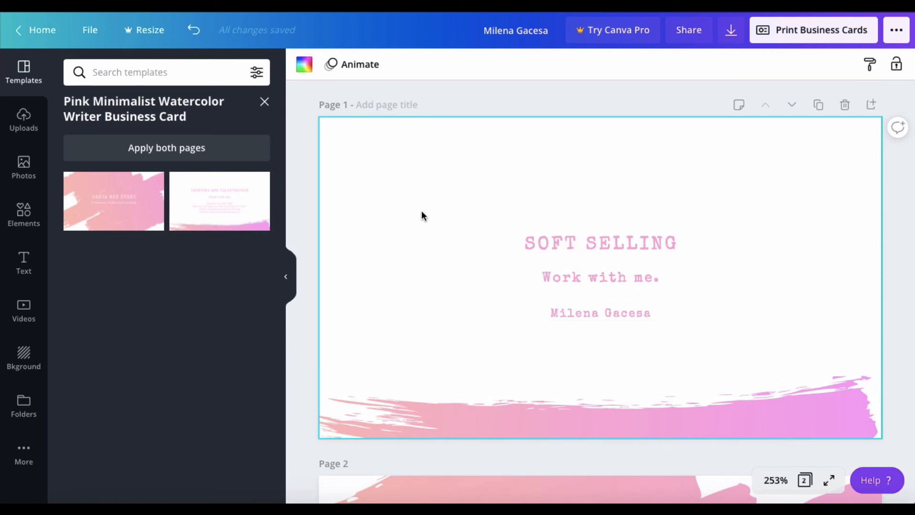
scroll(847, 254, down, 5)
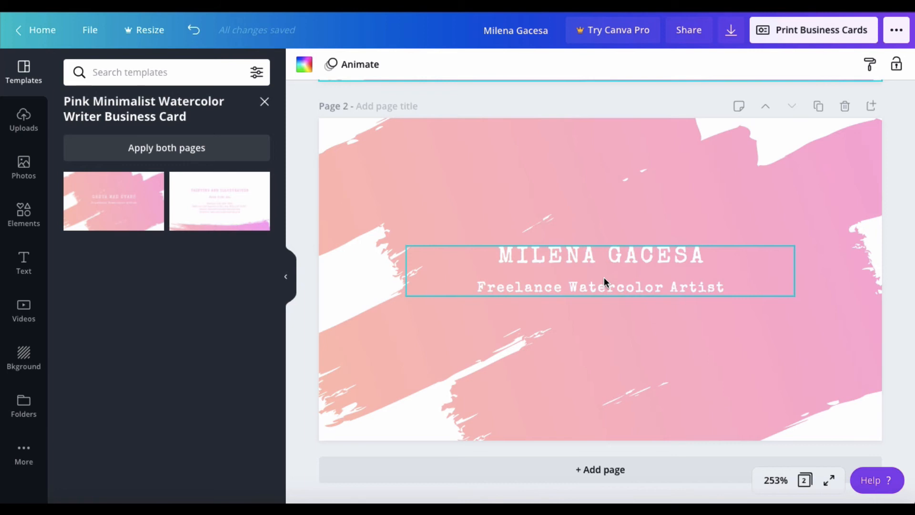
scroll(594, 269, up, 7)
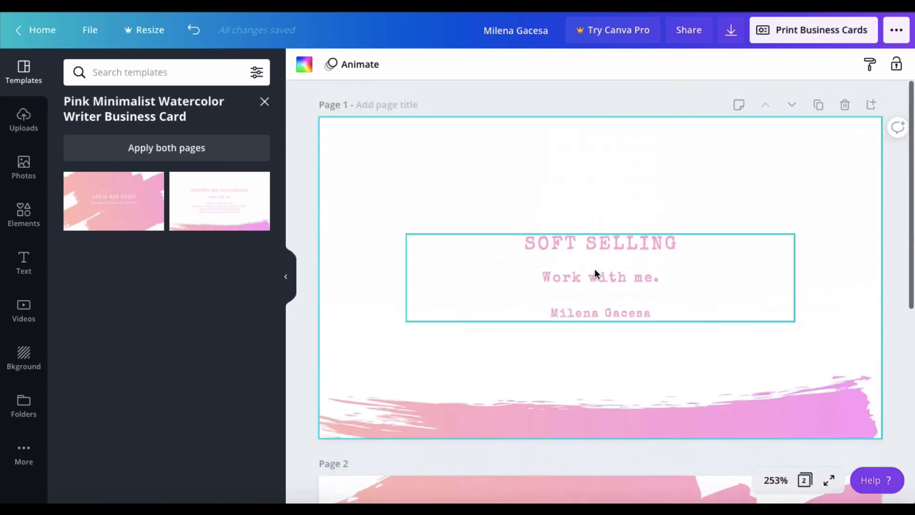
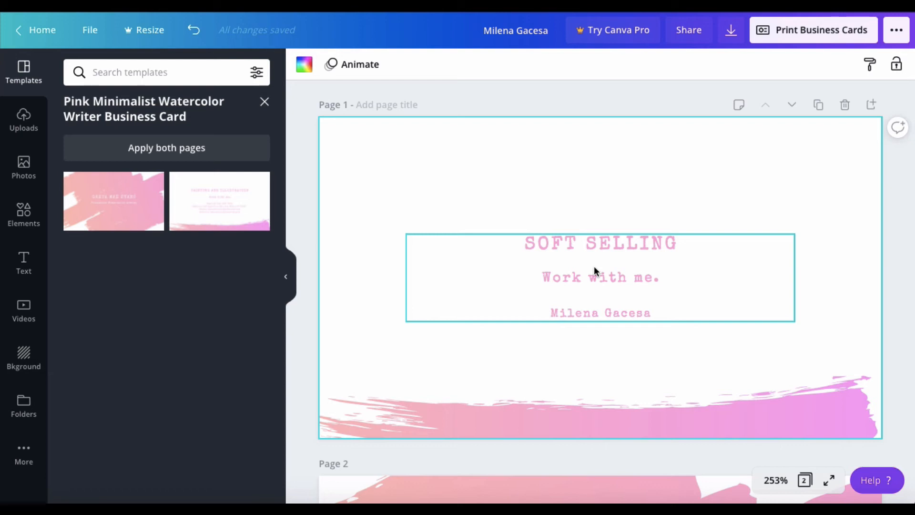
Replace the front card's 'Work with me.' line with the contact e-mail address.
scroll(594, 266, down, 7)
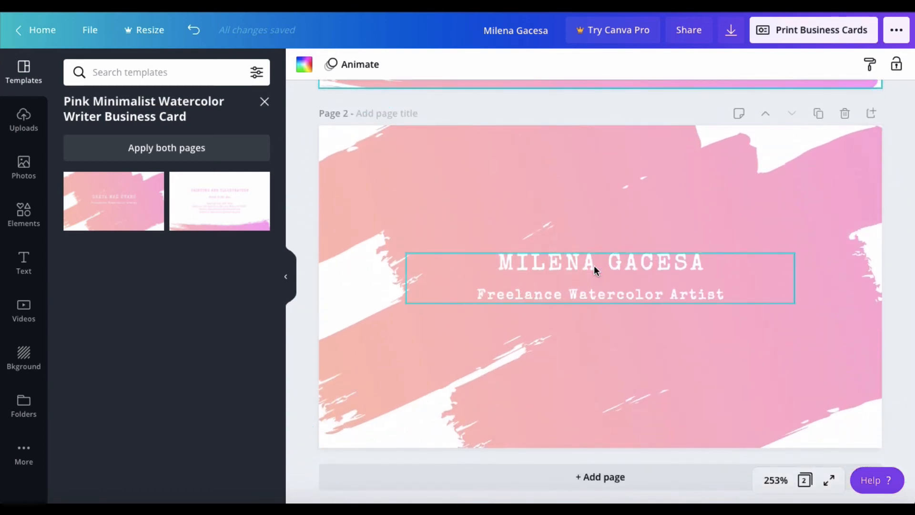
scroll(594, 266, up, 1)
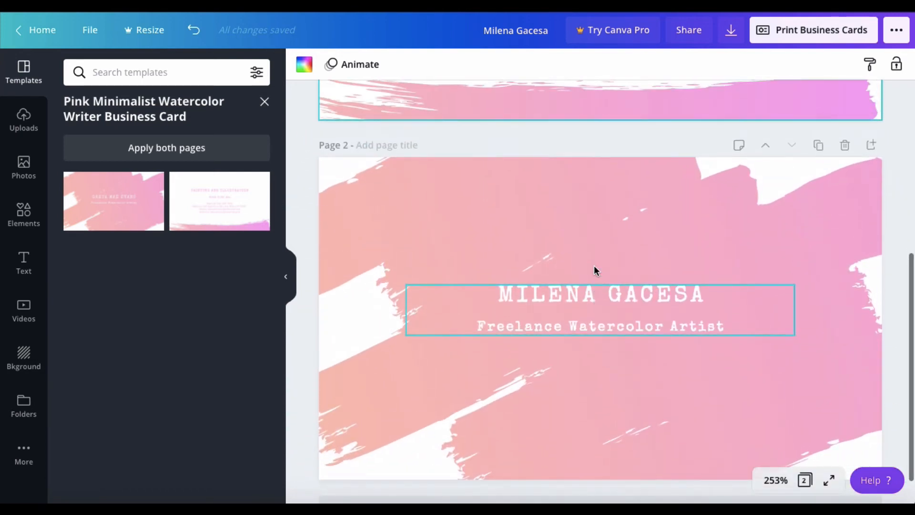
scroll(594, 267, up, 6)
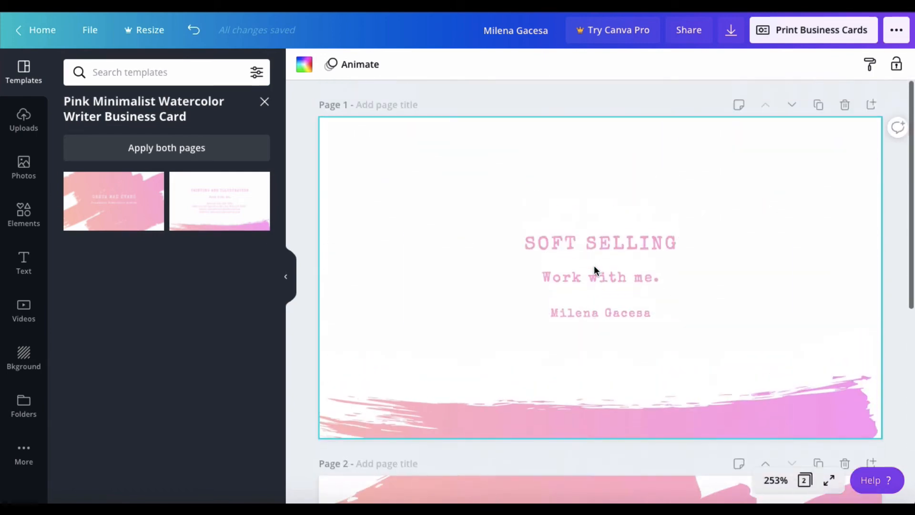
click(586, 247)
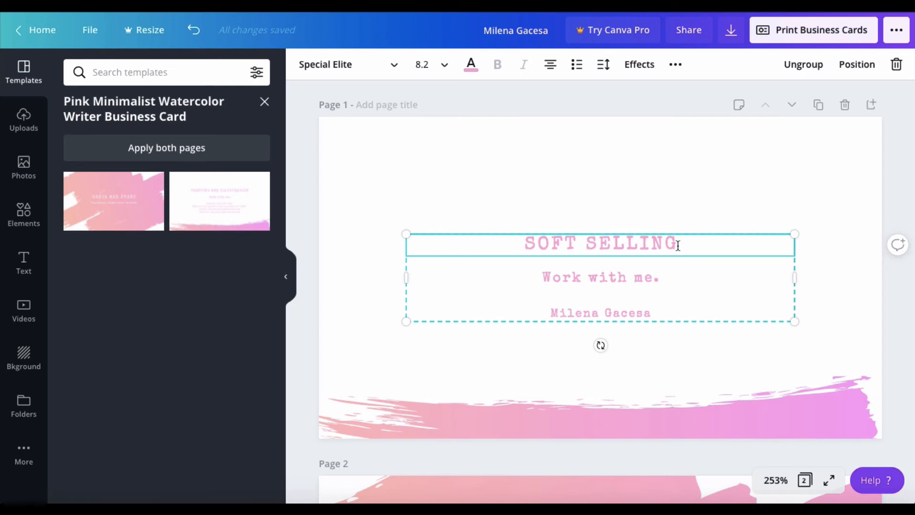
click(618, 278)
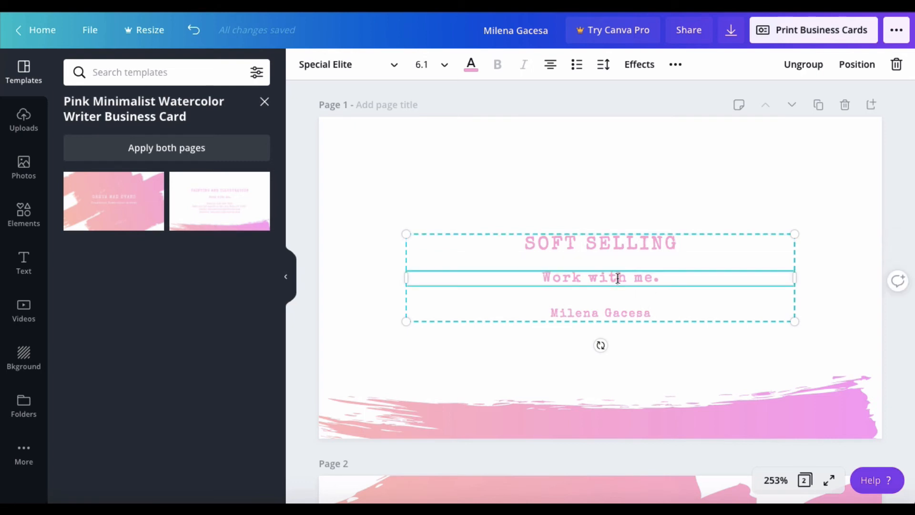
double_click(618, 278)
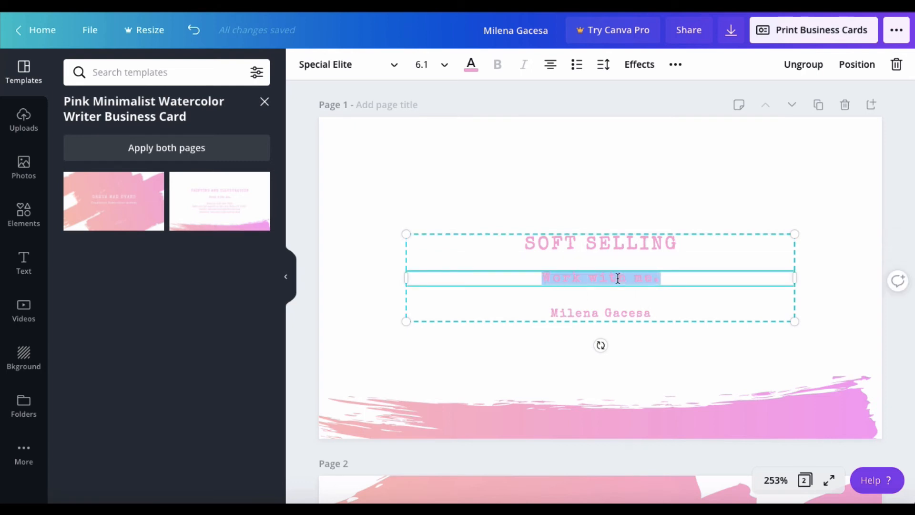
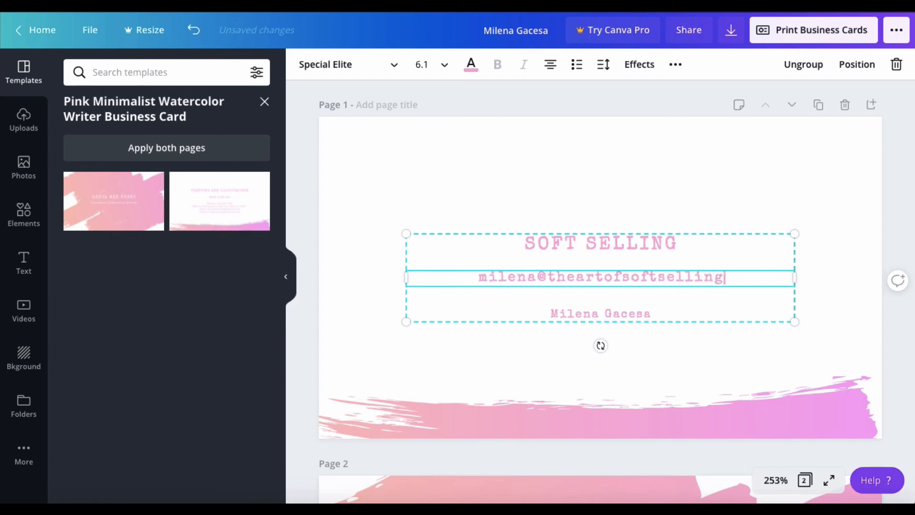
Replace the name line beneath it with the website address.
click(634, 313)
click(633, 313)
text(ww)
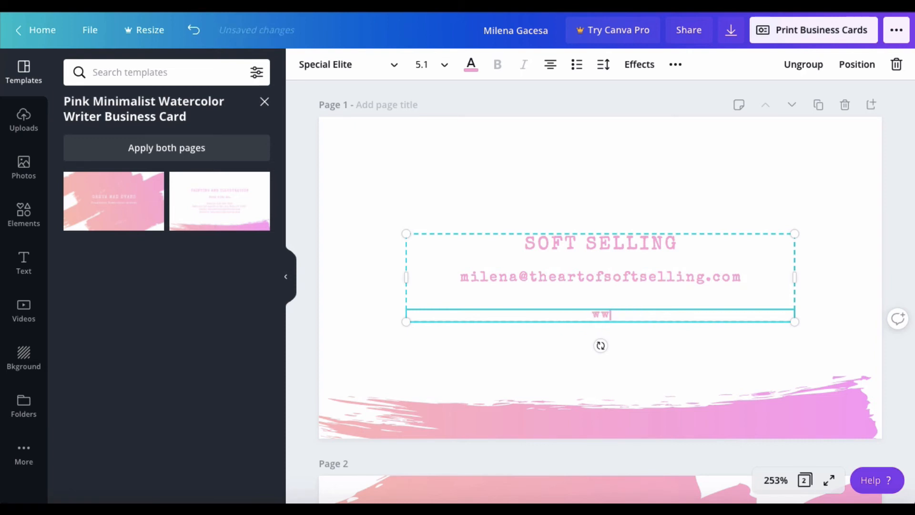
text(w.theartofsofse)
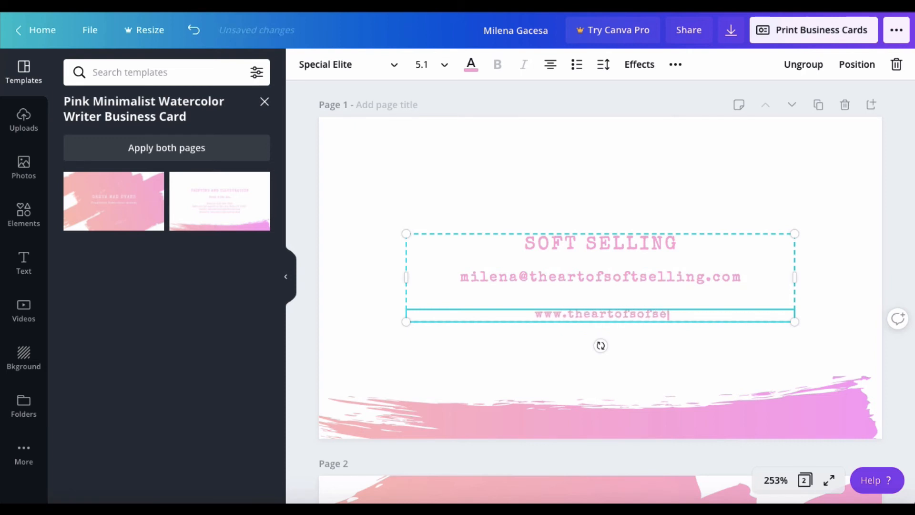
text(lling.co)
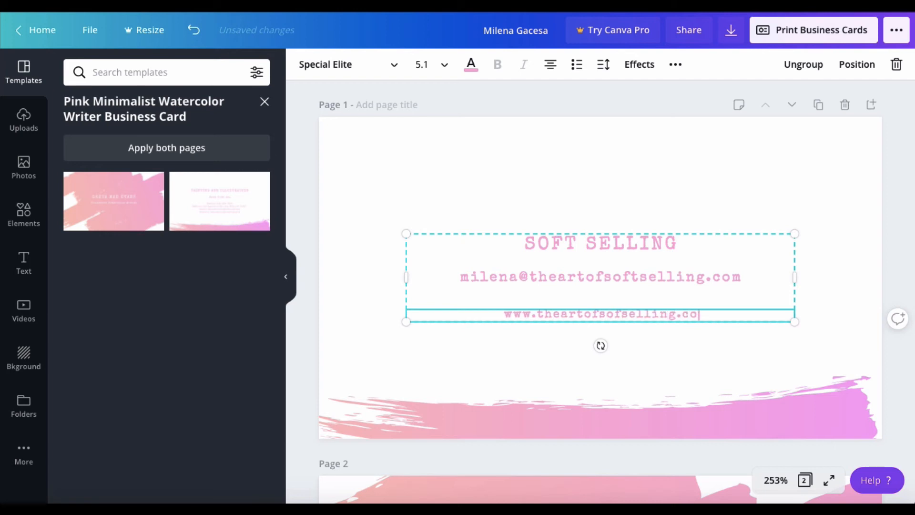
text(m)
click(671, 355)
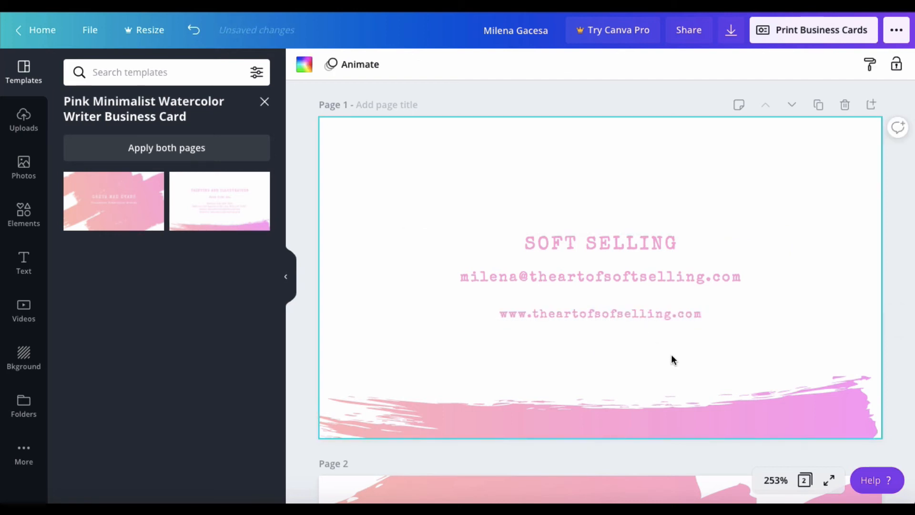
click(648, 315)
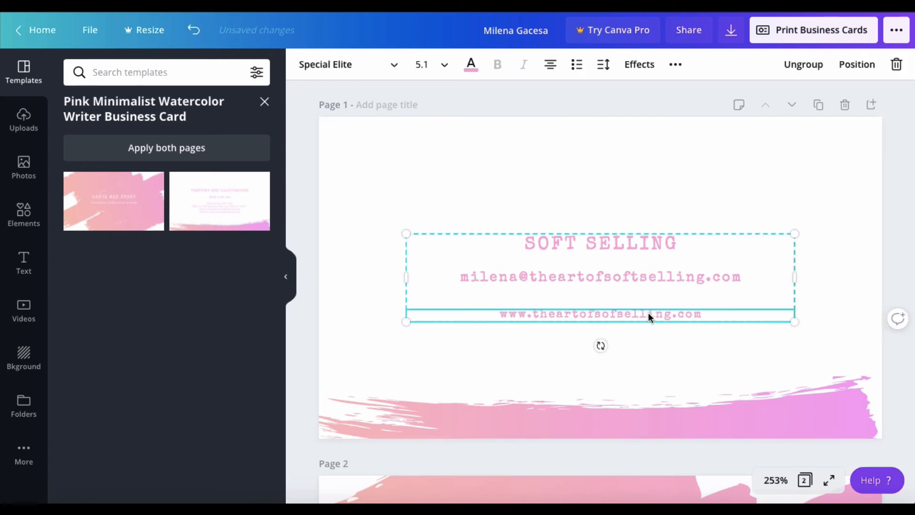
click(360, 67)
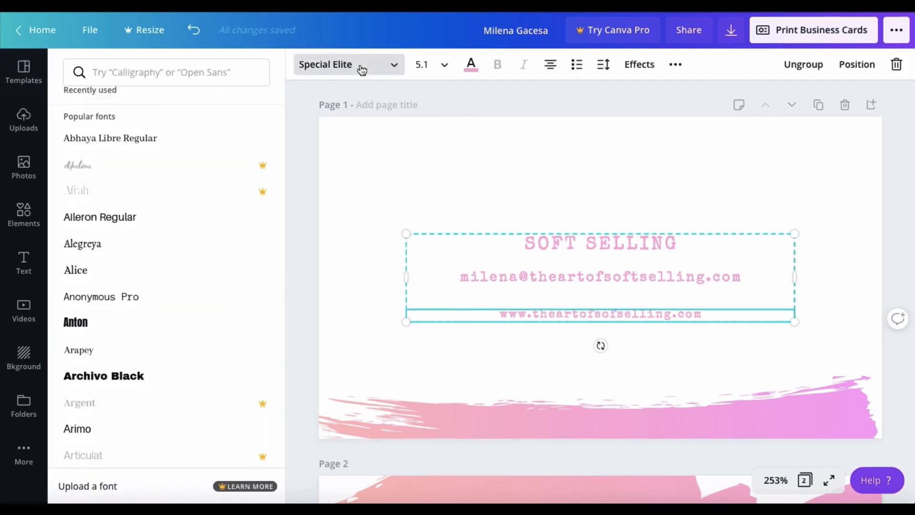
click(176, 225)
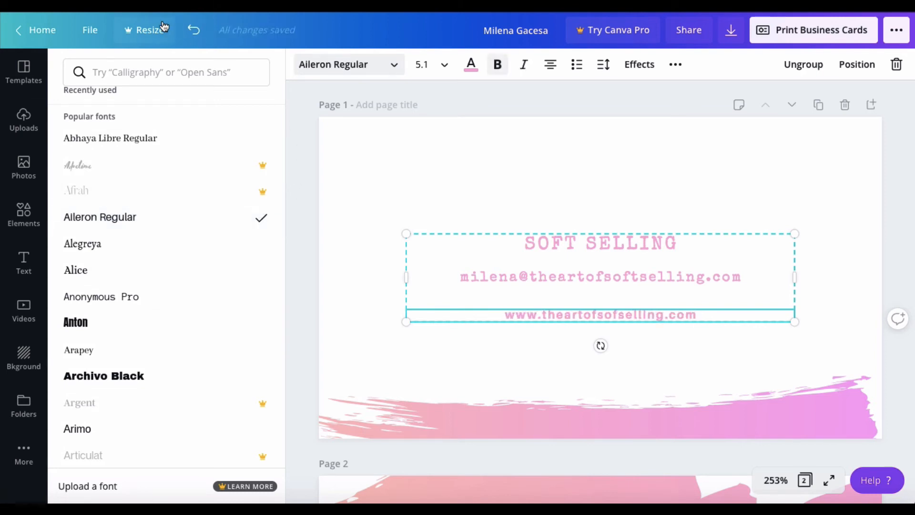
click(194, 31)
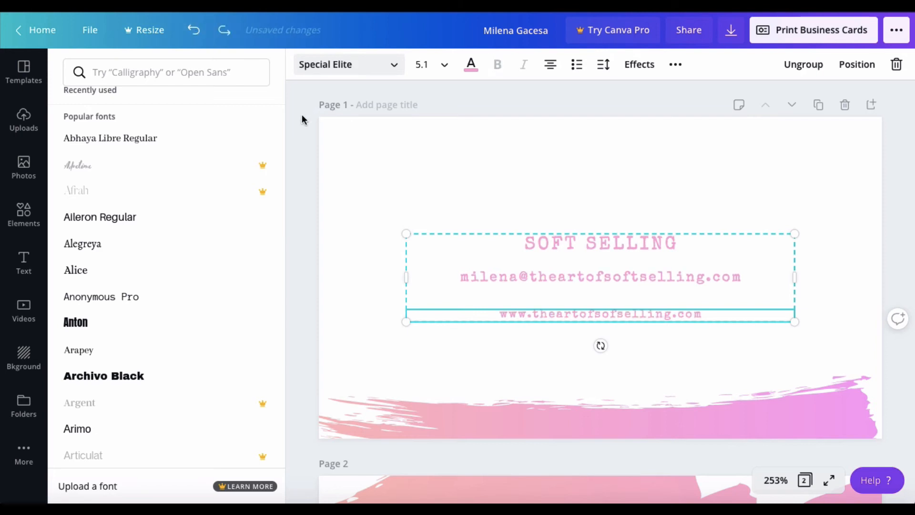
click(302, 113)
click(495, 425)
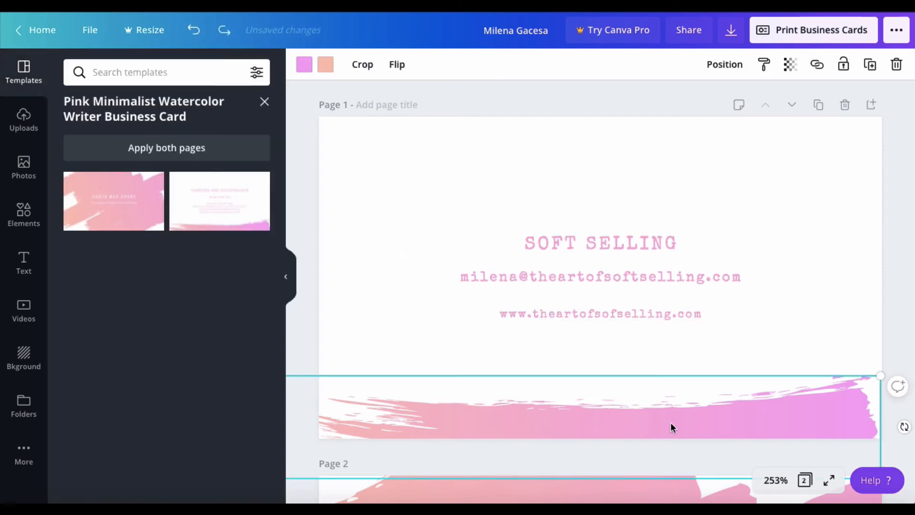
Change the front brush stroke's pink tone to royal blue so it fades pink to blue.
click(304, 65)
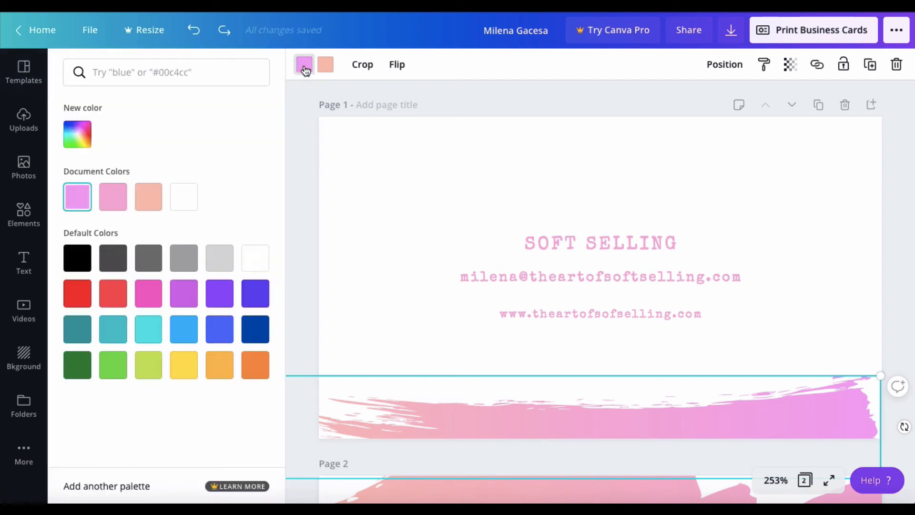
click(218, 335)
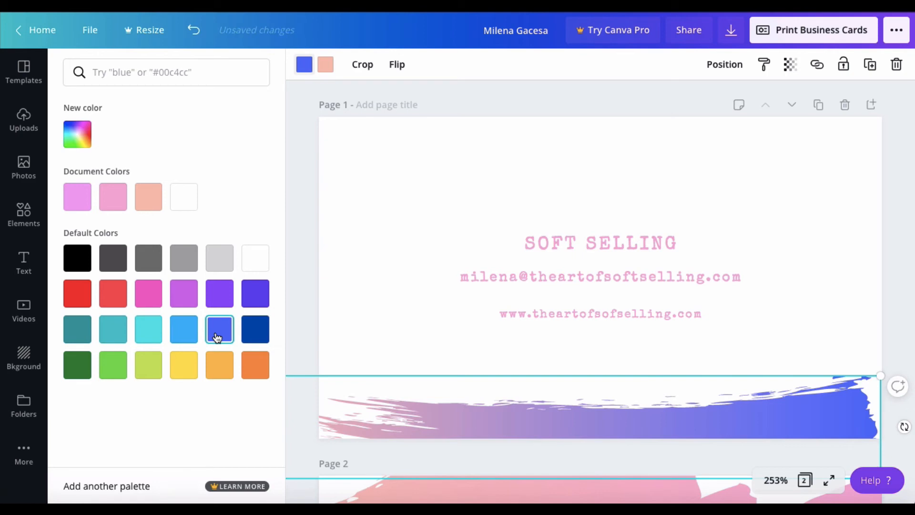
click(306, 270)
scroll(307, 271, down, 2)
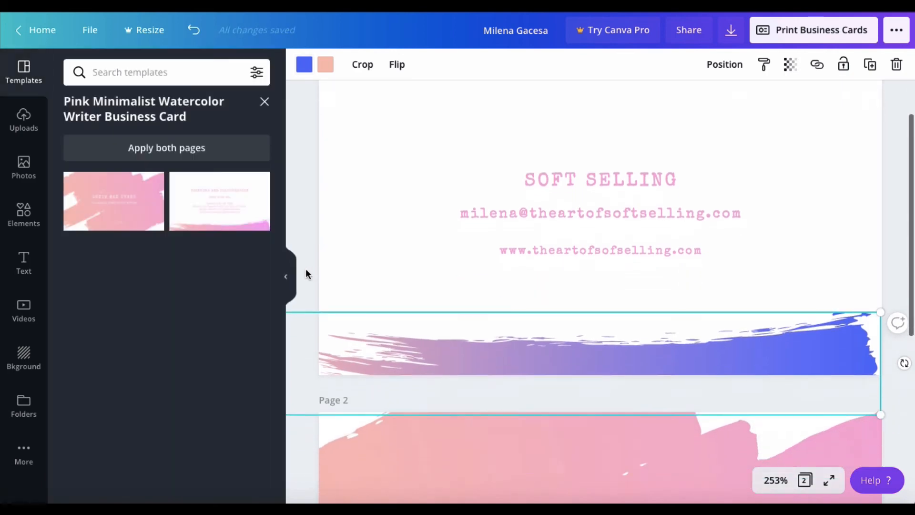
scroll(306, 271, down, 3)
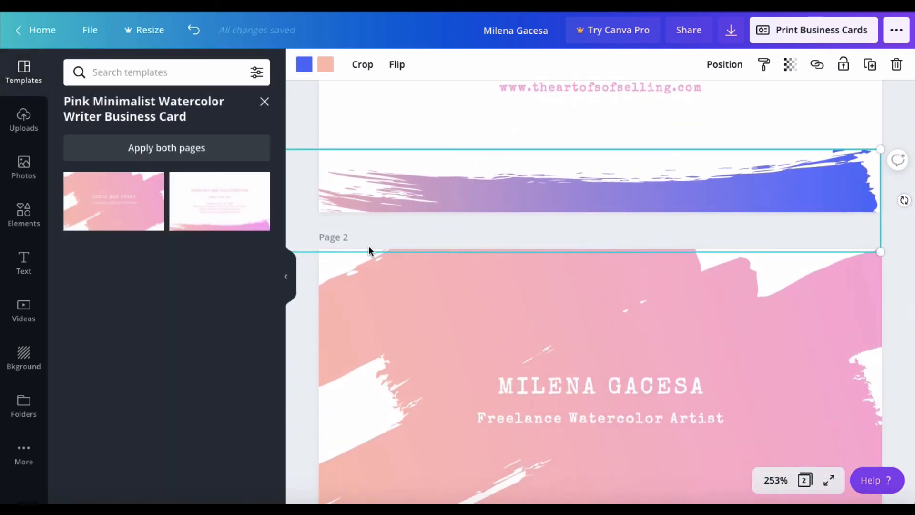
scroll(313, 213, up, 4)
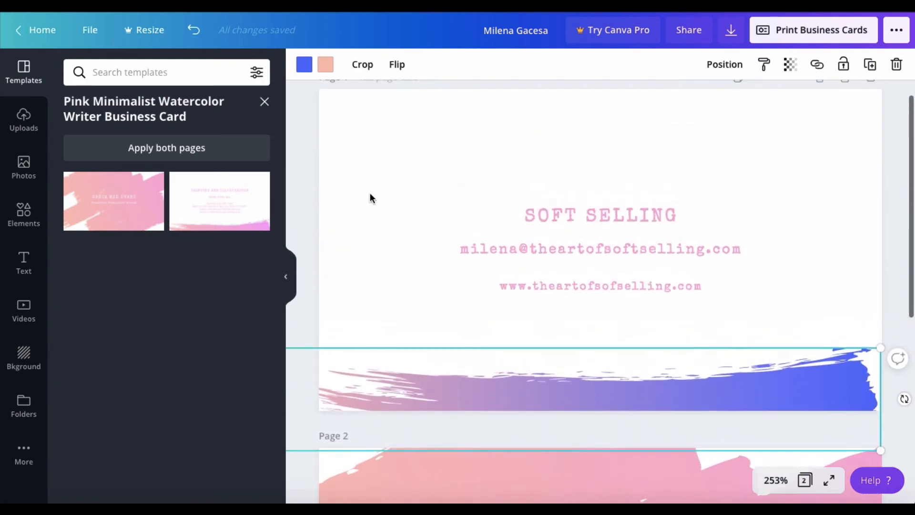
click(370, 195)
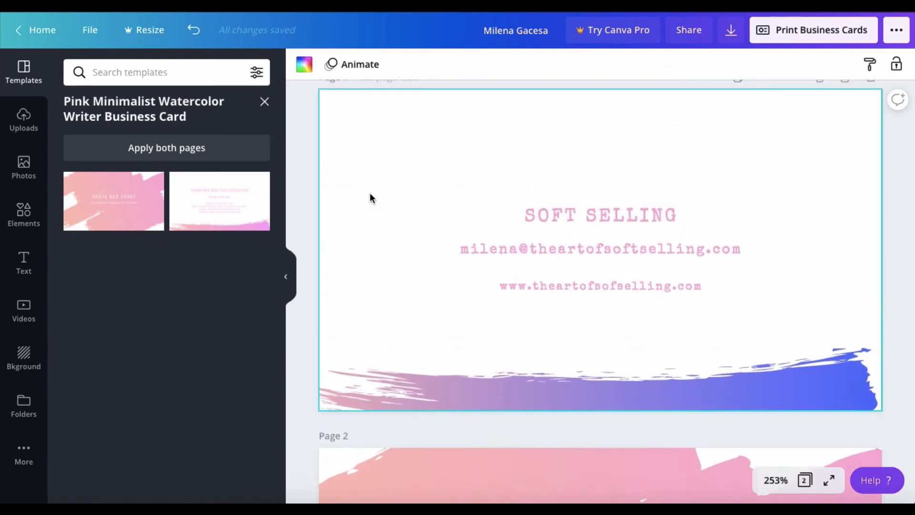
Download page 1 of the card as a PDF Print file and close the prints promotion.
click(731, 32)
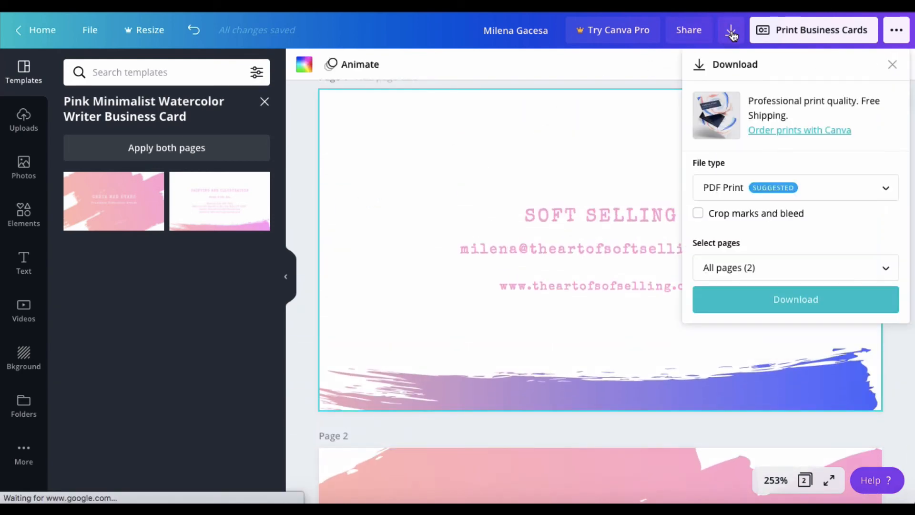
click(828, 191)
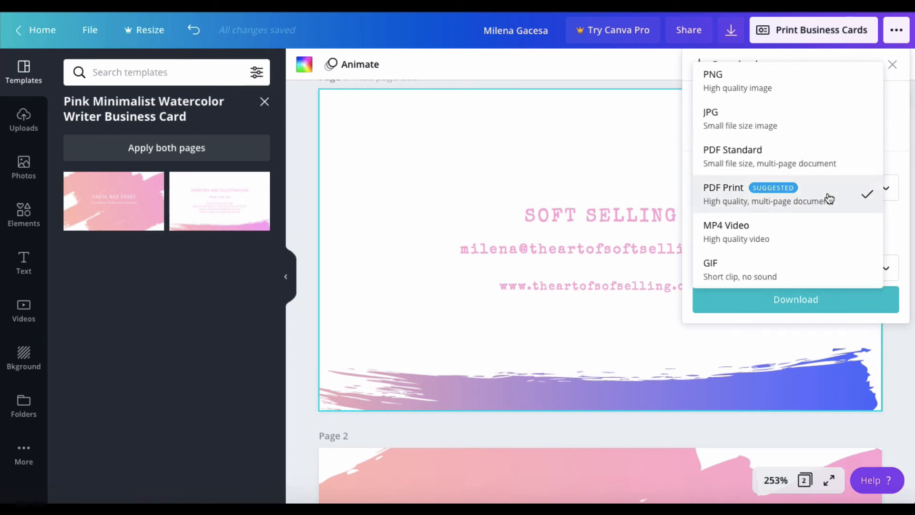
click(829, 198)
click(779, 270)
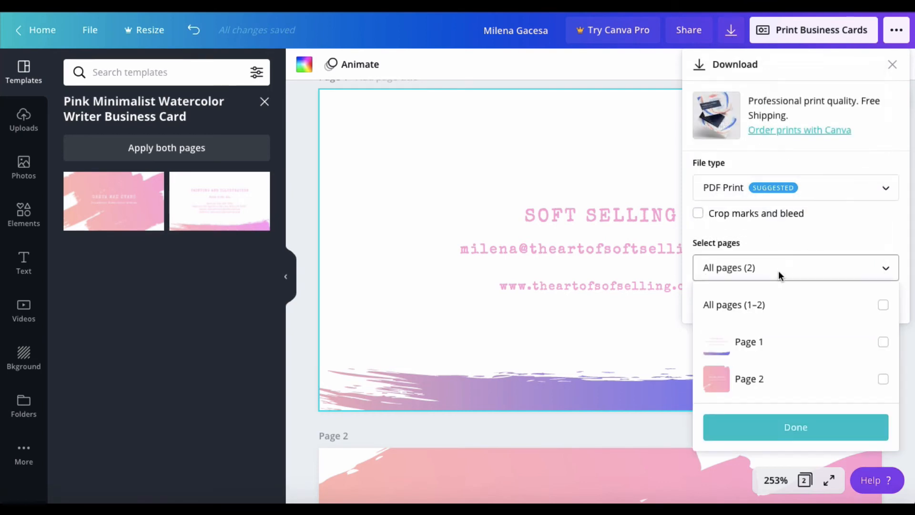
click(793, 351)
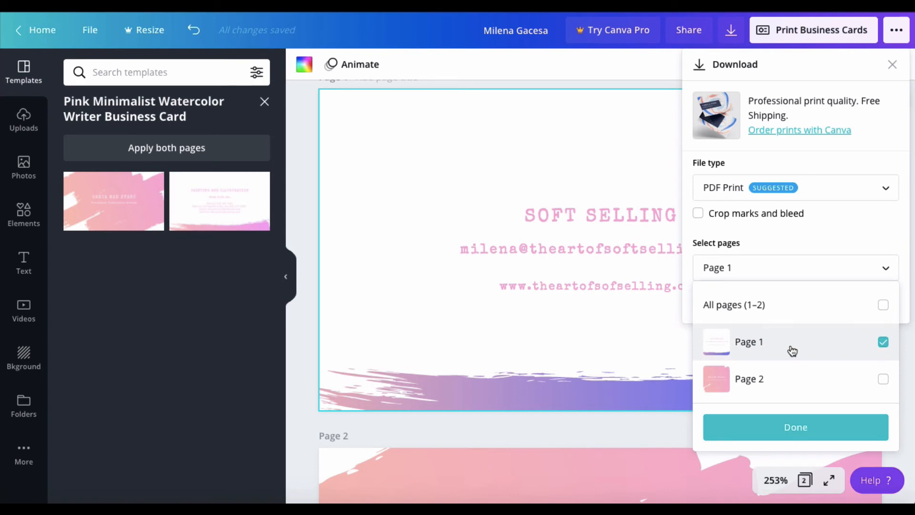
click(782, 427)
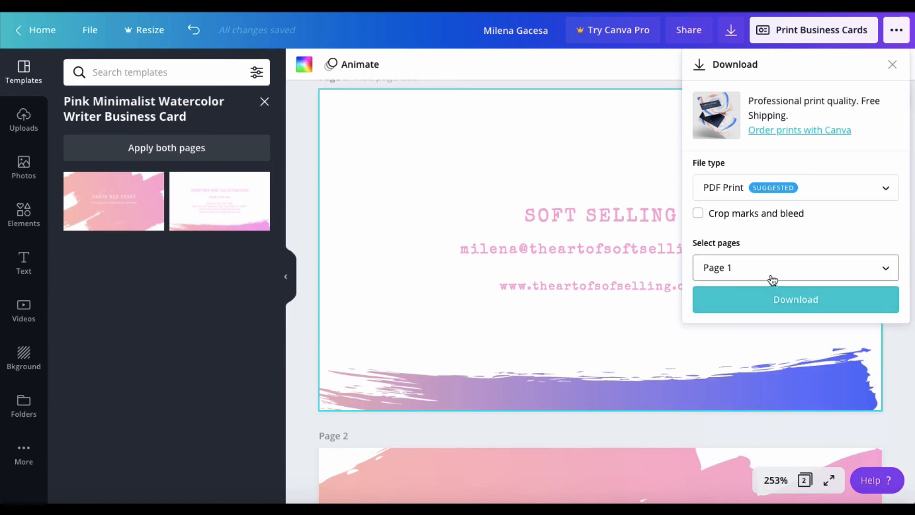
click(772, 300)
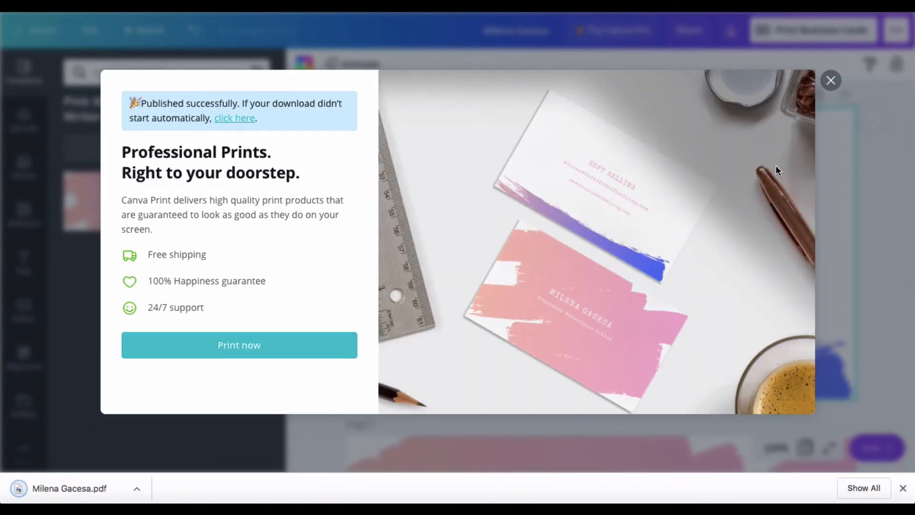
click(831, 80)
Swap the page 2 brush stroke's pink tone for royal blue, giving a peach-to-blue blend.
scroll(742, 257, down, 5)
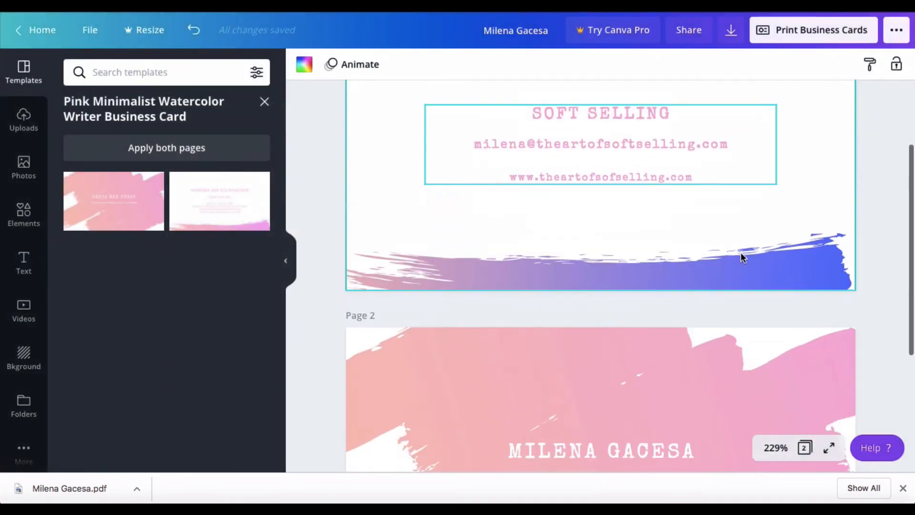
scroll(742, 258, down, 1)
click(742, 258)
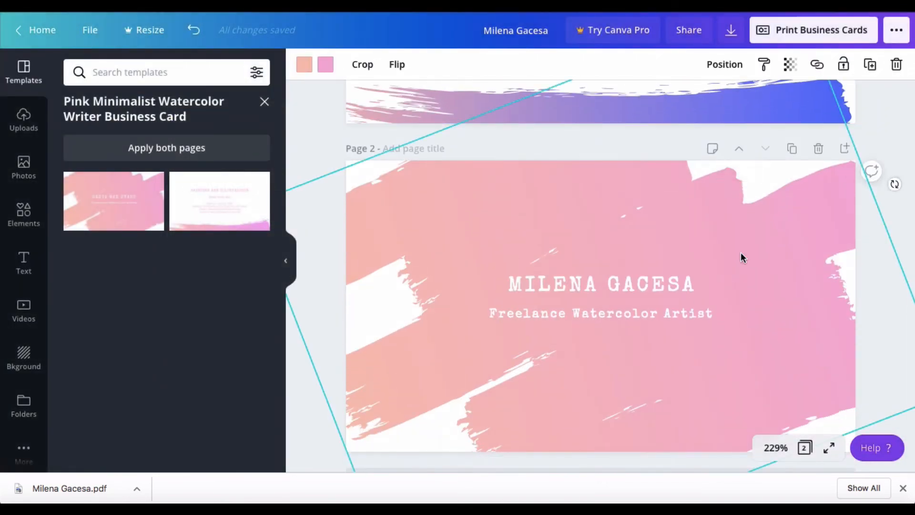
click(326, 65)
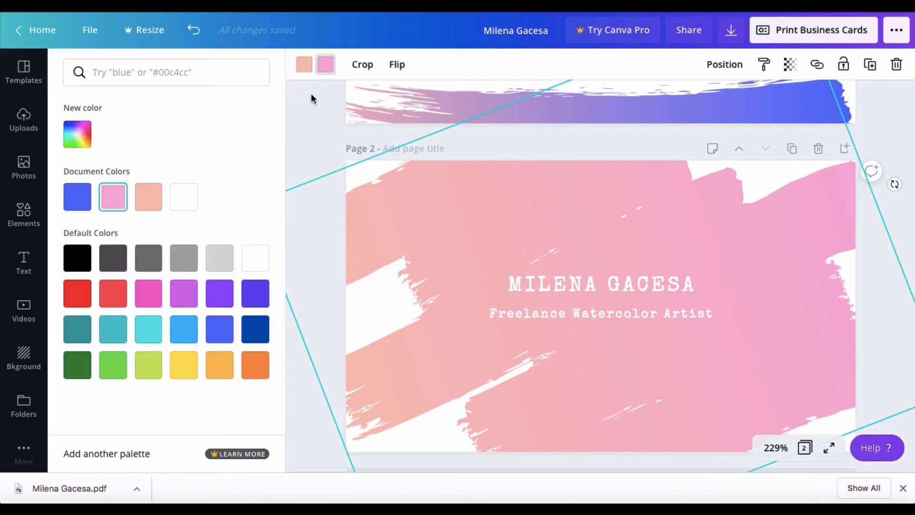
click(225, 323)
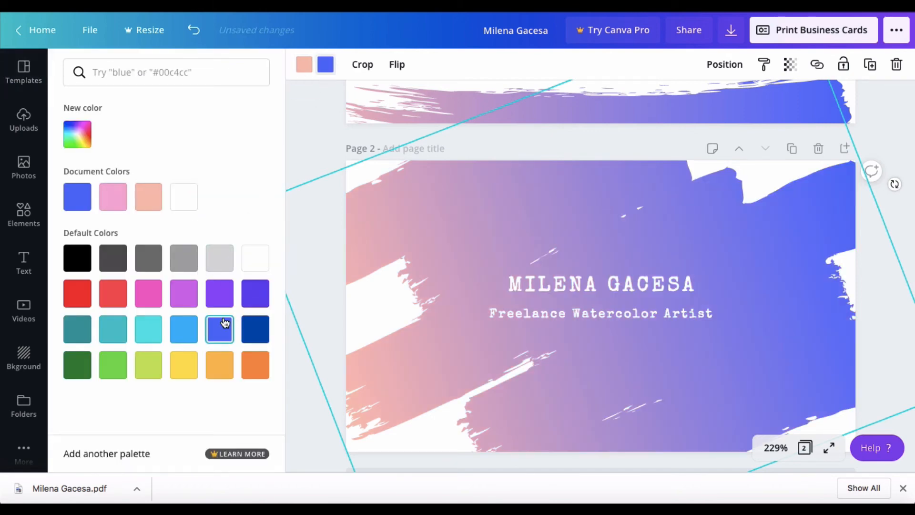
click(313, 124)
scroll(470, 256, up, 2)
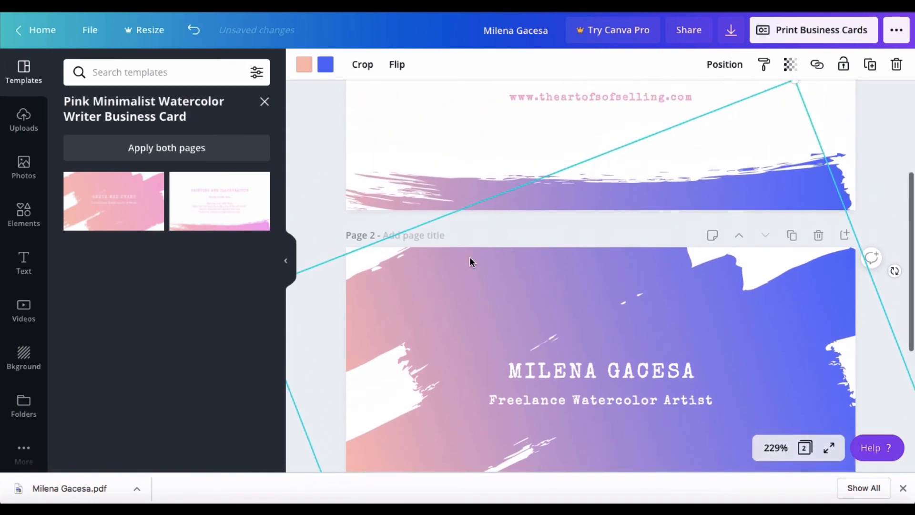
scroll(470, 256, up, 2)
scroll(470, 260, down, 5)
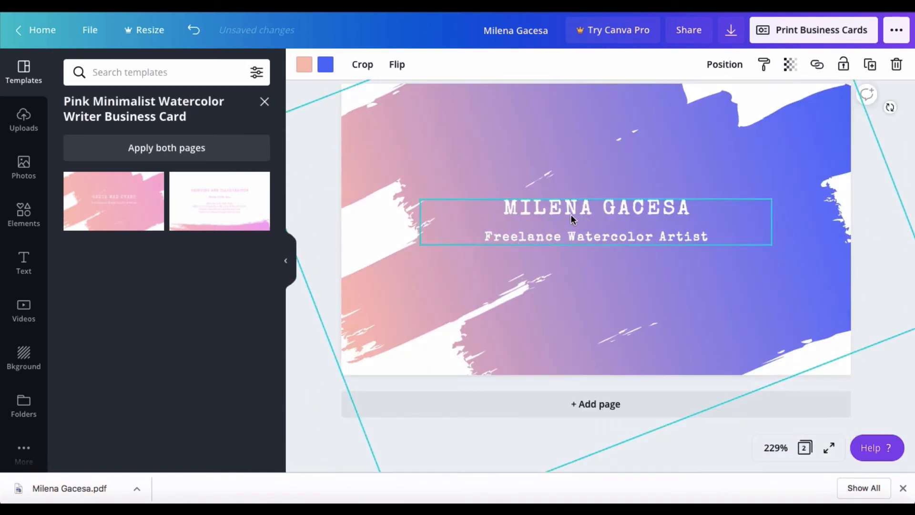
Move the back card's name and subtitle block higher.
click(575, 205)
scroll(576, 210, up, 1)
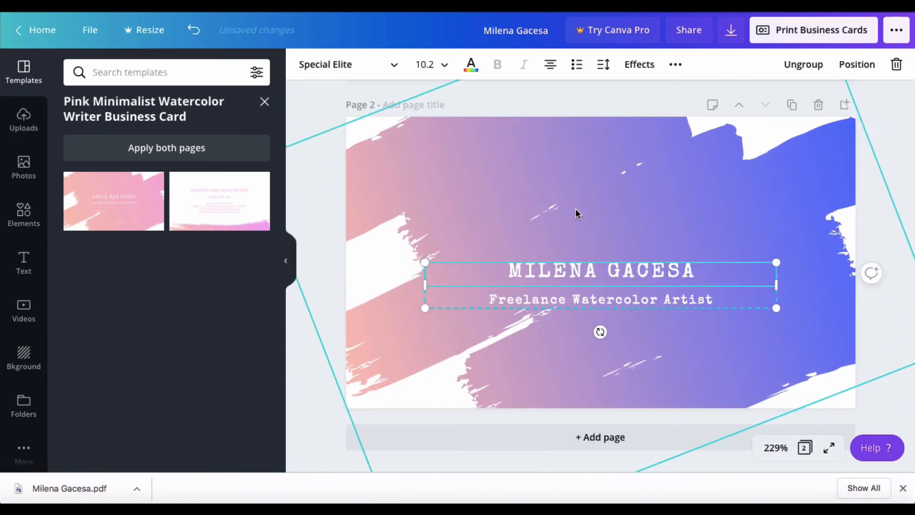
drag(588, 273, 586, 218)
scroll(580, 226, down, 1)
scroll(587, 238, up, 1)
Change the subtitle to 'Social Media Strategist'.
click(585, 275)
click(584, 275)
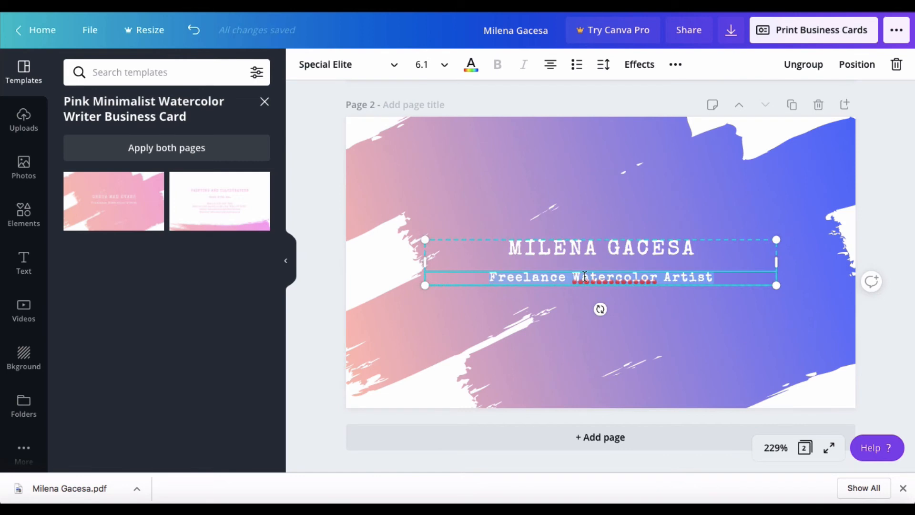
text(Social )
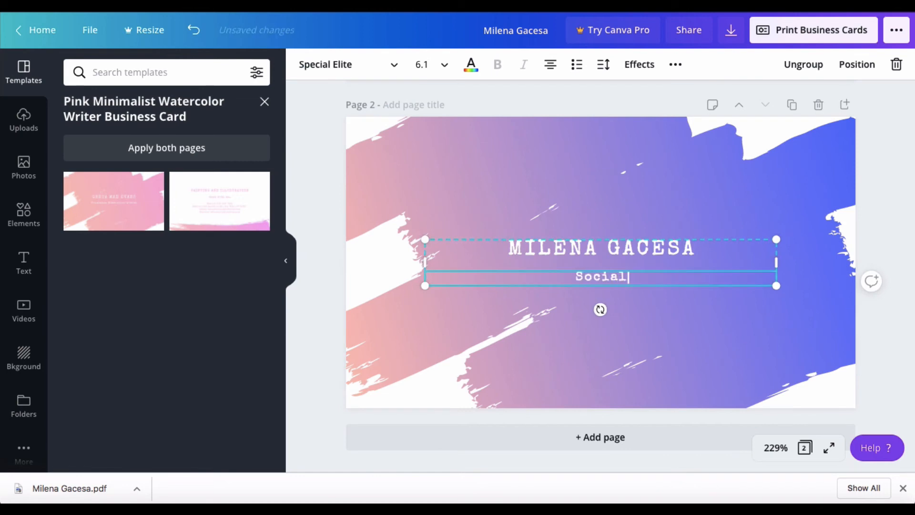
text(Media)
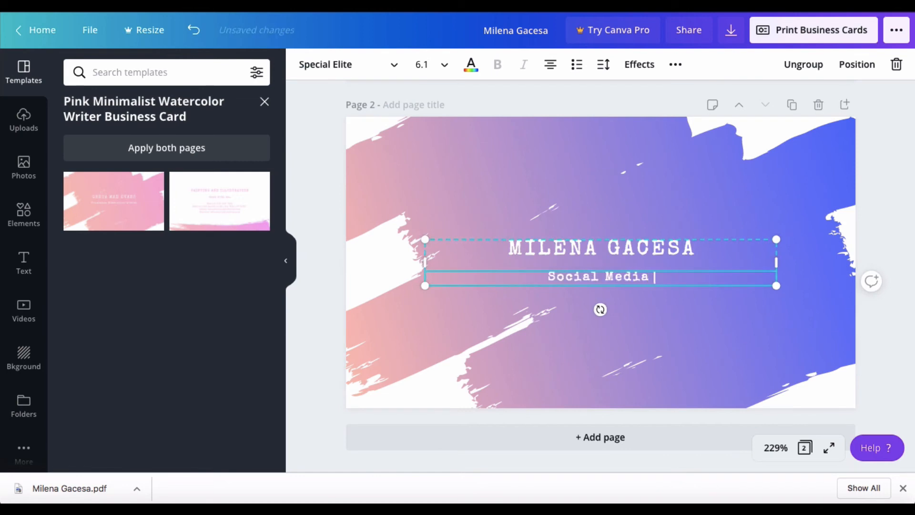
text( Strat)
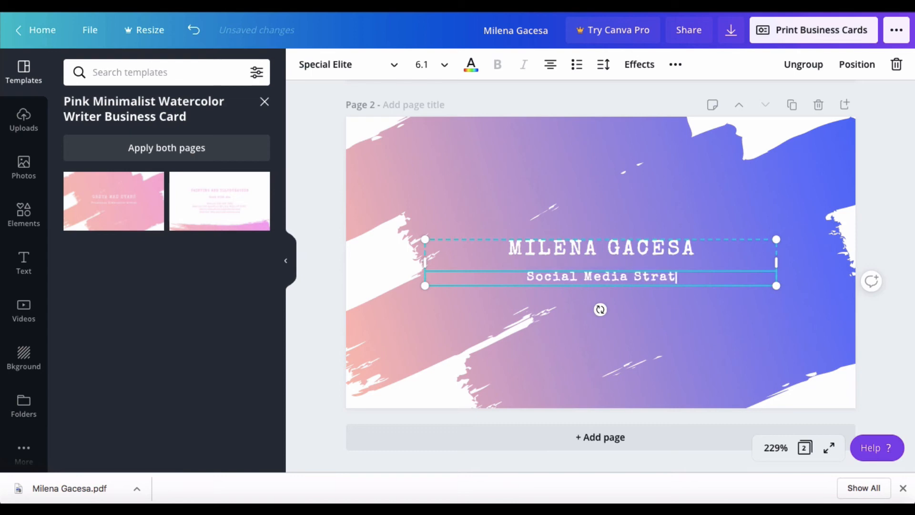
text(egist)
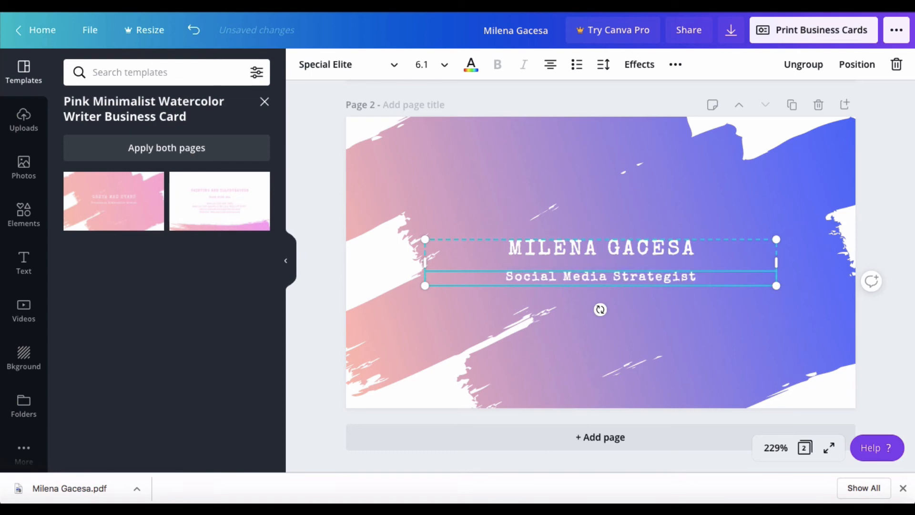
click(647, 333)
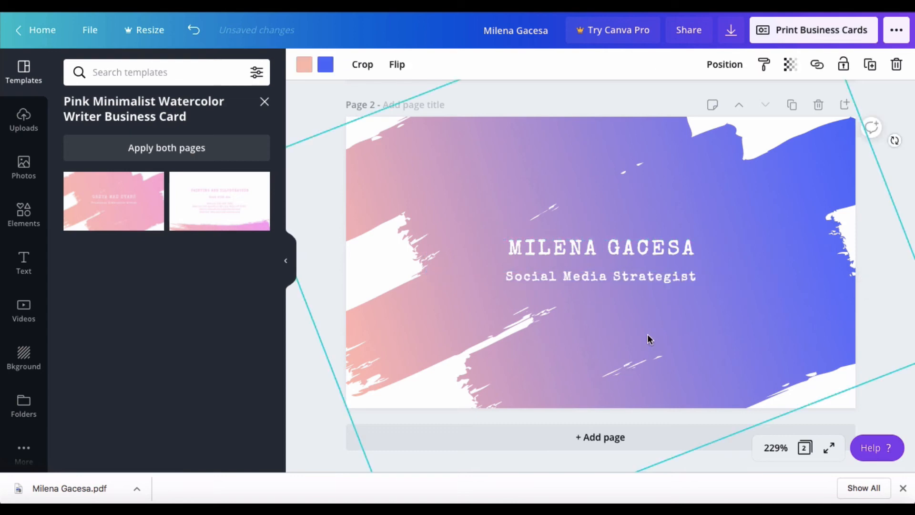
Set the name in Amsterdam Four with all-caps turned off.
click(608, 249)
double_click(608, 247)
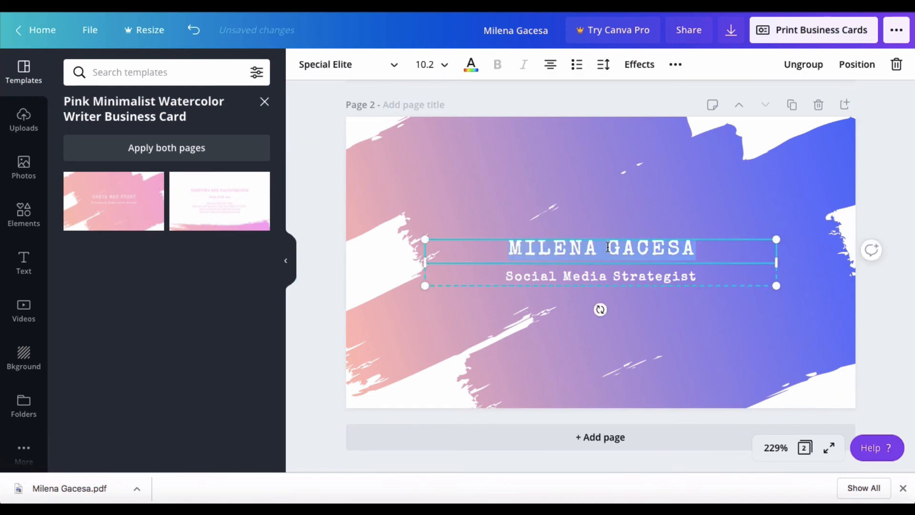
click(360, 71)
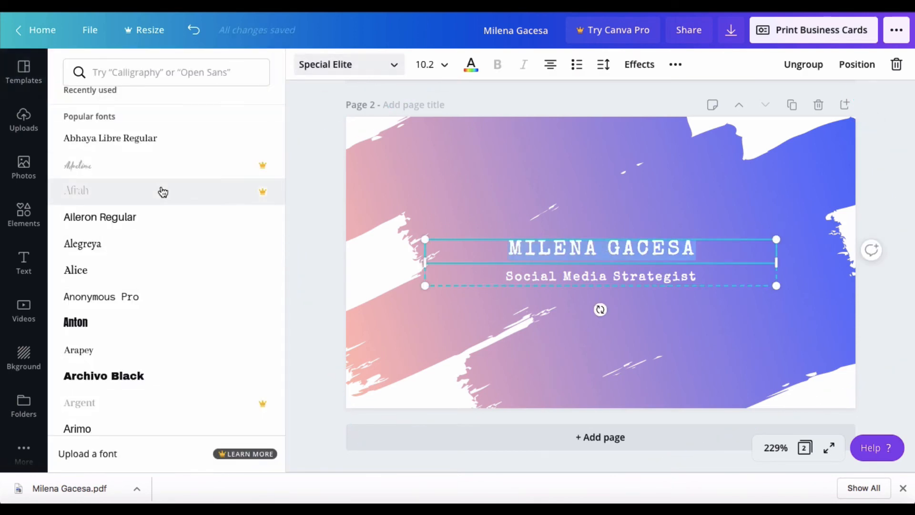
scroll(163, 246, up, 4)
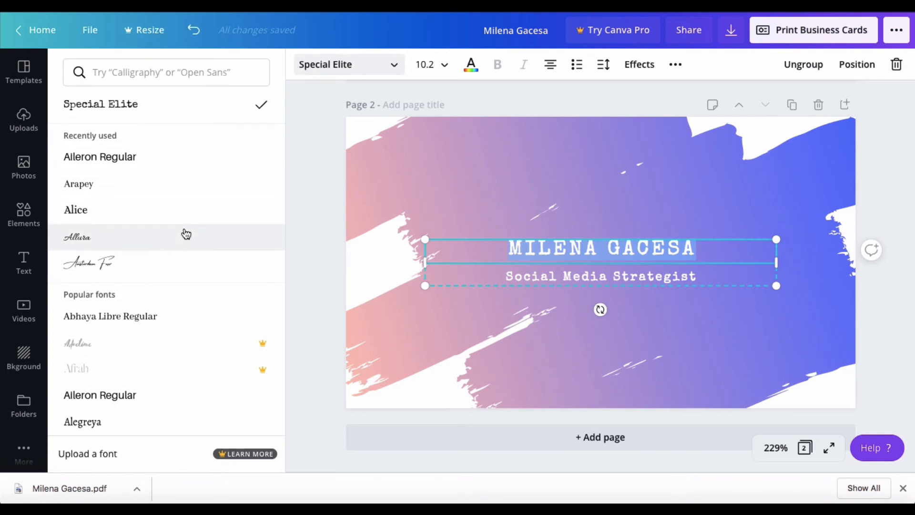
click(128, 269)
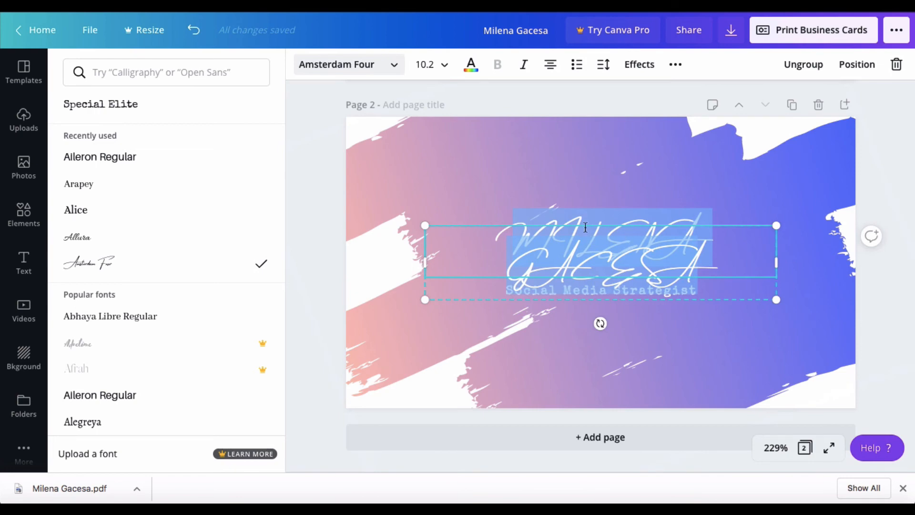
click(677, 66)
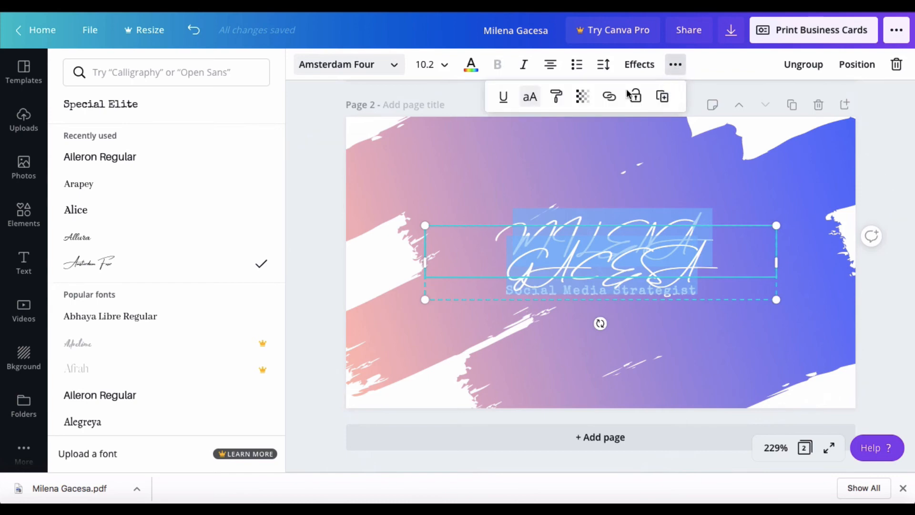
click(530, 99)
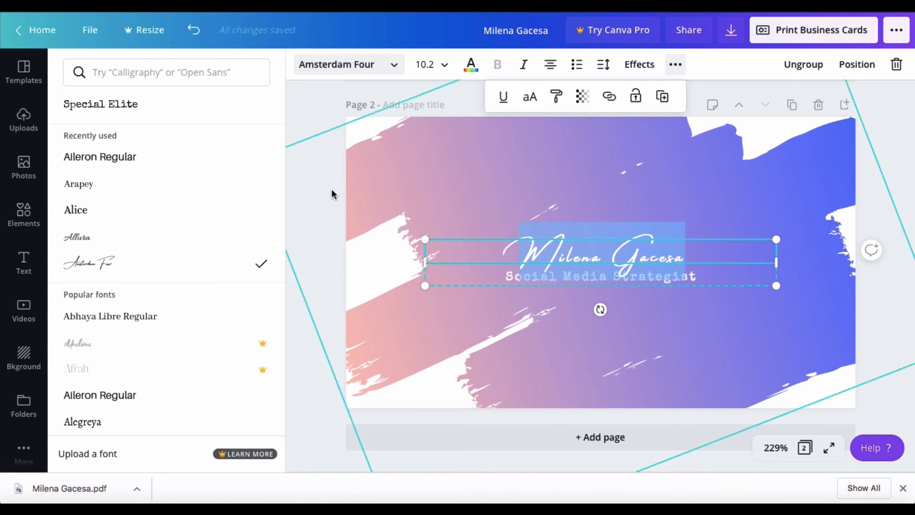
click(300, 361)
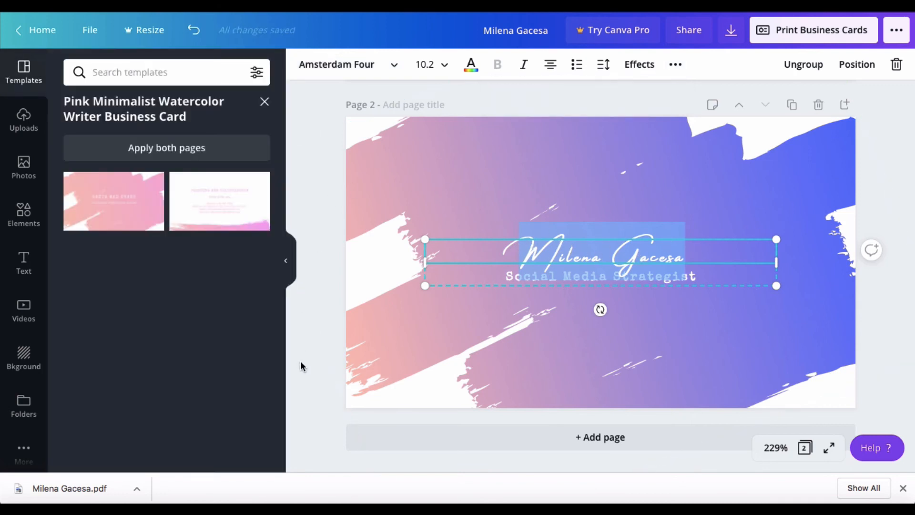
click(368, 339)
Add a line break after the name to space it above the subtitle.
click(570, 276)
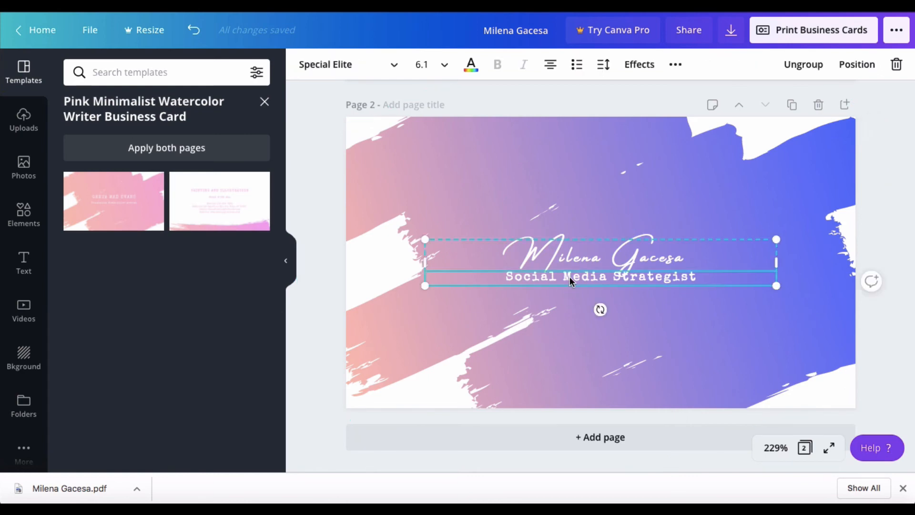
click(689, 259)
click(689, 259)
key(Return)
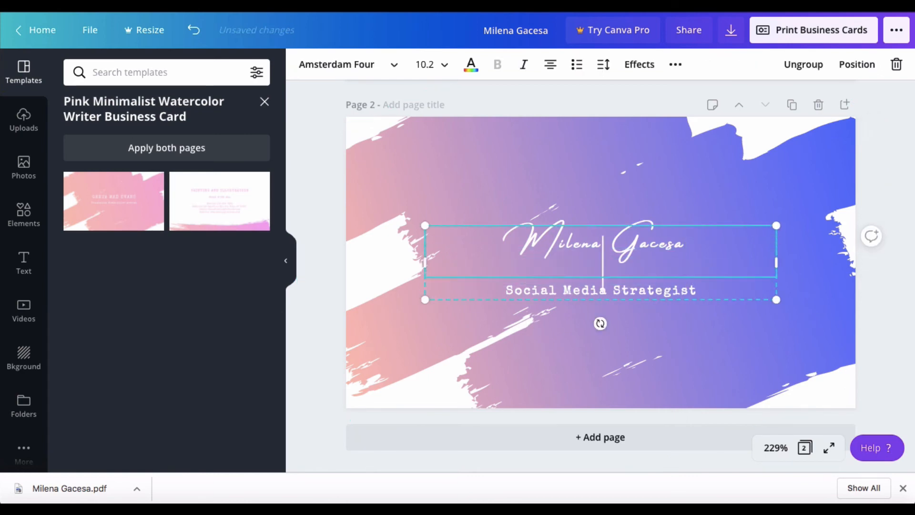
Move and enlarge the back's brush-stroke image to fill the card behind the name and subtitle.
click(732, 326)
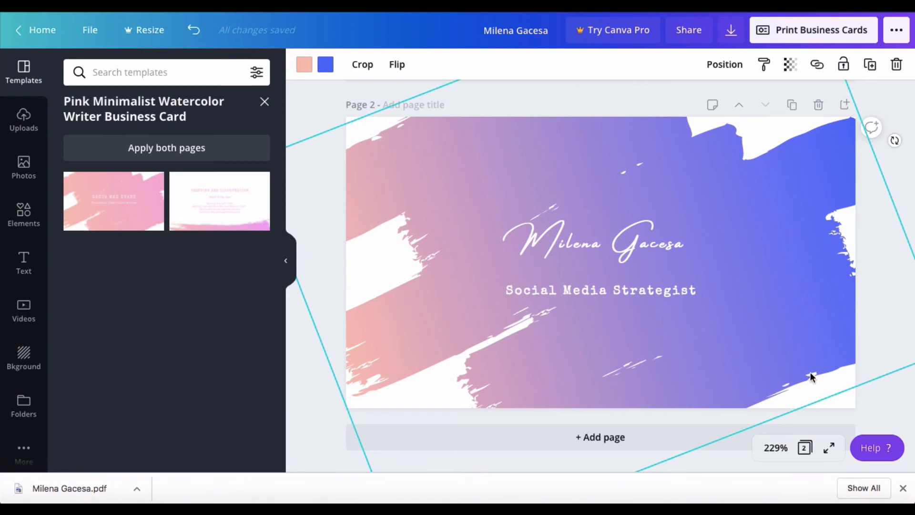
mouse_move(813, 282)
mouse_down()
mouse_move(866, 282)
mouse_move(713, 276)
mouse_move(854, 296)
mouse_move(875, 278)
mouse_move(819, 270)
mouse_move(800, 282)
mouse_move(820, 272)
mouse_move(810, 305)
mouse_up()
drag(805, 292, 810, 271)
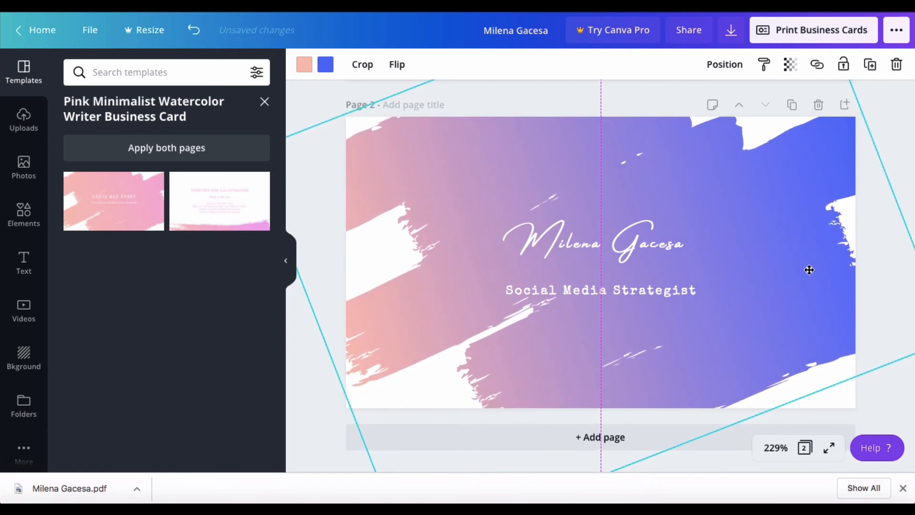
drag(810, 271, 808, 269)
drag(793, 324, 773, 423)
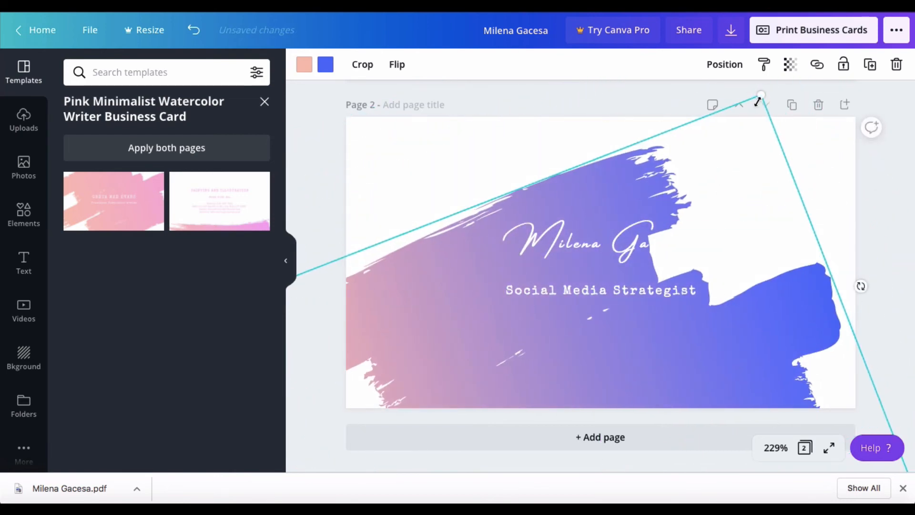
drag(761, 95, 764, 64)
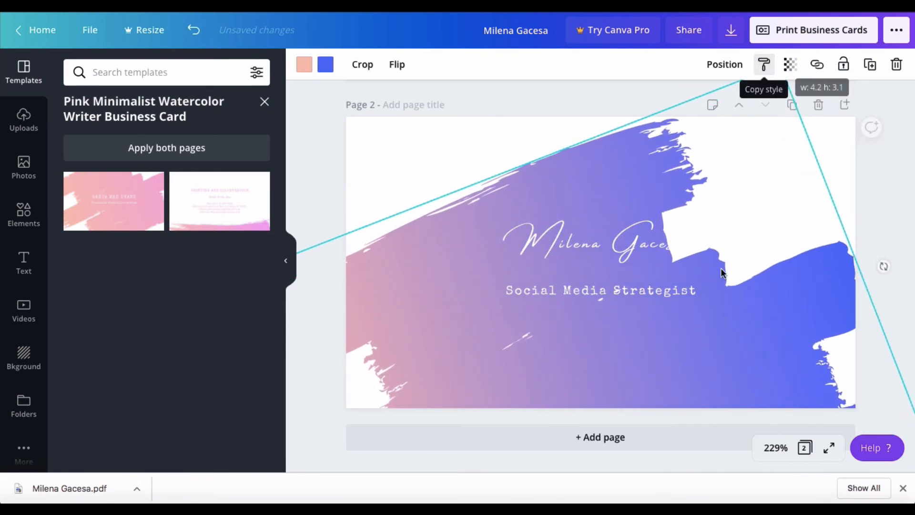
drag(698, 326, 725, 192)
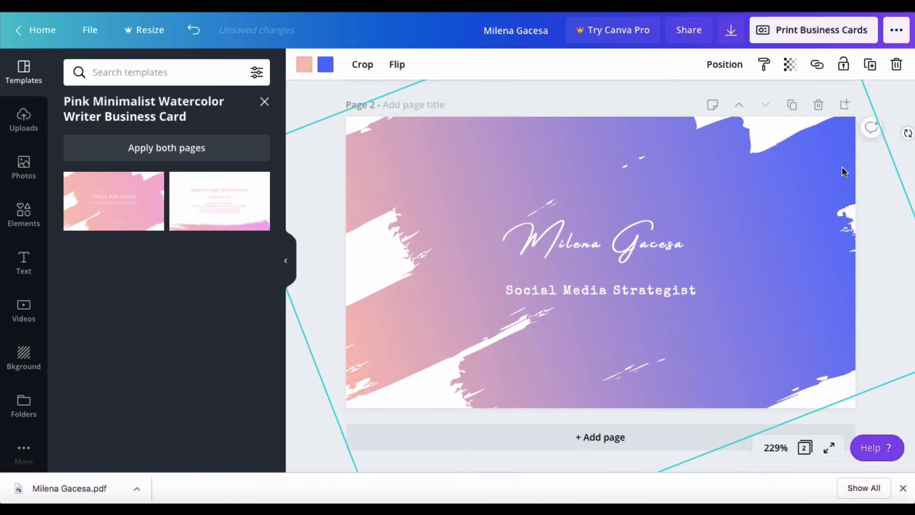
click(889, 102)
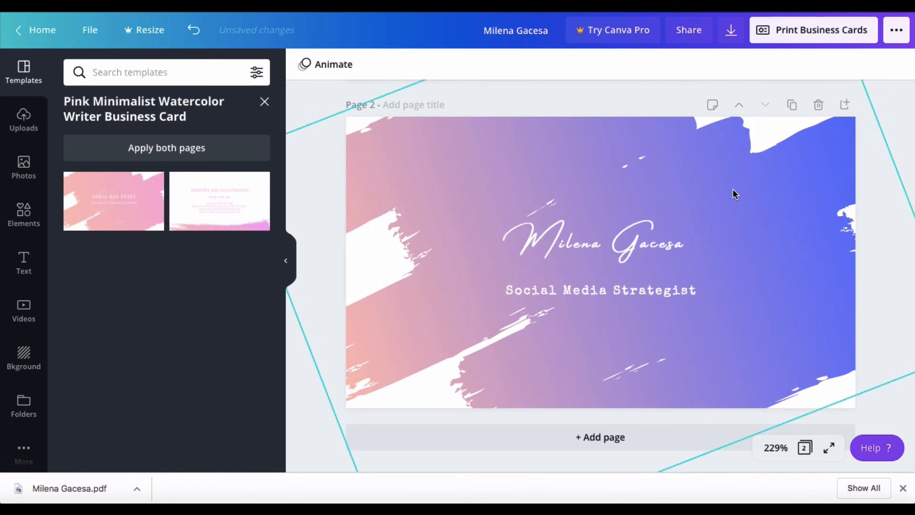
Check the download settings, PDF Print with all 2 pages, then close the panel.
click(732, 34)
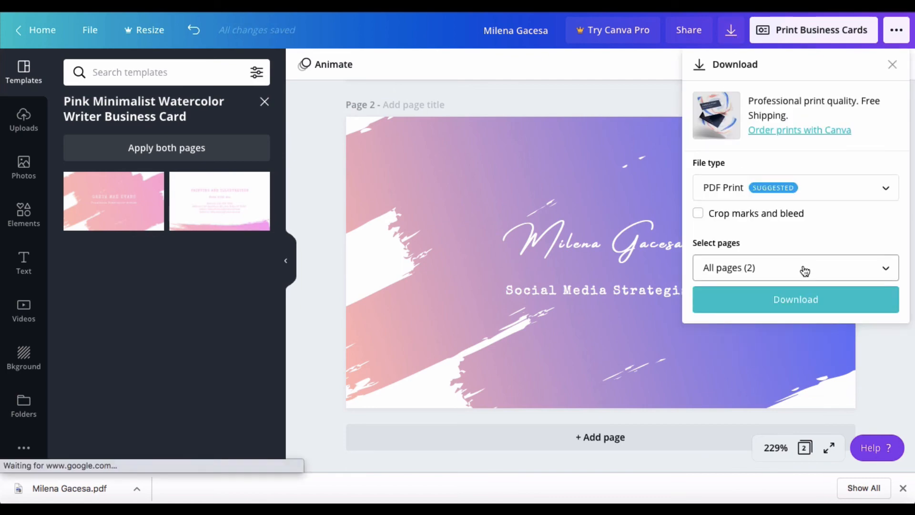
click(527, 98)
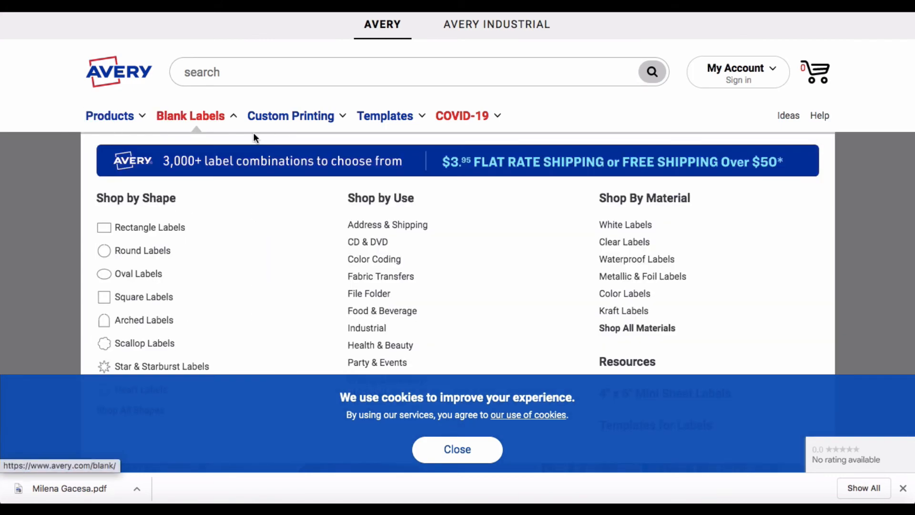
Go to Blank Labels > Rectangle Labels and browse the 66 products.
mouse_move(246, 125)
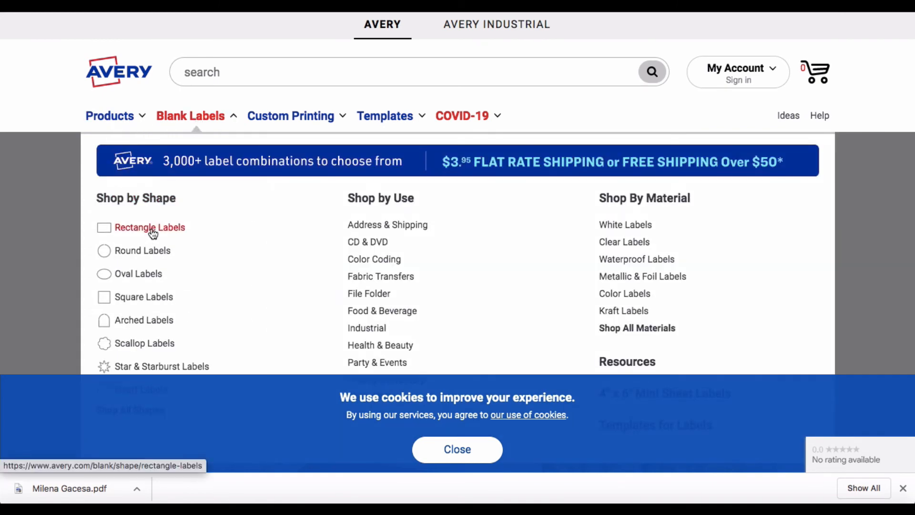
click(152, 233)
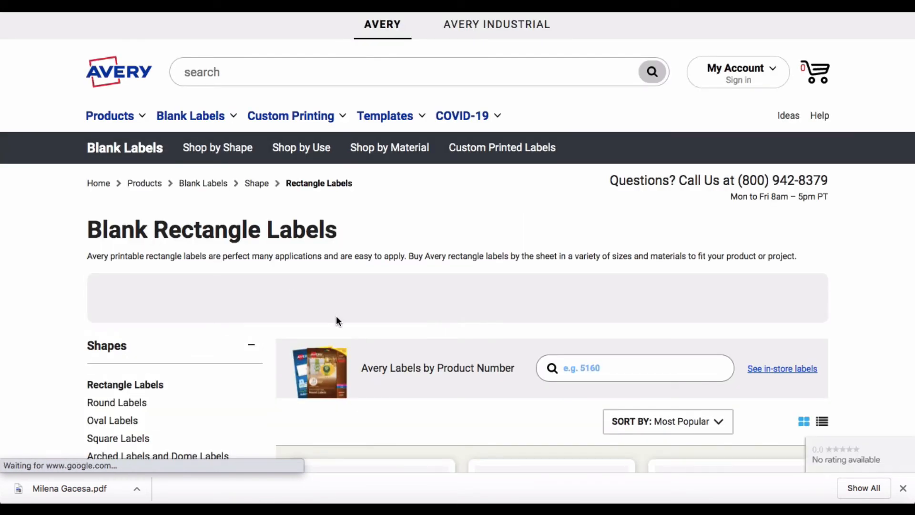
scroll(336, 315, down, 3)
scroll(336, 316, down, 1)
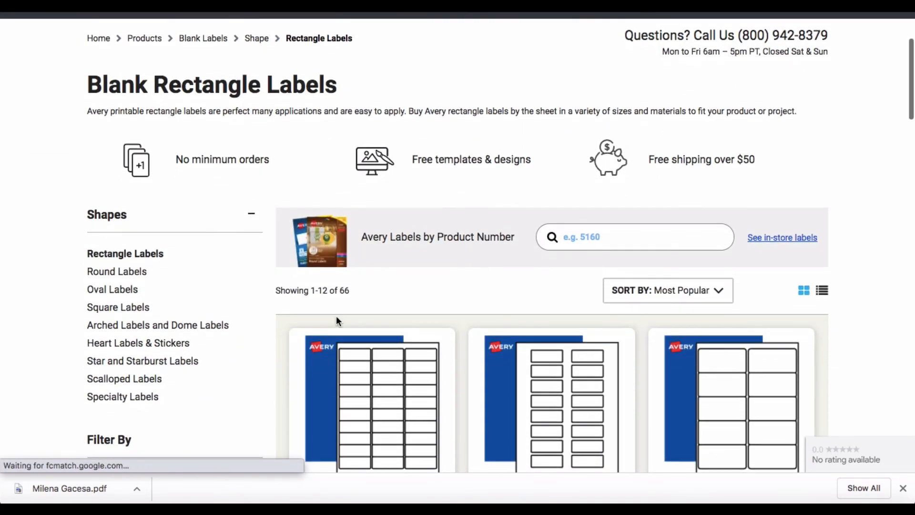
scroll(336, 316, up, 5)
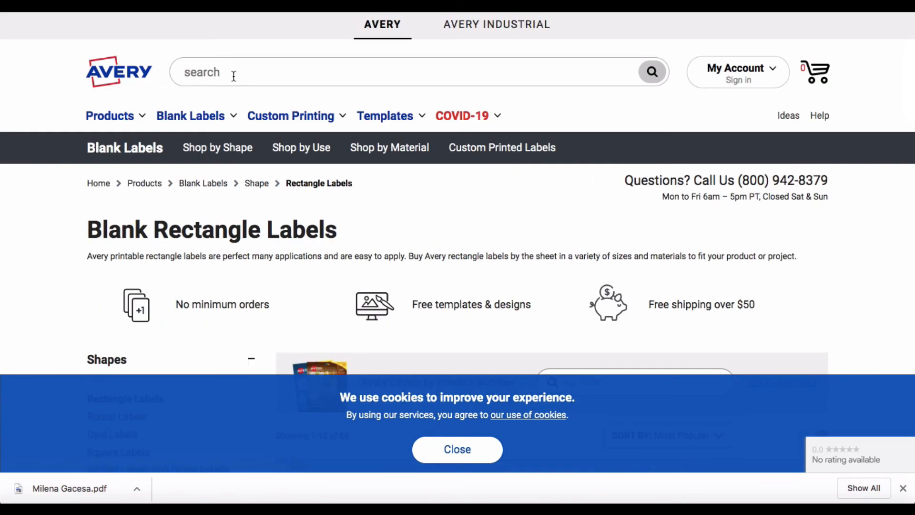
Search for product 28877 and open the Clean Edge Business Cards result.
click(234, 76)
text(28877)
key(Return)
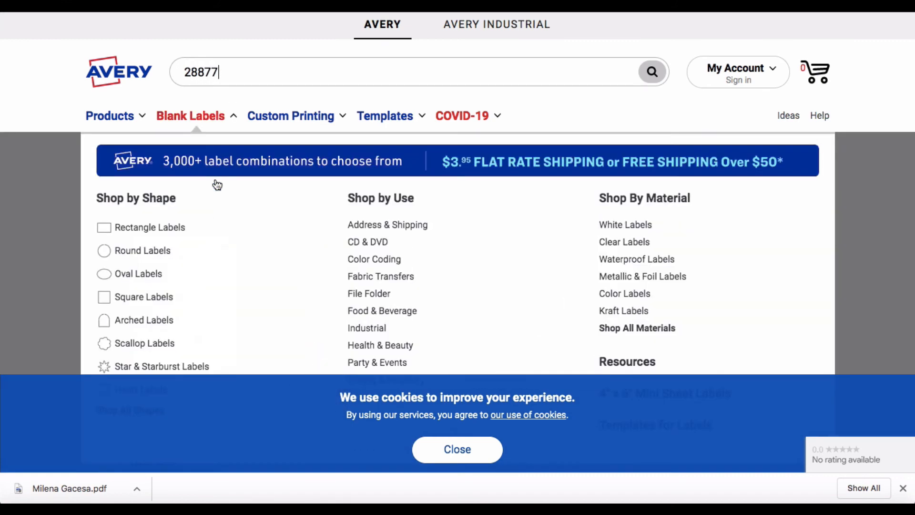
scroll(121, 267, down, 2)
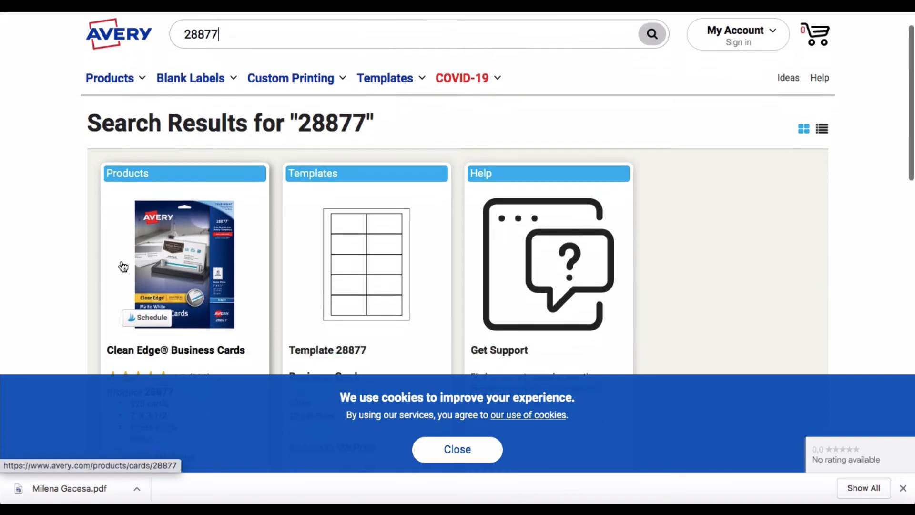
click(156, 238)
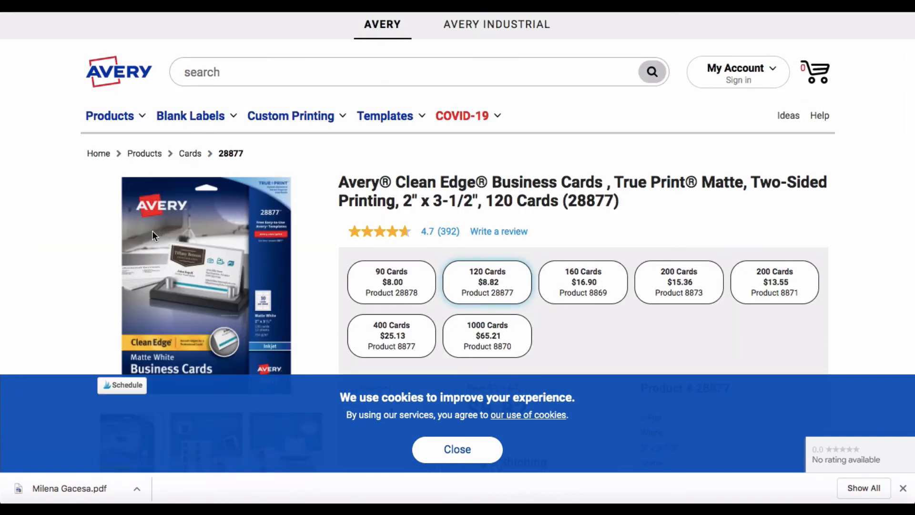
Review the Clean Edge two-sided business card page, priced $8.82 for 120 cards.
scroll(93, 230, down, 2)
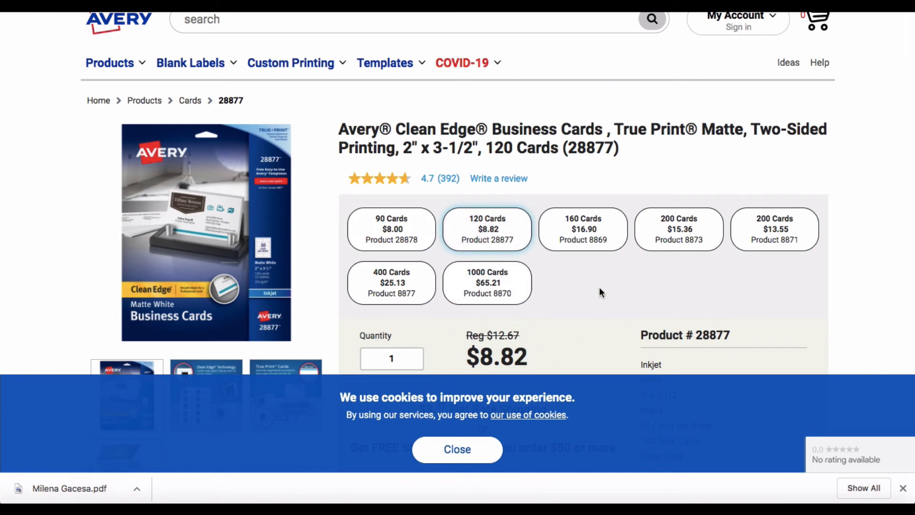
scroll(600, 284, down, 5)
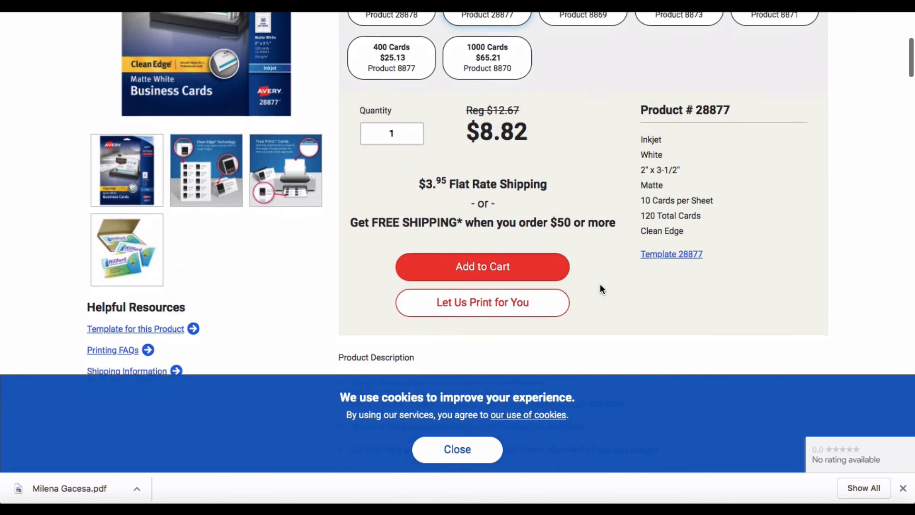
scroll(600, 286, up, 3)
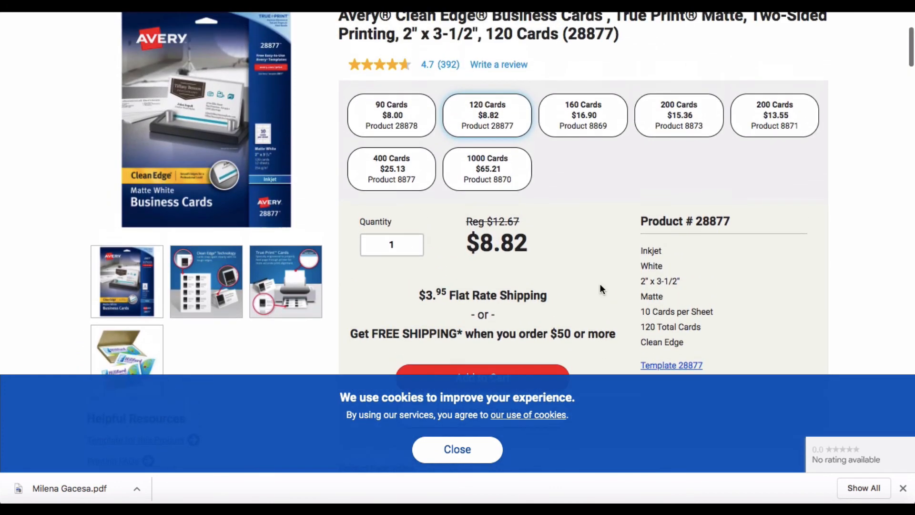
scroll(600, 284, up, 1)
scroll(600, 284, down, 2)
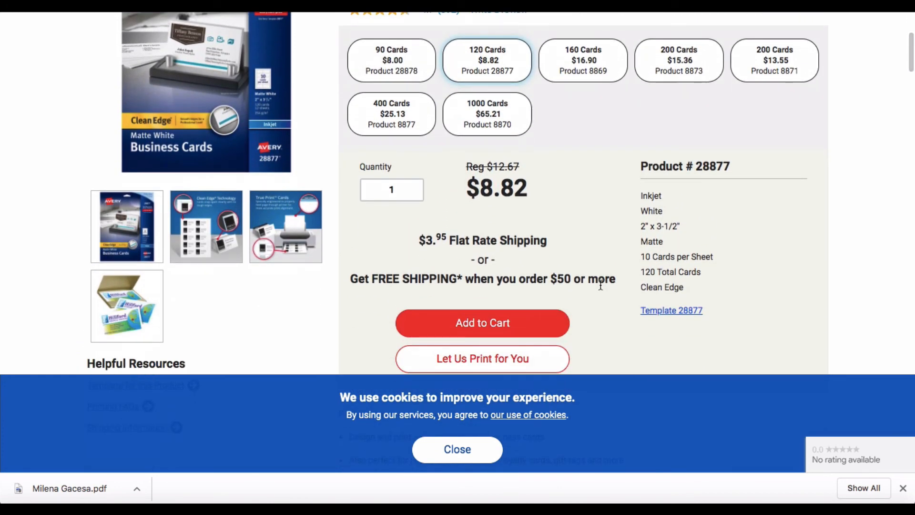
scroll(600, 285, up, 4)
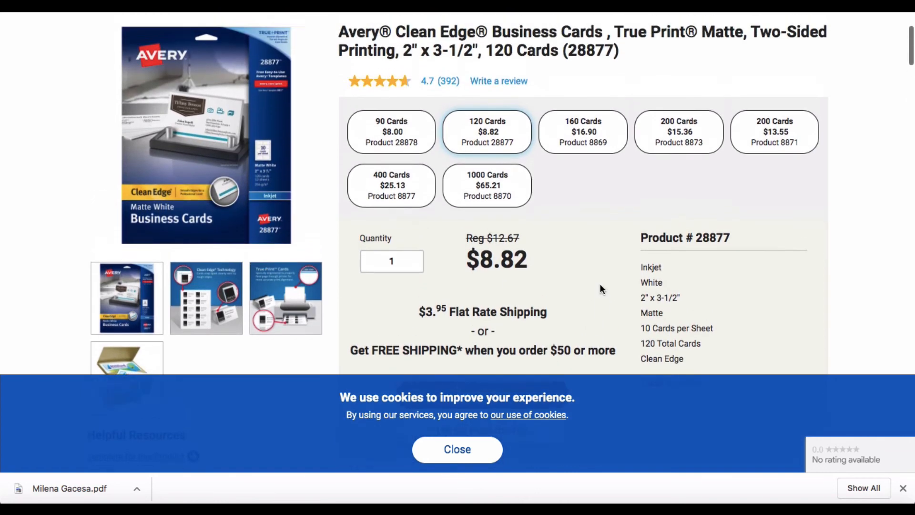
scroll(600, 288, up, 1)
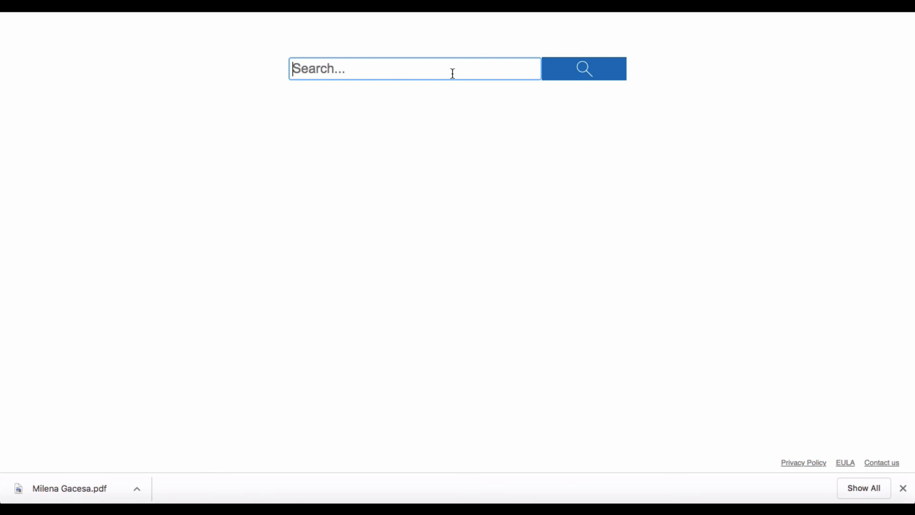
Search Yahoo for 'business cards toronto' and scroll down the results to the related searches.
text(busin)
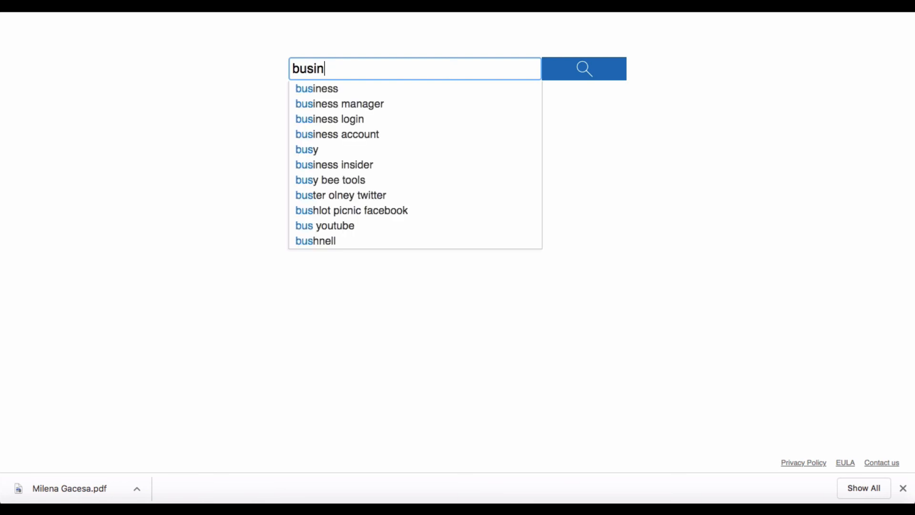
text(ess card)
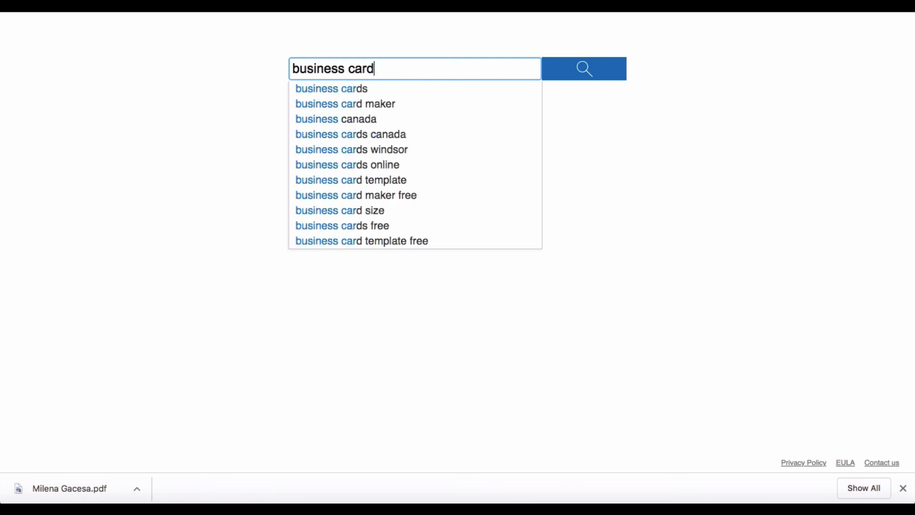
text(s toro)
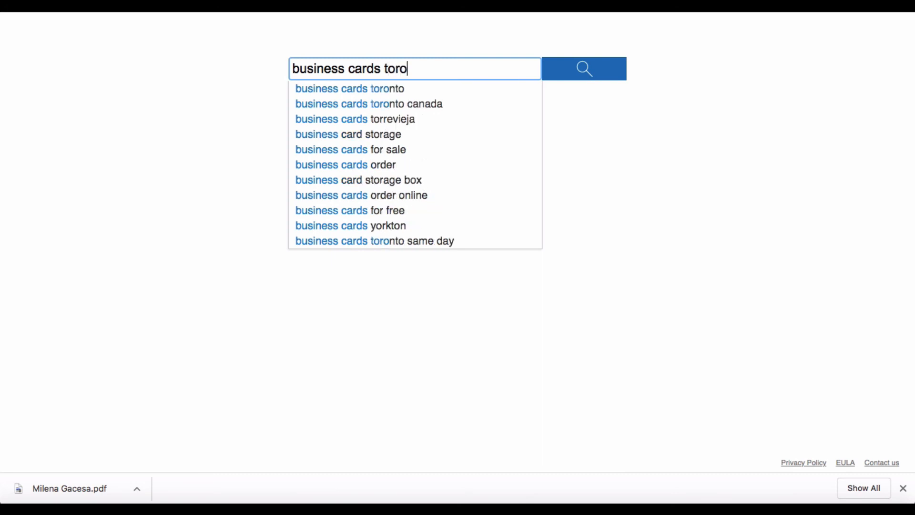
text(nto)
key(Return)
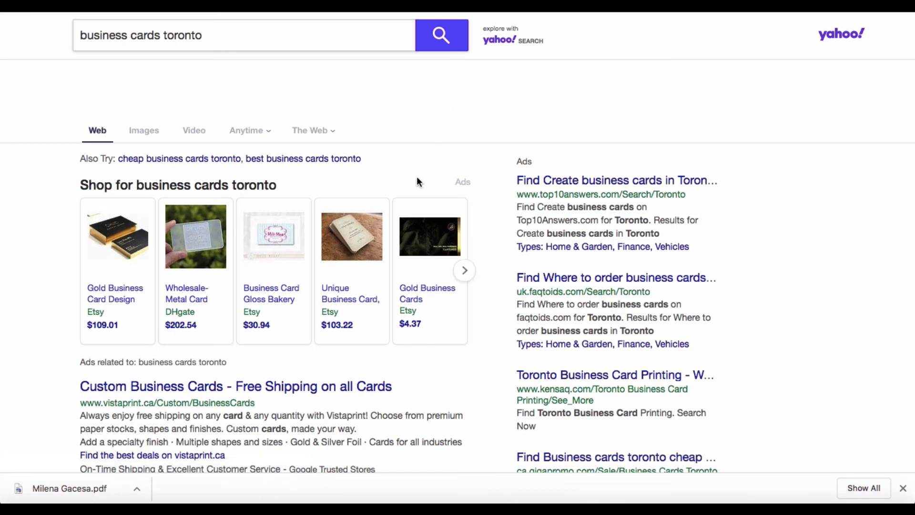
scroll(418, 182, down, 9)
scroll(417, 180, down, 3)
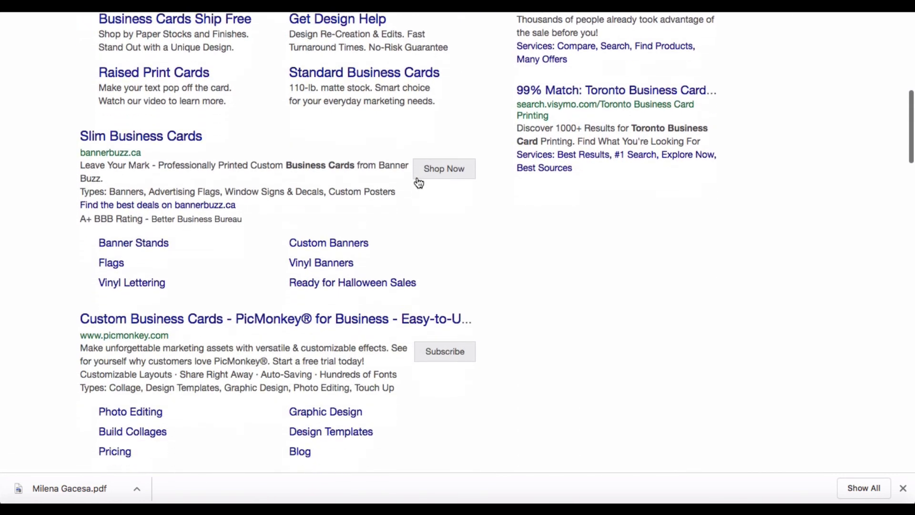
scroll(417, 163, up, 8)
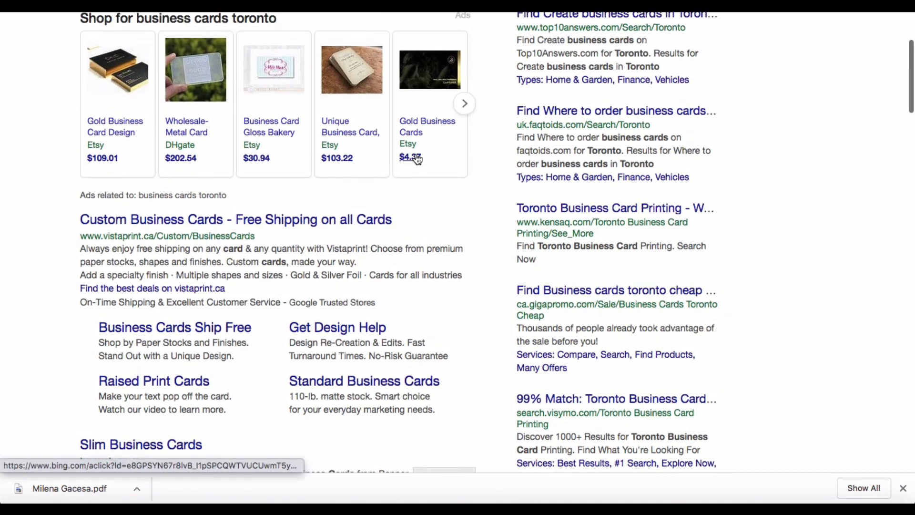
scroll(416, 158, up, 3)
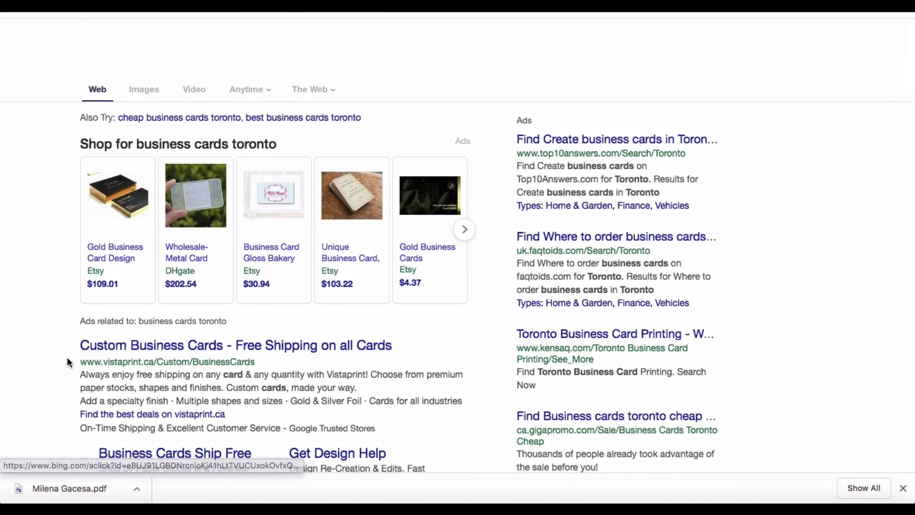
scroll(67, 360, down, 3)
scroll(67, 359, down, 6)
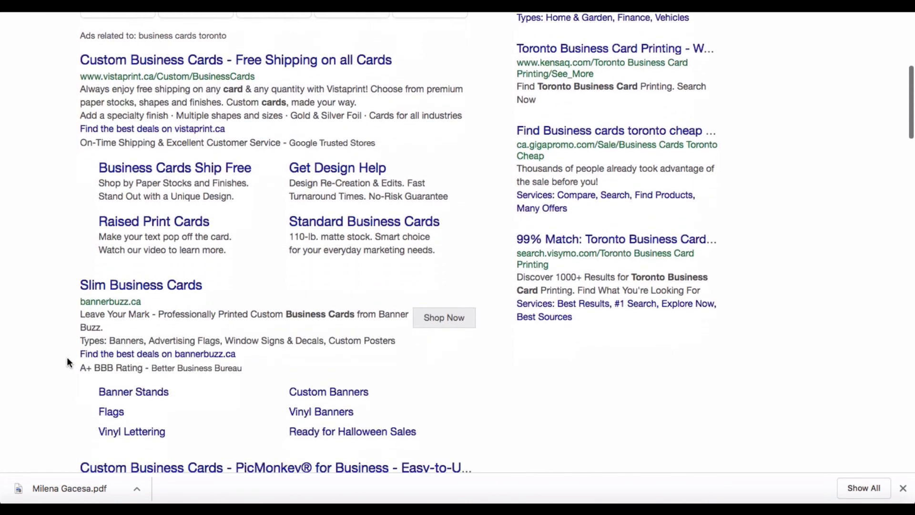
scroll(67, 363, down, 4)
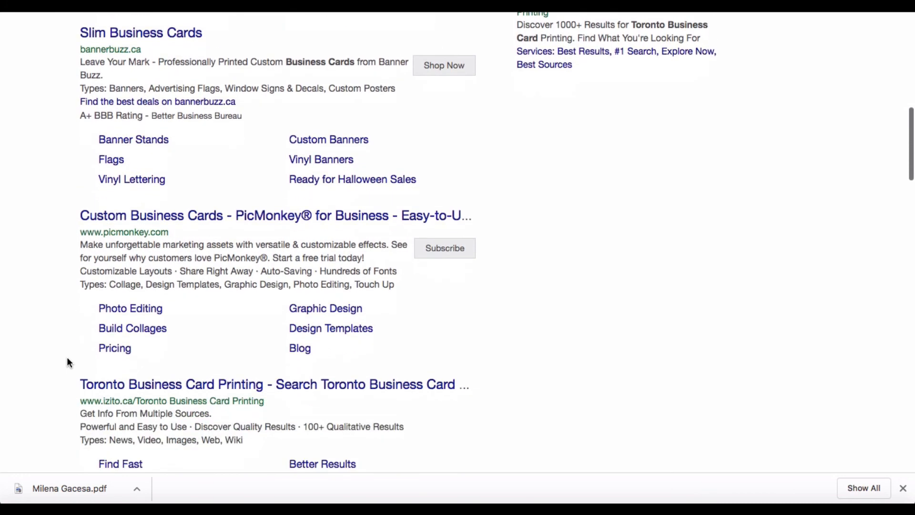
scroll(67, 362, down, 6)
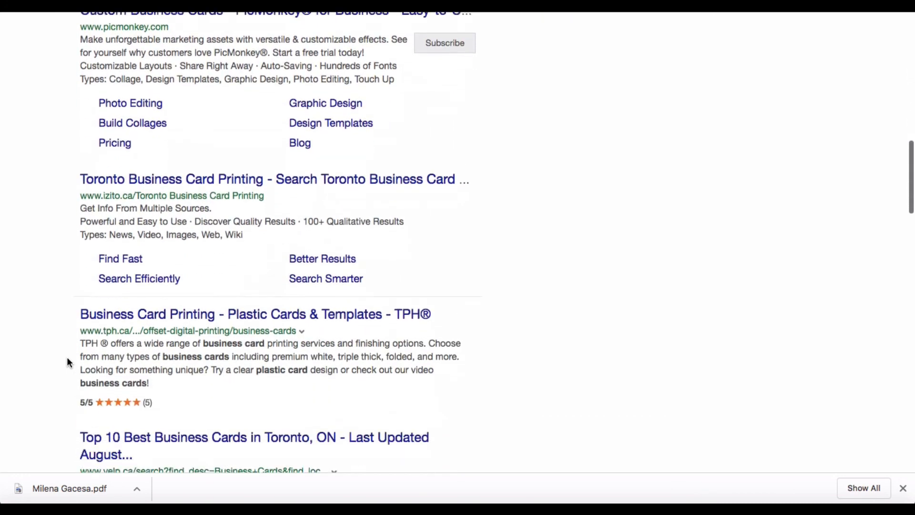
scroll(67, 363, down, 8)
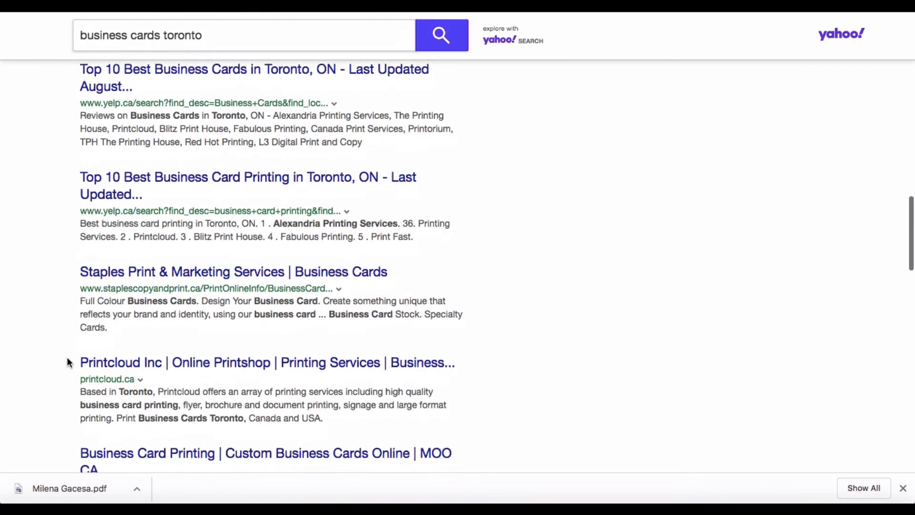
scroll(67, 362, down, 1)
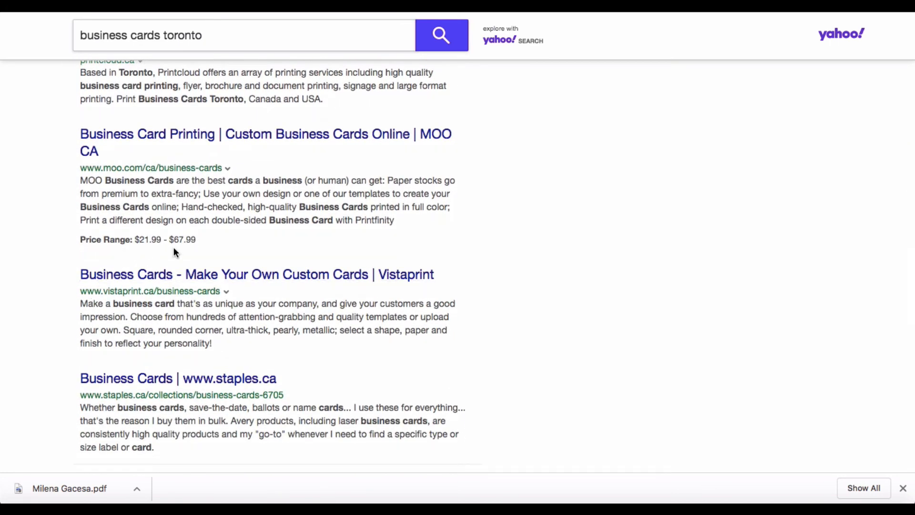
scroll(219, 257, down, 2)
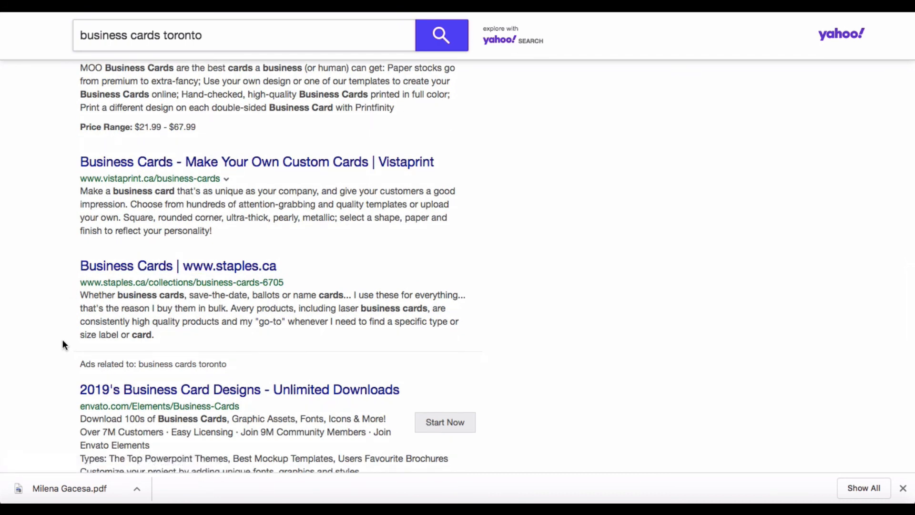
scroll(63, 341, down, 8)
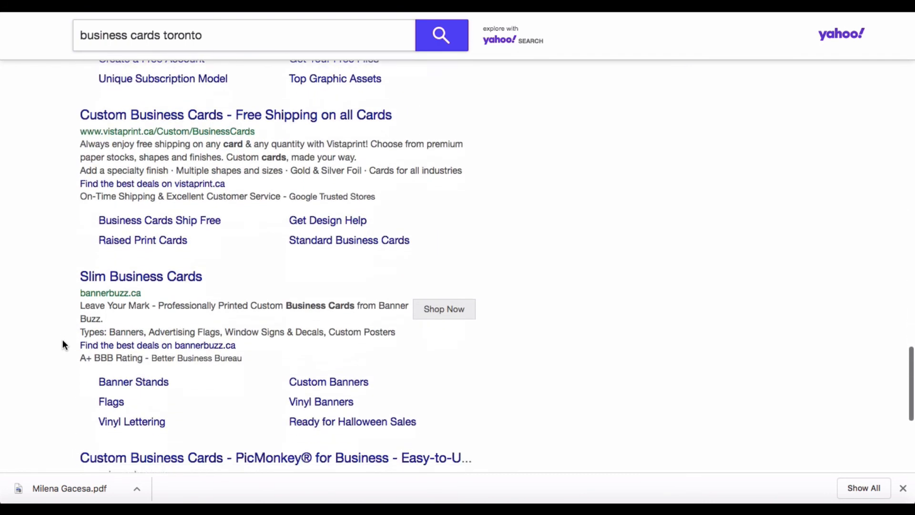
scroll(62, 344, down, 5)
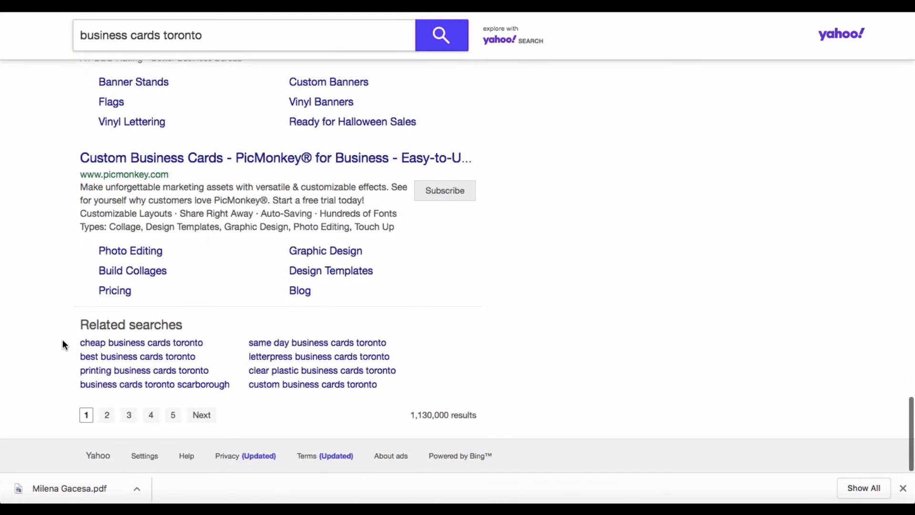
click(122, 347)
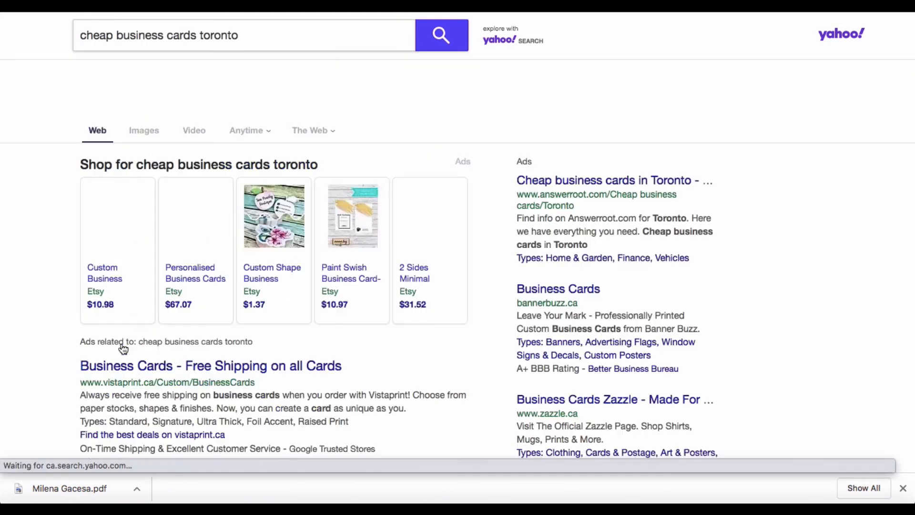
scroll(37, 339, down, 8)
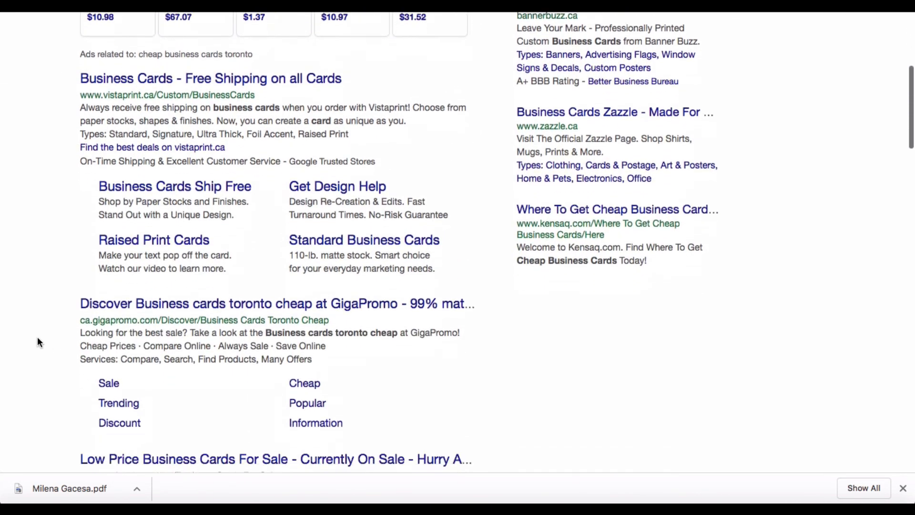
scroll(38, 337, down, 7)
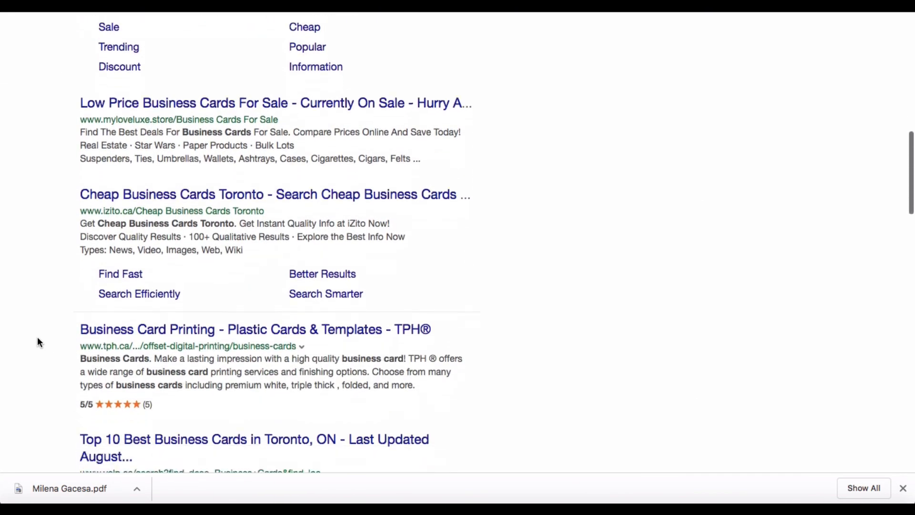
scroll(38, 341, down, 13)
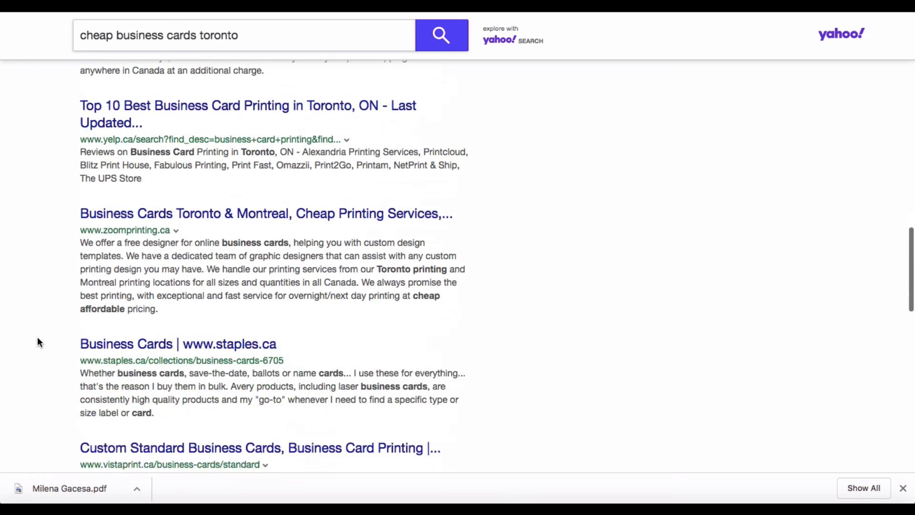
scroll(39, 342, down, 7)
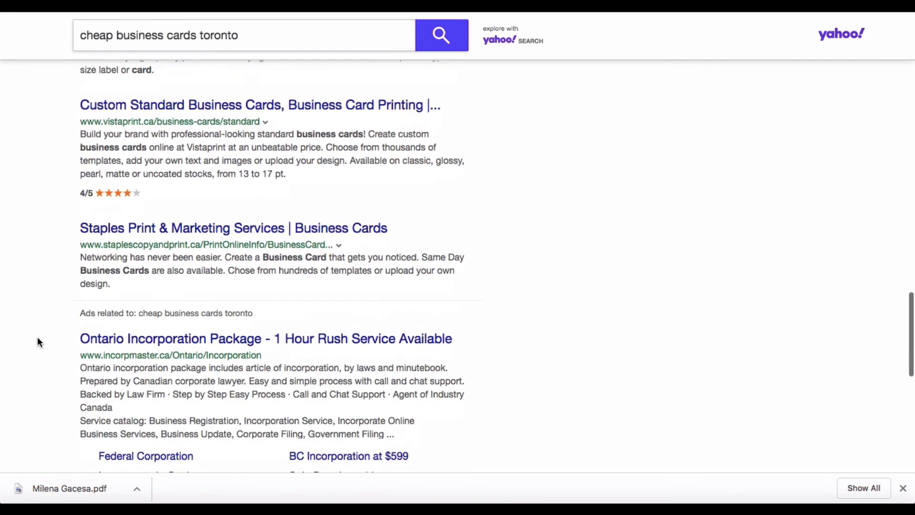
scroll(39, 342, down, 8)
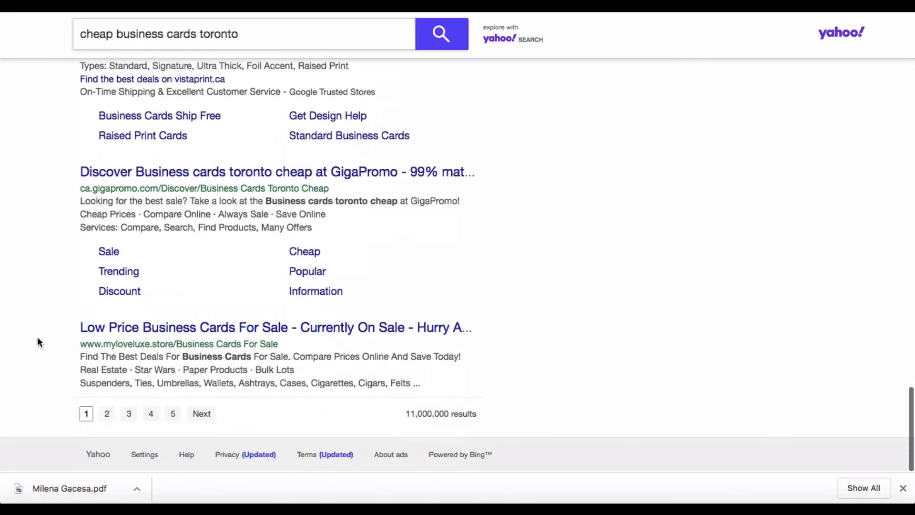
scroll(38, 340, up, 20)
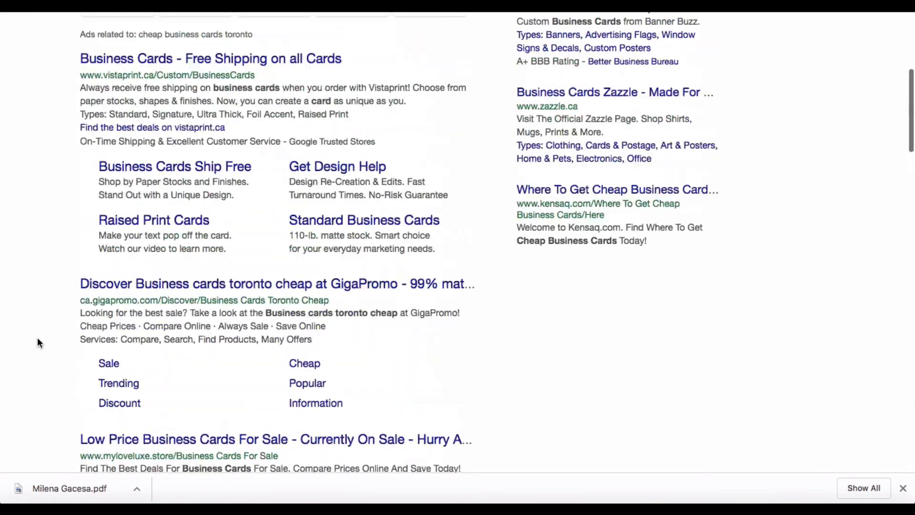
scroll(37, 341, up, 1)
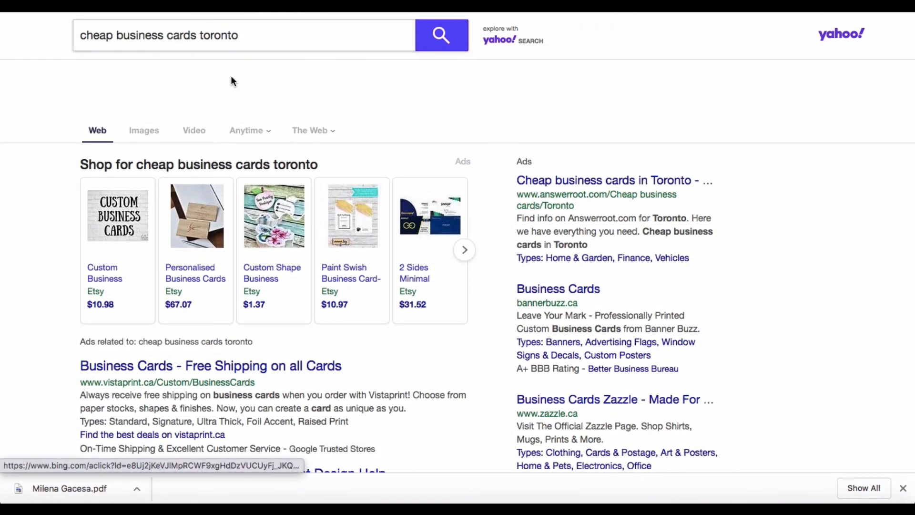
Replace the query with the 'printcloud' suggestion and open the Printcloud Inc website.
click(239, 42)
triple_click(240, 45)
text(pri)
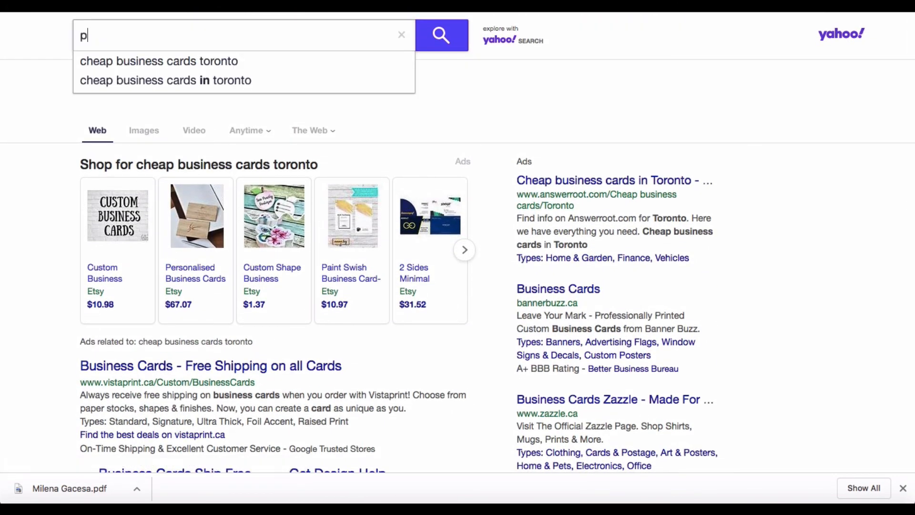
click(245, 65)
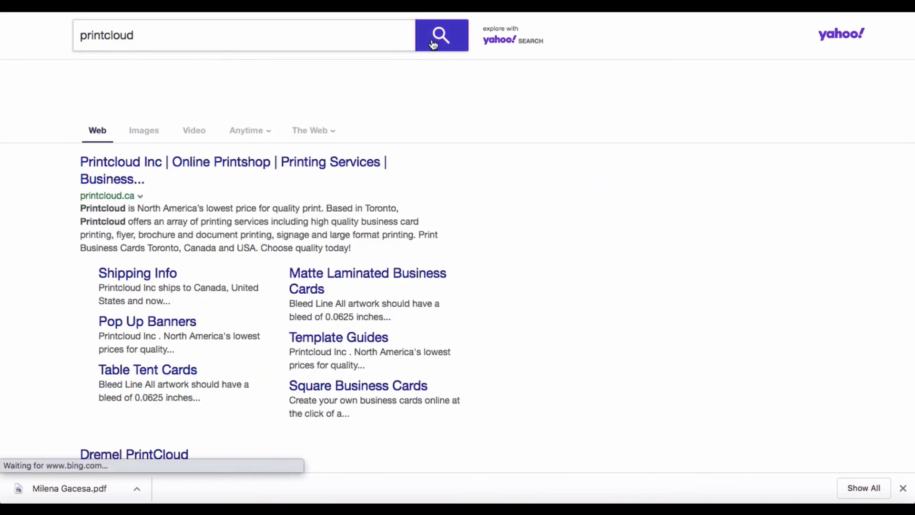
click(184, 171)
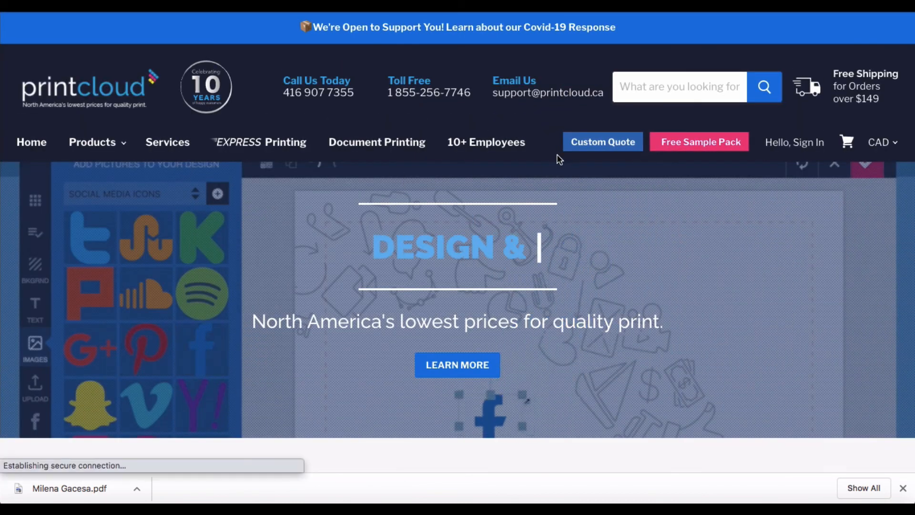
Open Printcloud's Business Cards category and browse card types from Premium ($24.99 CAD) to Foil ($208.99 CAD).
mouse_move(116, 150)
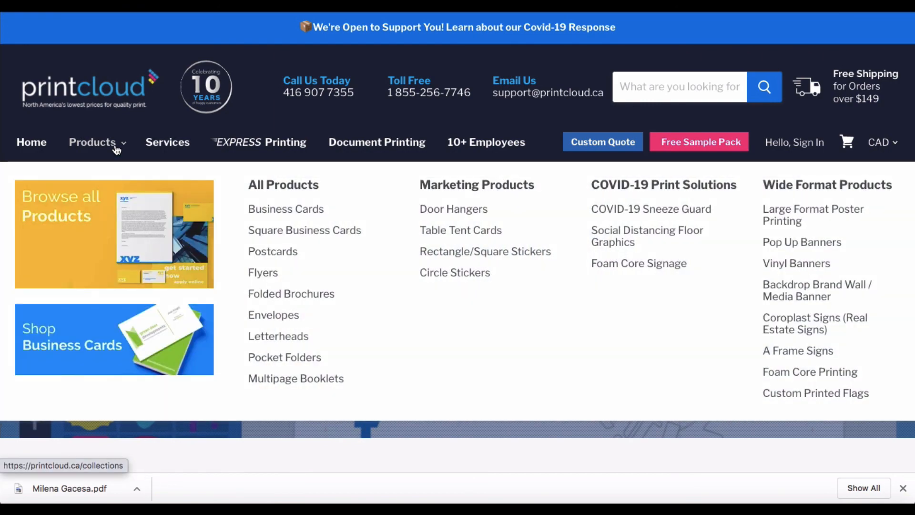
click(283, 213)
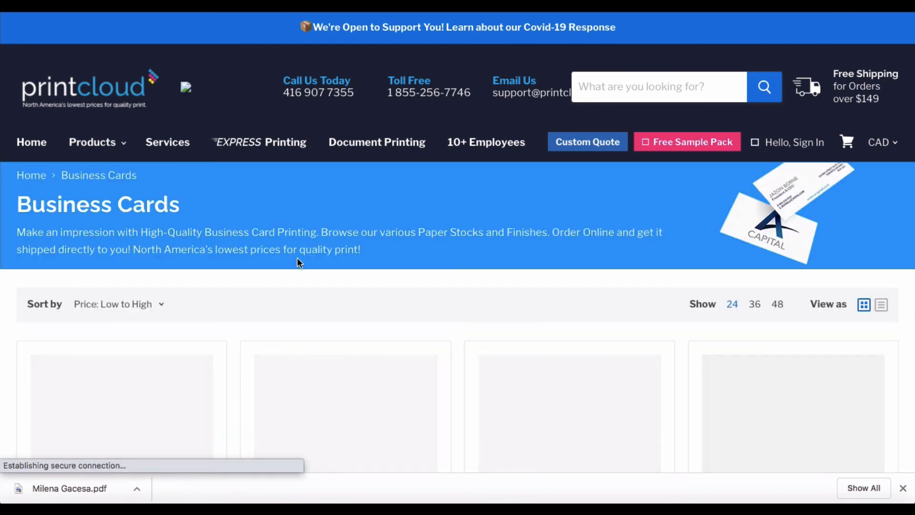
scroll(297, 258, down, 4)
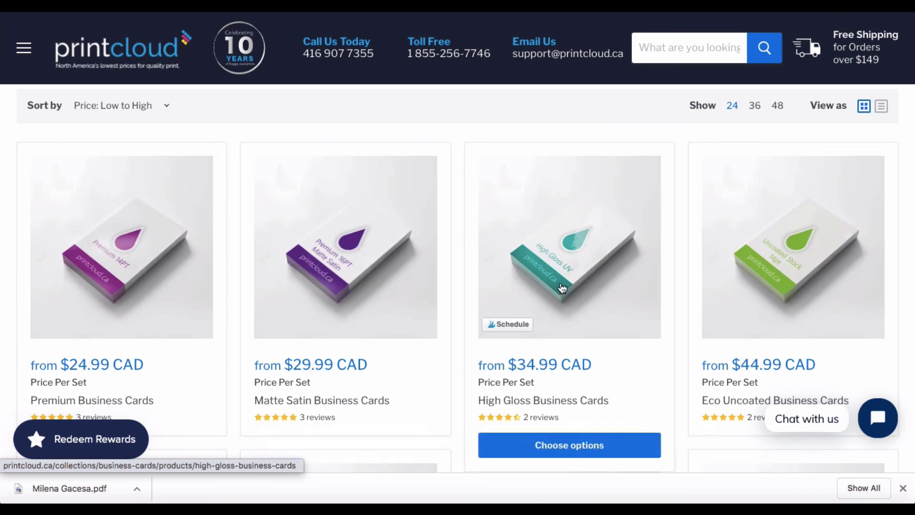
scroll(561, 285, down, 6)
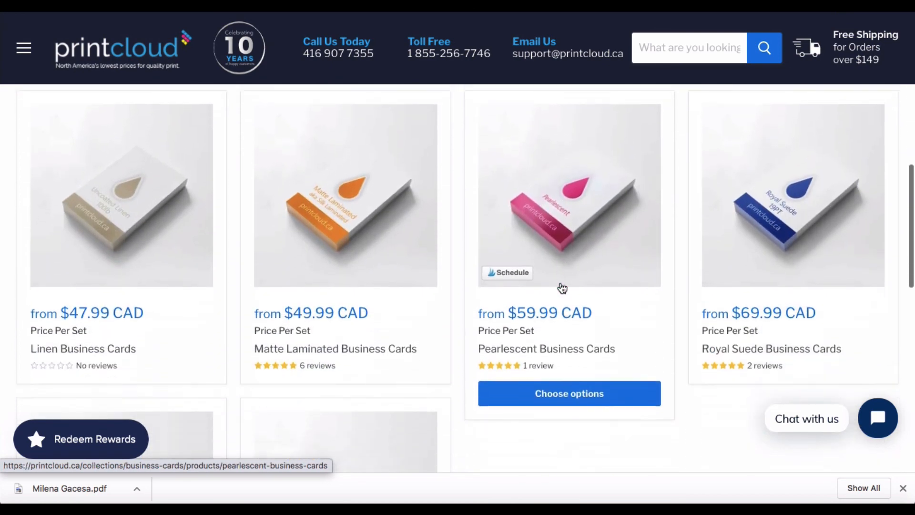
scroll(561, 286, down, 6)
scroll(560, 286, down, 6)
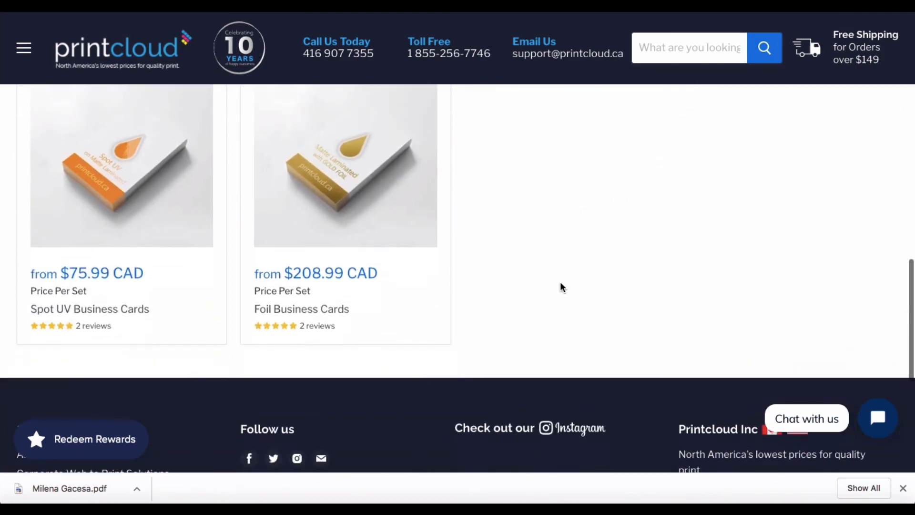
scroll(561, 287, up, 15)
scroll(561, 287, up, 10)
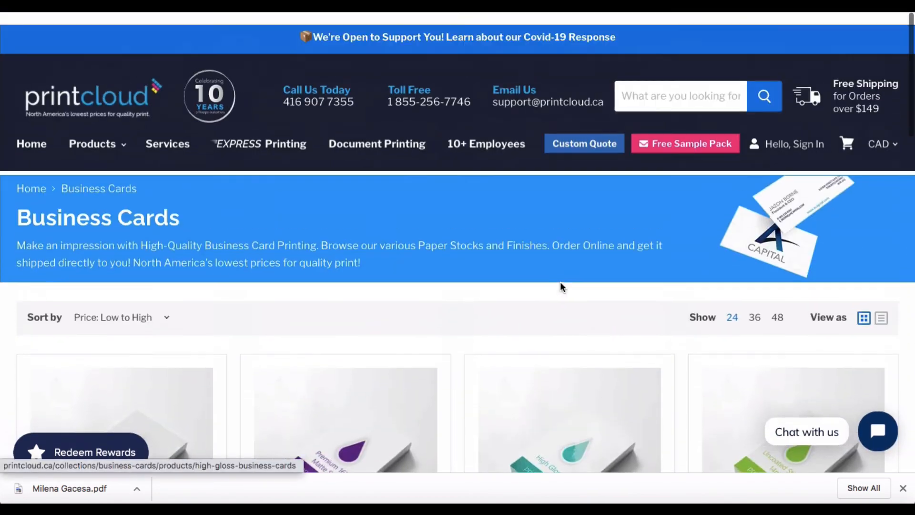
scroll(561, 286, down, 5)
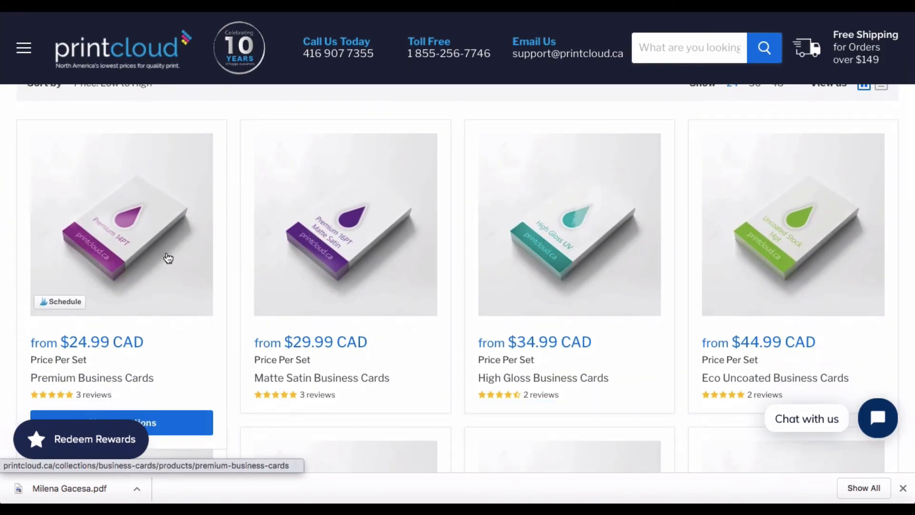
Open Premium Business Cards and set the size to 1000.
click(167, 258)
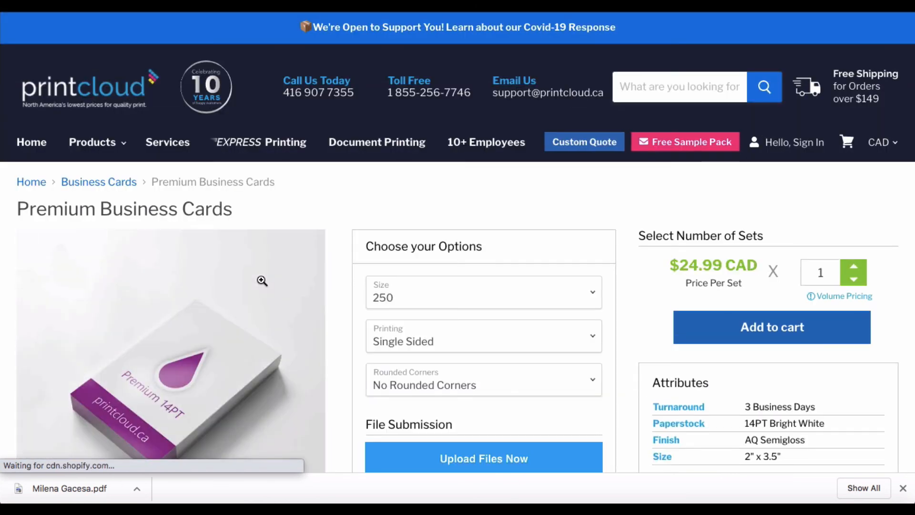
scroll(317, 299, down, 1)
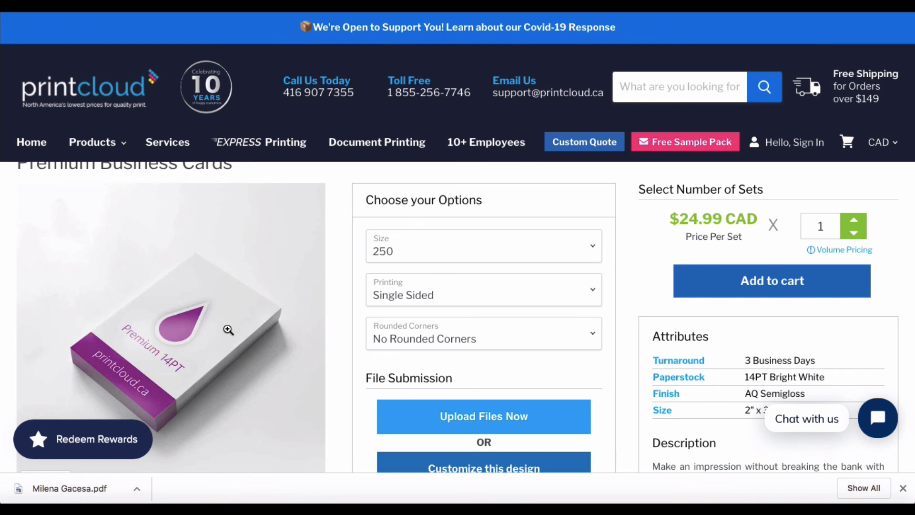
click(438, 252)
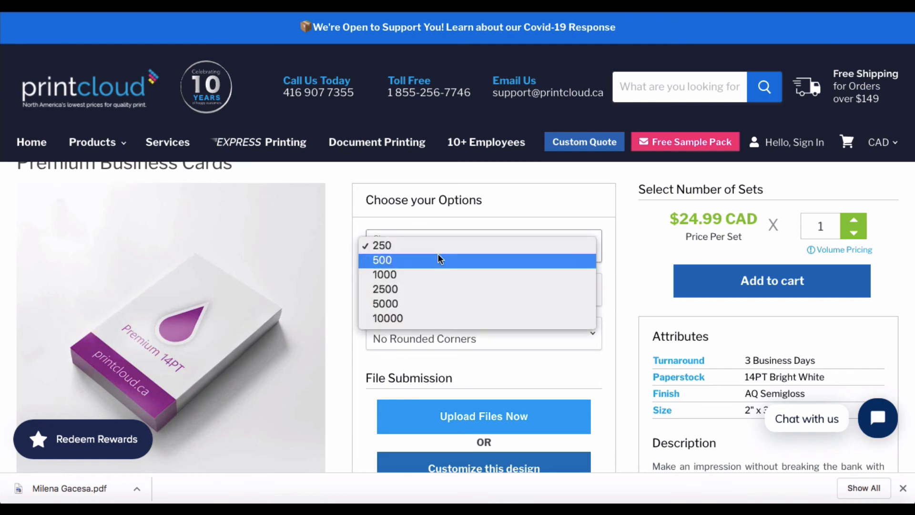
click(437, 271)
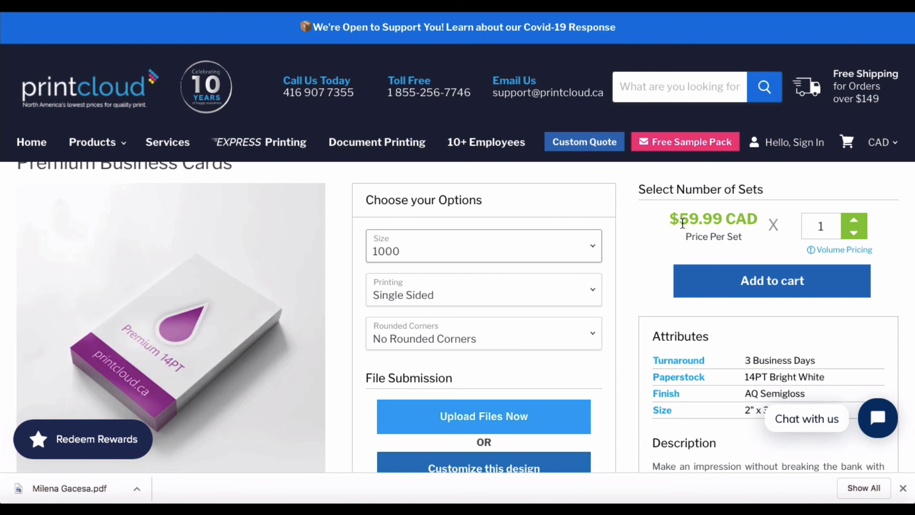
Compare prices for 2500 and 500 cards, then return the size to 1000.
click(591, 252)
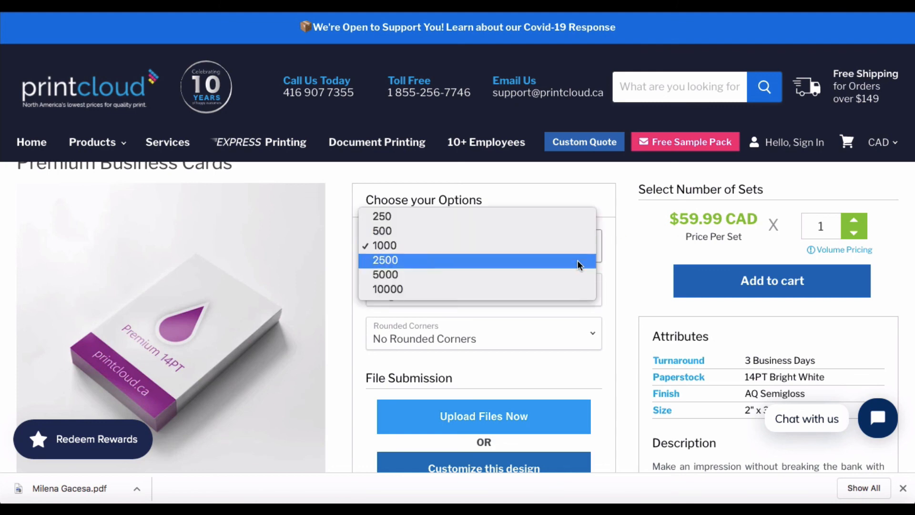
click(576, 261)
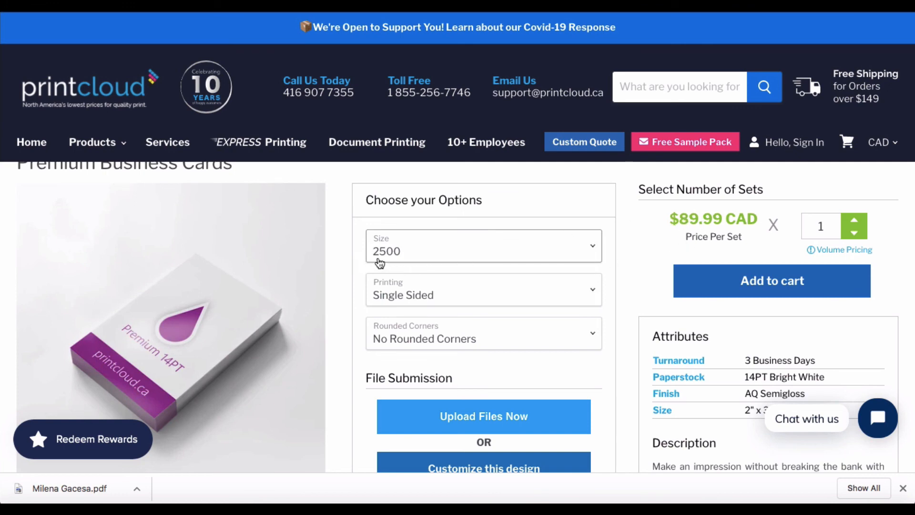
click(432, 253)
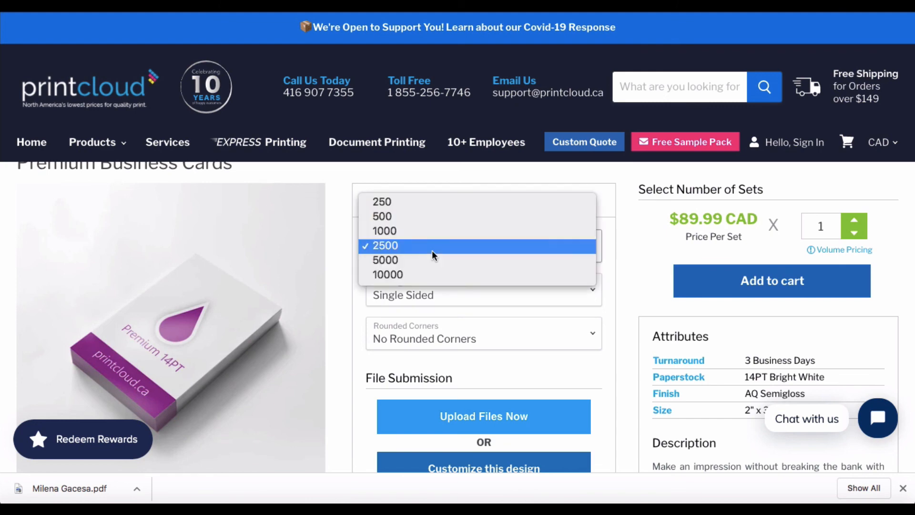
click(427, 216)
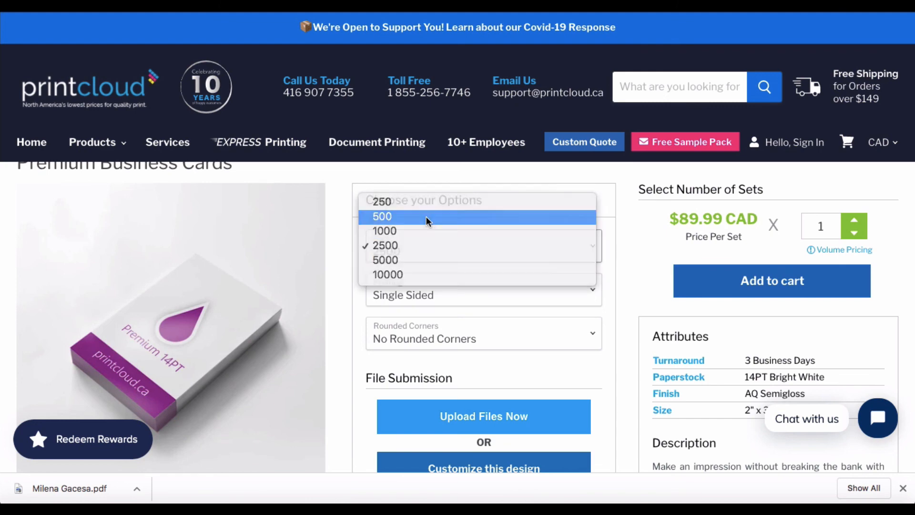
click(428, 248)
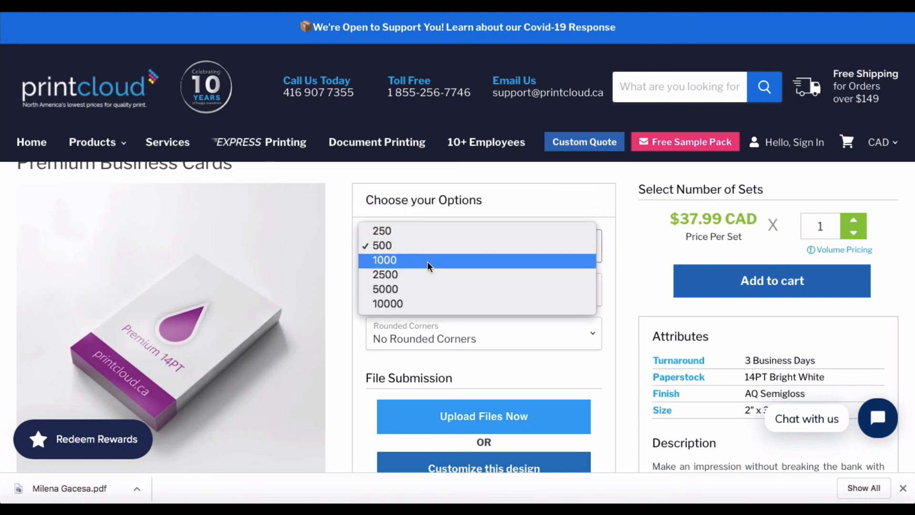
click(427, 262)
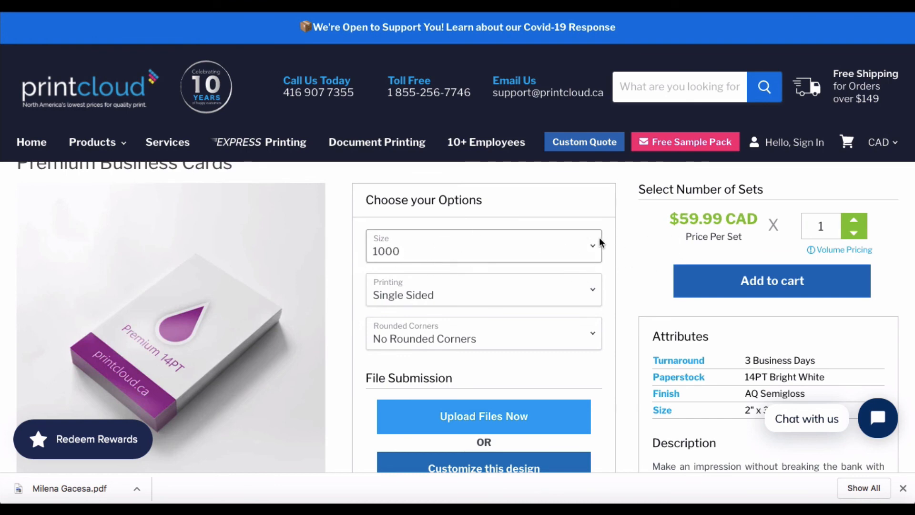
Check double-sided pricing, then set Premium cards to 250 single-sided at $24.99 CAD.
click(410, 295)
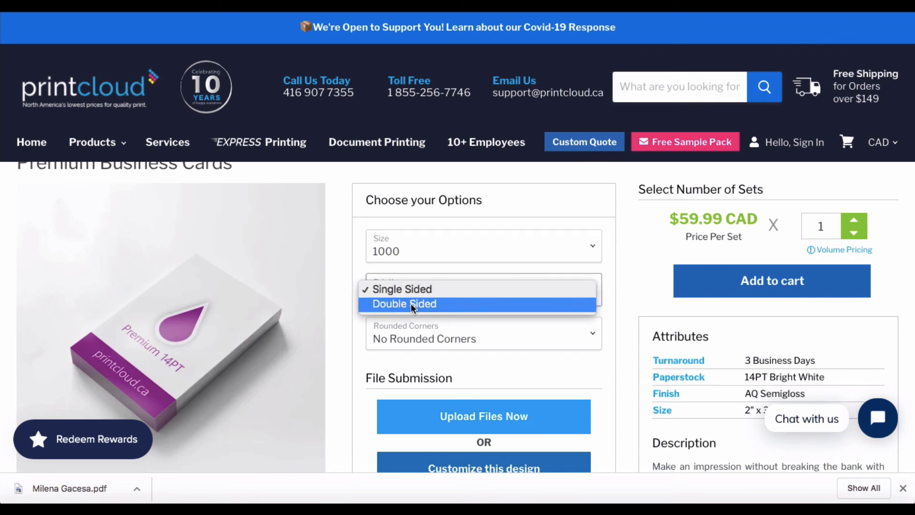
click(411, 304)
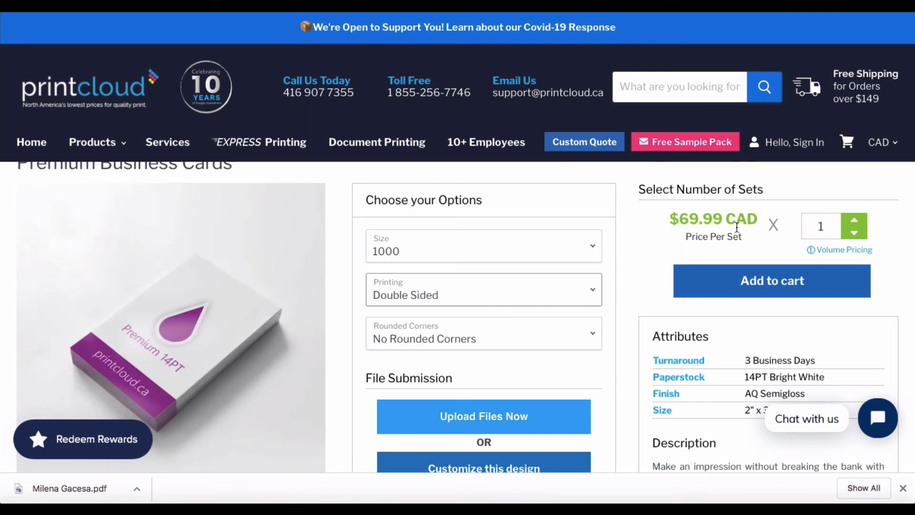
click(583, 254)
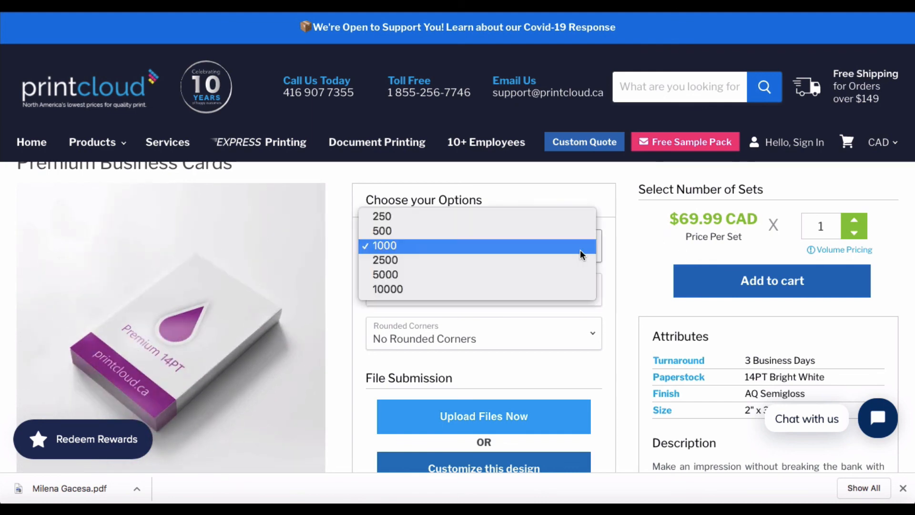
click(570, 216)
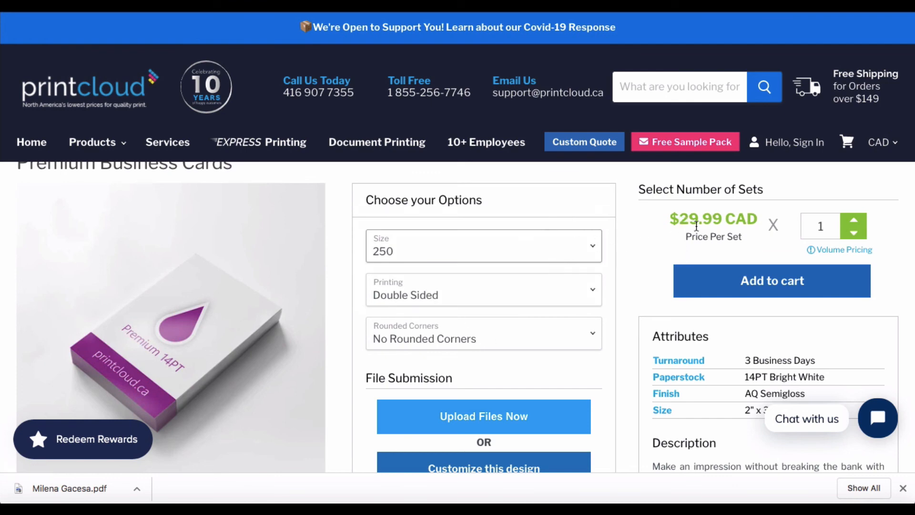
click(552, 296)
click(548, 273)
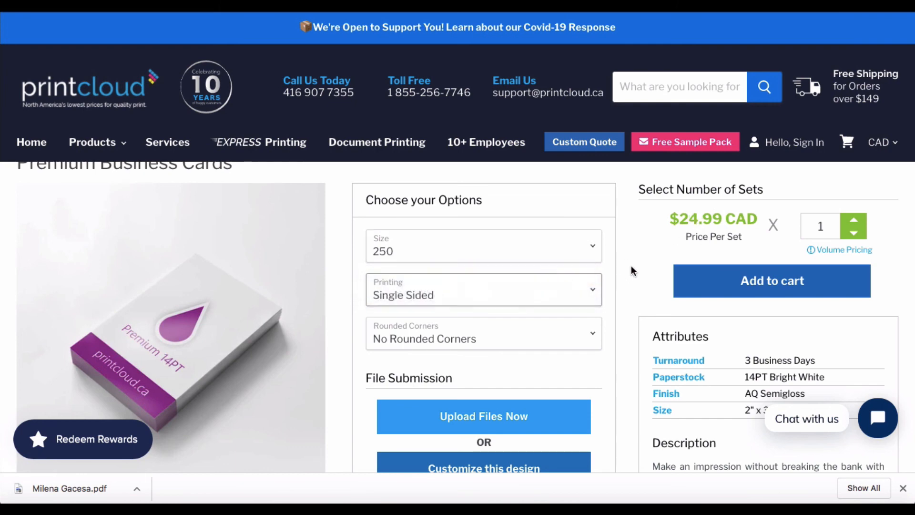